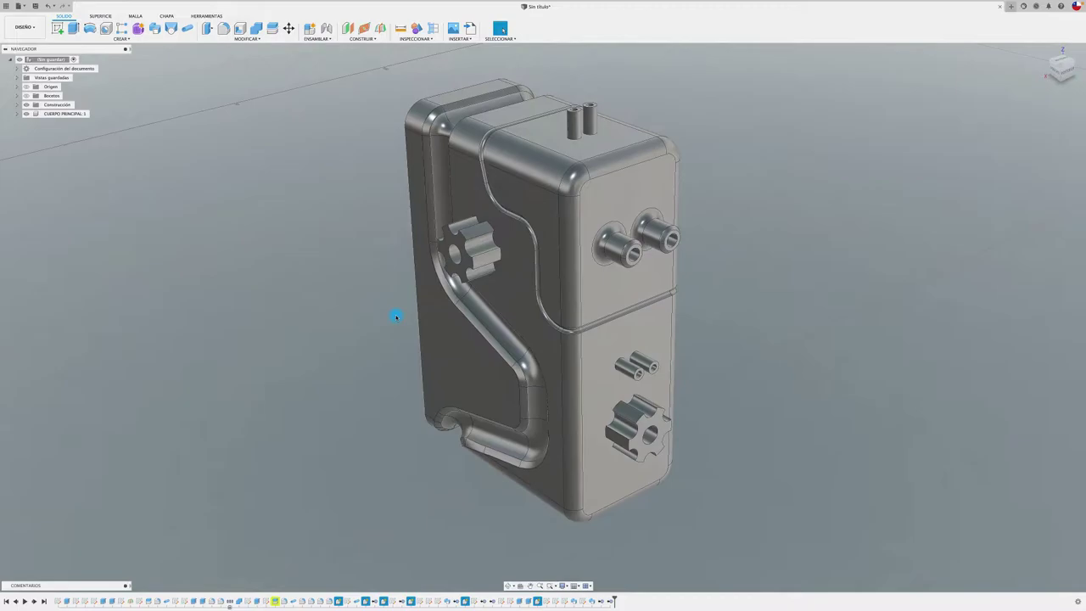
# Step: Select the tank's two gear-shaped port faces, clear them, then select the tank's main body
pyautogui.click(466, 261)
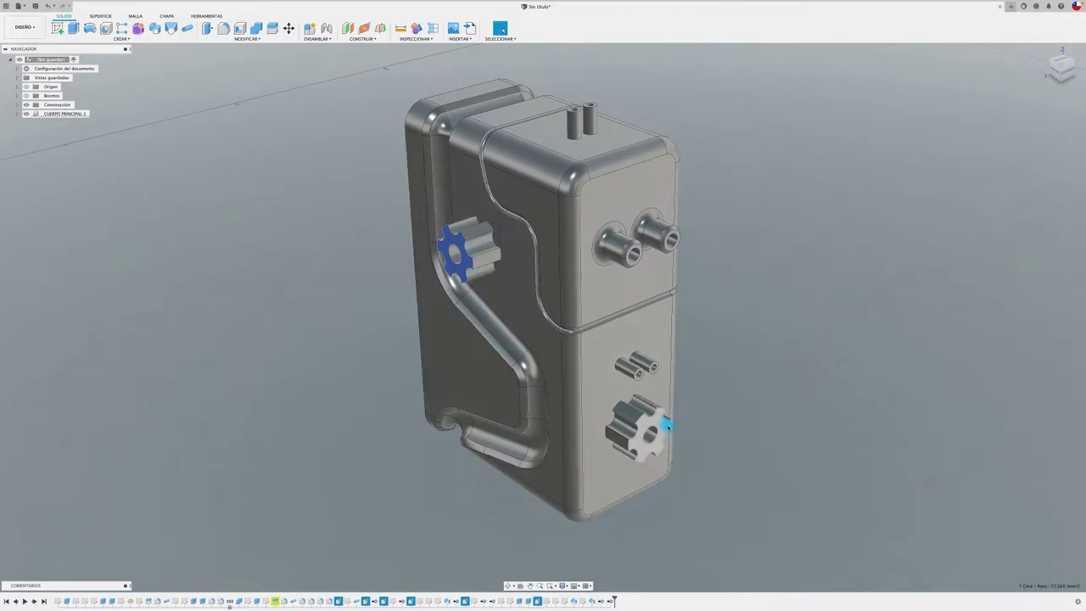
pyautogui.click(661, 424)
pyautogui.click(148, 82)
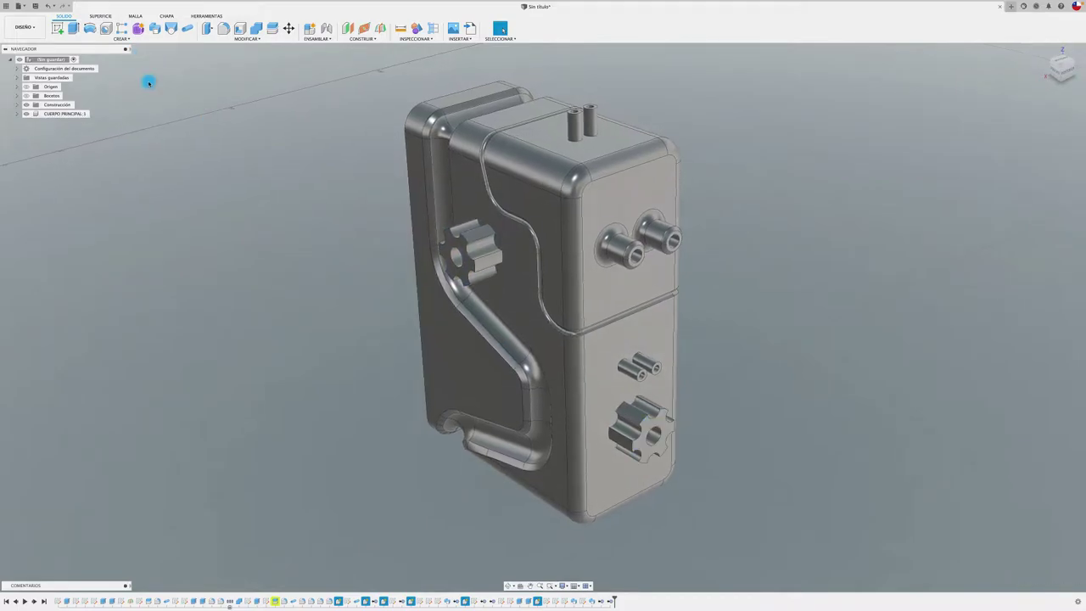
pyautogui.click(64, 113)
# Step: Create a new component named TUBO and begin a new sketch in it
pyautogui.click(307, 31)
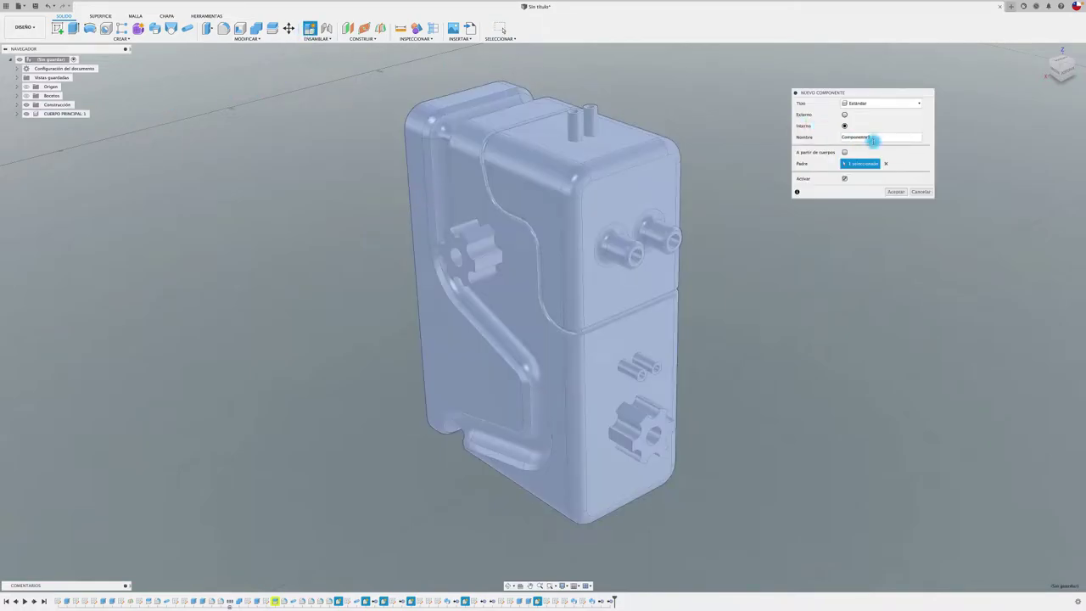
pyautogui.moveTo(873, 141); pyautogui.dragTo(810, 134)
pyautogui.write('TUBO')
pyautogui.click(897, 193)
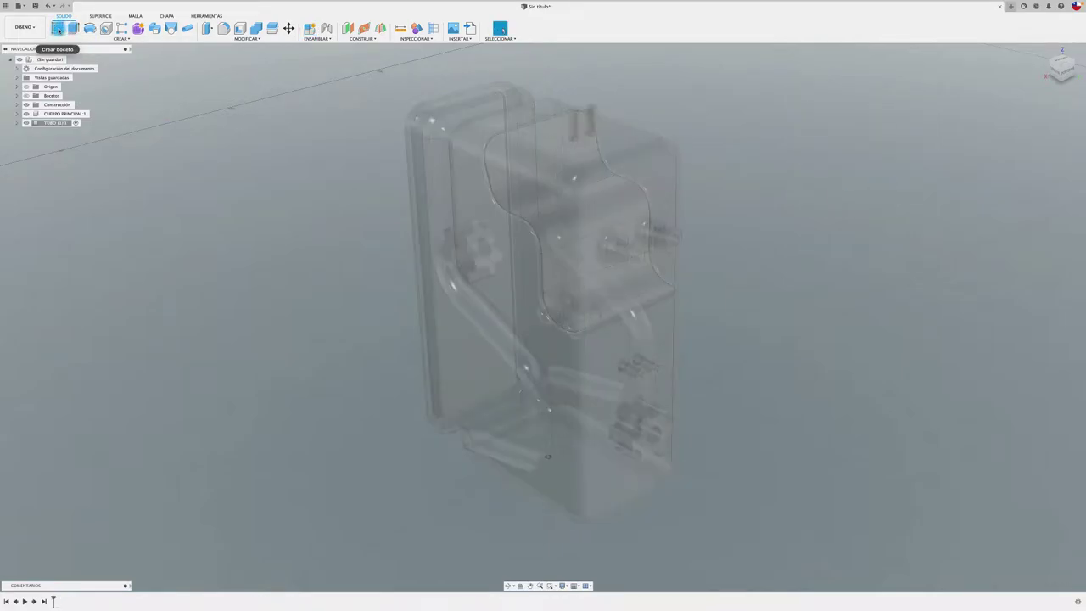
pyautogui.click(57, 28)
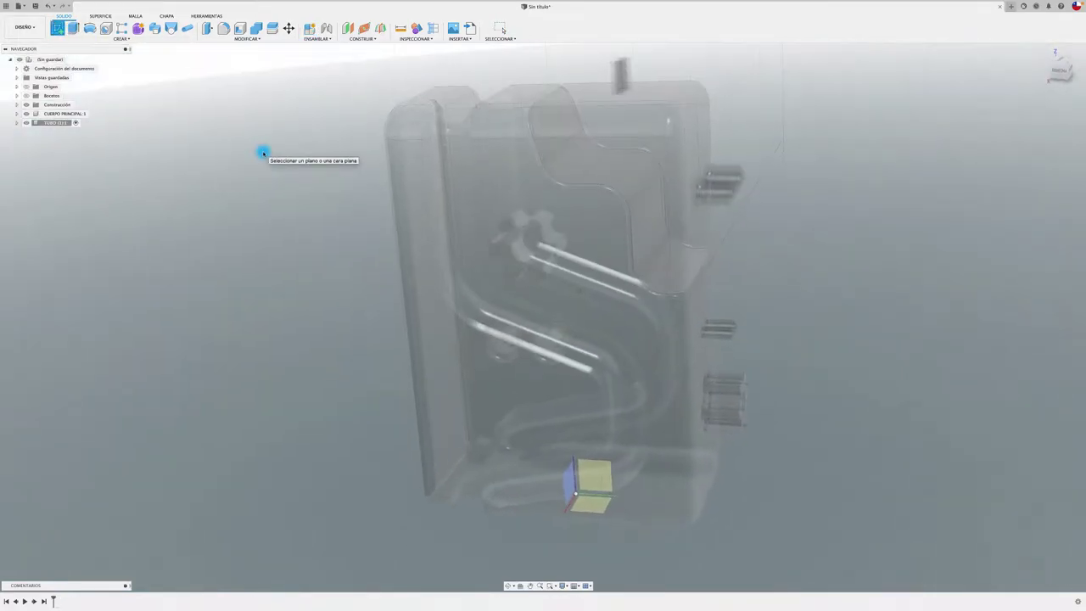
# Step: Sketch on the upper gear port face and start a line at the port's centre
pyautogui.click(518, 230)
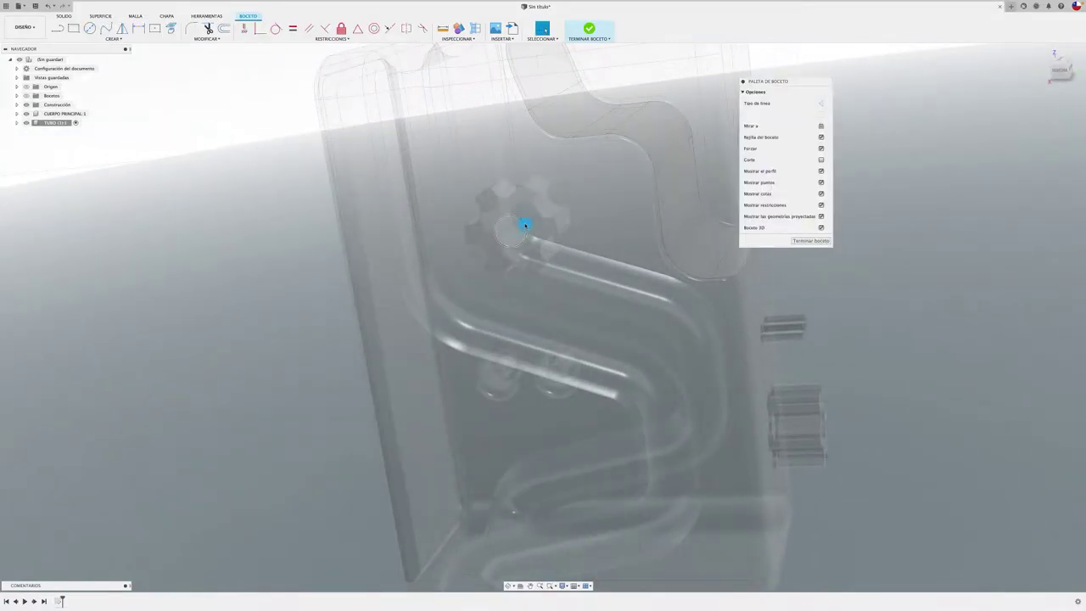
pyautogui.click(56, 31)
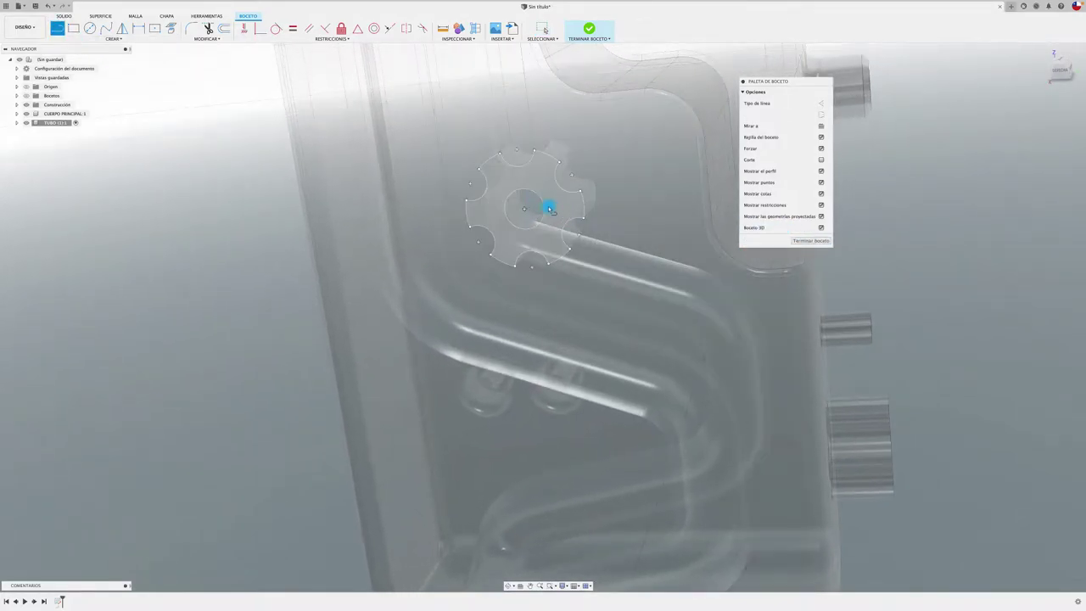
pyautogui.click(540, 198)
pyautogui.click(541, 198)
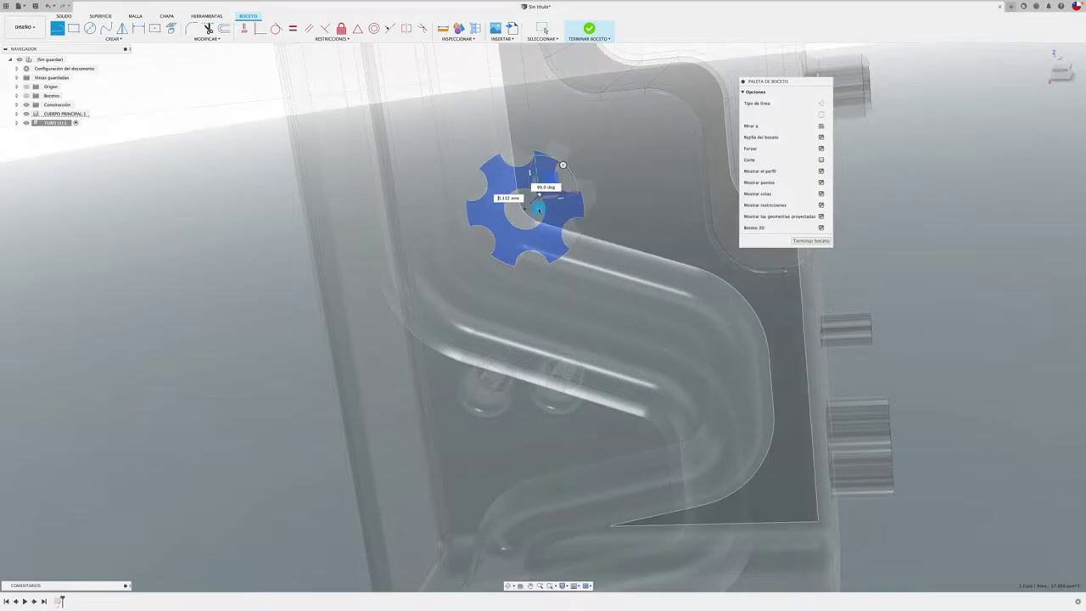
pyautogui.moveTo(541, 198)
pyautogui.keyDown('shift'); pyautogui.mouseDown(button='middle')
pyautogui.moveTo(519, 231)
pyautogui.moveTo(379, 253)
pyautogui.mouseUp(button='middle'); pyautogui.keyUp('shift')
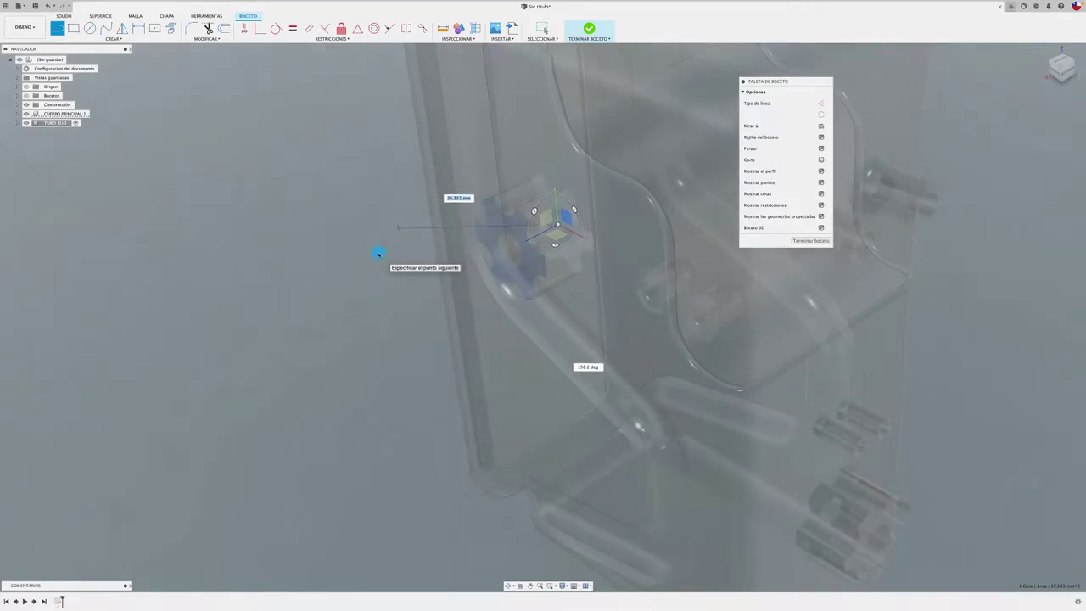
# Step: Add four more corner points to the cable path line around the tank, then end the chain
pyautogui.click(418, 298)
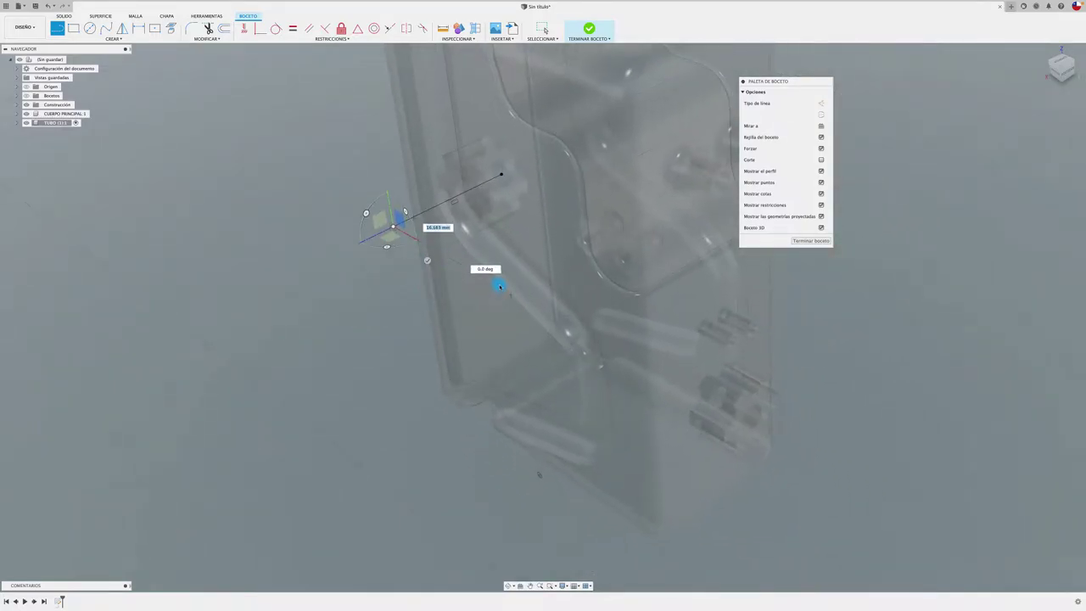
pyautogui.click(498, 286)
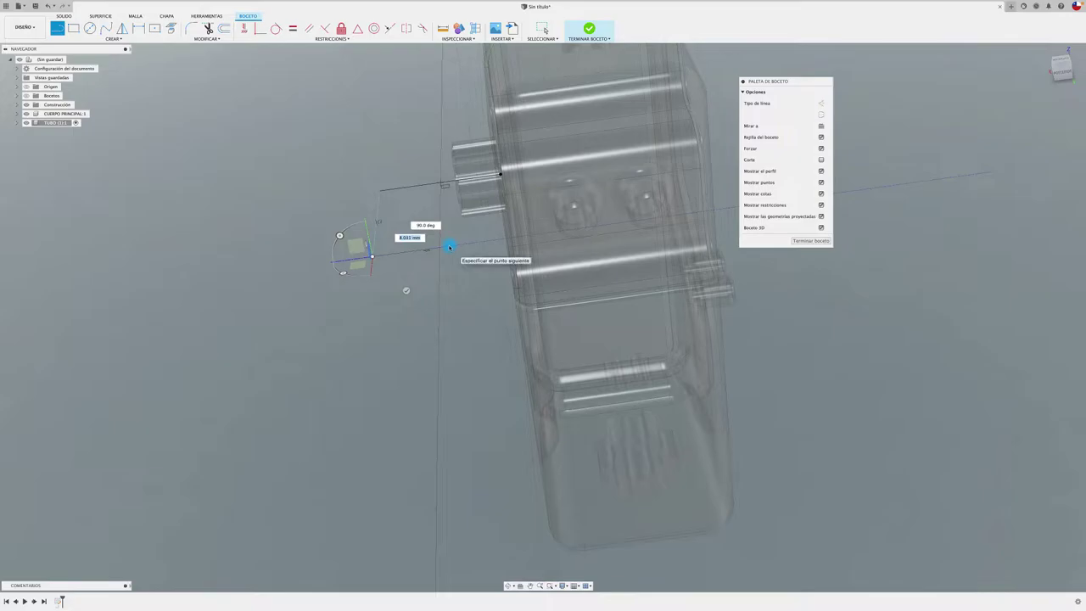
pyautogui.moveTo(443, 244)
pyautogui.keyDown('shift'); pyautogui.mouseDown(button='middle')
pyautogui.moveTo(463, 279)
pyautogui.moveTo(541, 322)
pyautogui.moveTo(531, 347)
pyautogui.moveTo(463, 341)
pyautogui.moveTo(563, 362)
pyautogui.mouseUp(button='middle'); pyautogui.keyUp('shift')
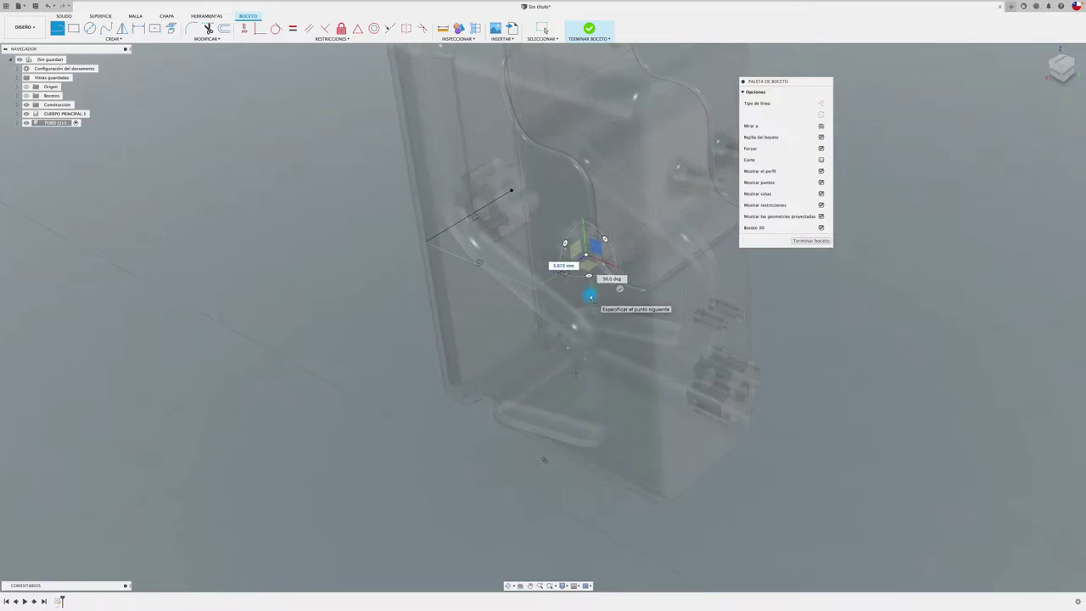
pyautogui.click(588, 295)
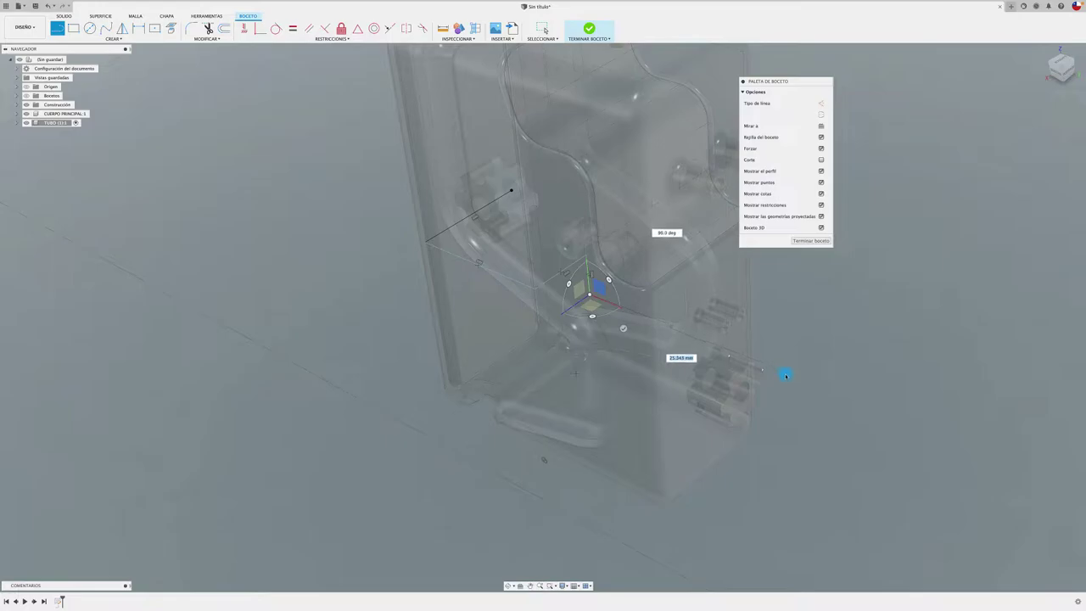
pyautogui.moveTo(787, 376)
pyautogui.keyDown('shift'); pyautogui.mouseDown(button='middle')
pyautogui.moveTo(465, 390)
pyautogui.moveTo(461, 365)
pyautogui.mouseUp(button='middle'); pyautogui.keyUp('shift')
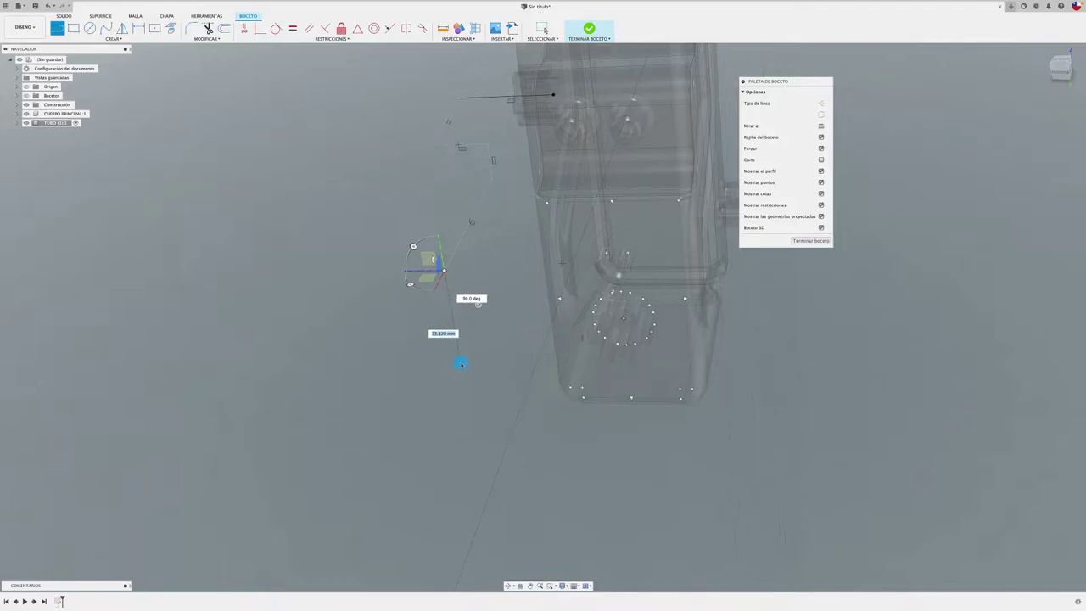
pyautogui.click(458, 364)
pyautogui.press('Escape')
# Step: Start a line at the lower gear port centre, then cancel that unwanted start
pyautogui.keyDown('shift'); pyautogui.moveTo(473, 388); pyautogui.dragTo(567, 324, button='middle'); pyautogui.keyUp('shift')
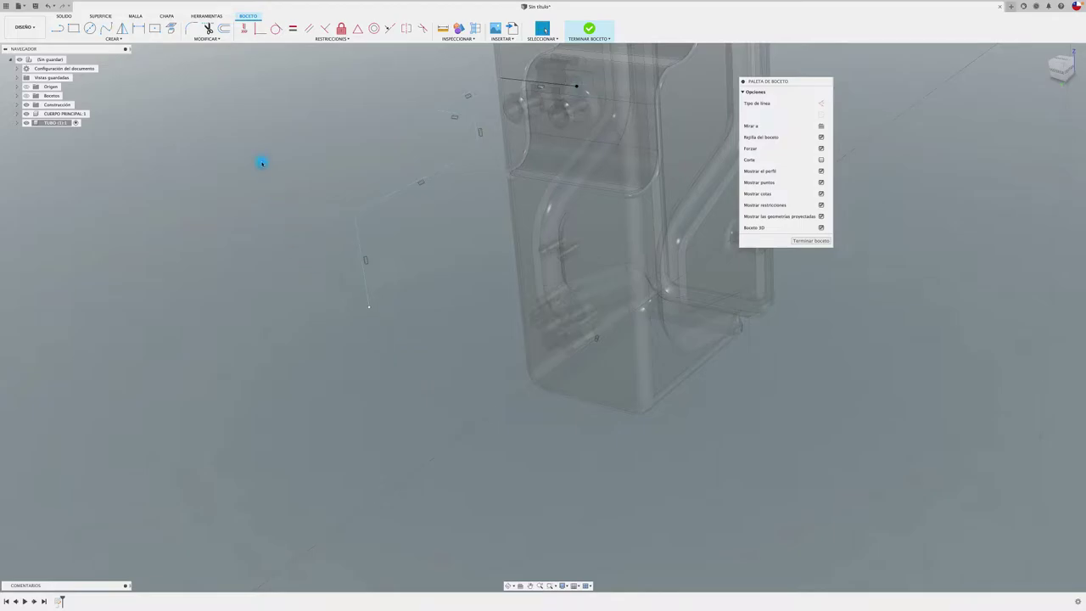
pyautogui.click(62, 28)
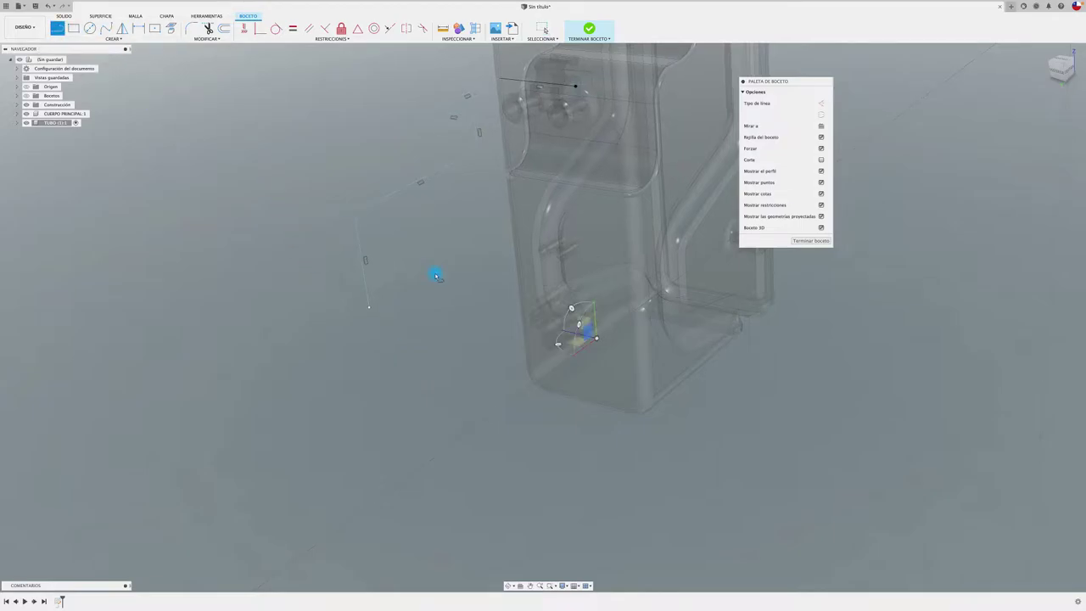
pyautogui.moveTo(437, 274)
pyautogui.keyDown('shift'); pyautogui.mouseDown(button='middle')
pyautogui.moveTo(520, 274)
pyautogui.moveTo(640, 243)
pyautogui.mouseUp(button='middle'); pyautogui.keyUp('shift')
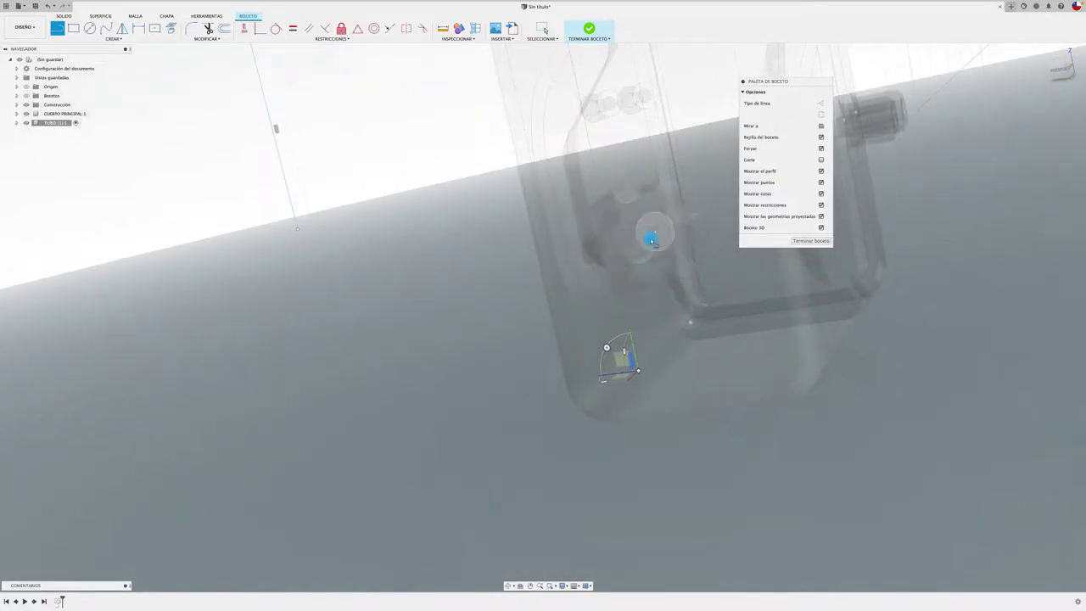
pyautogui.click(656, 237)
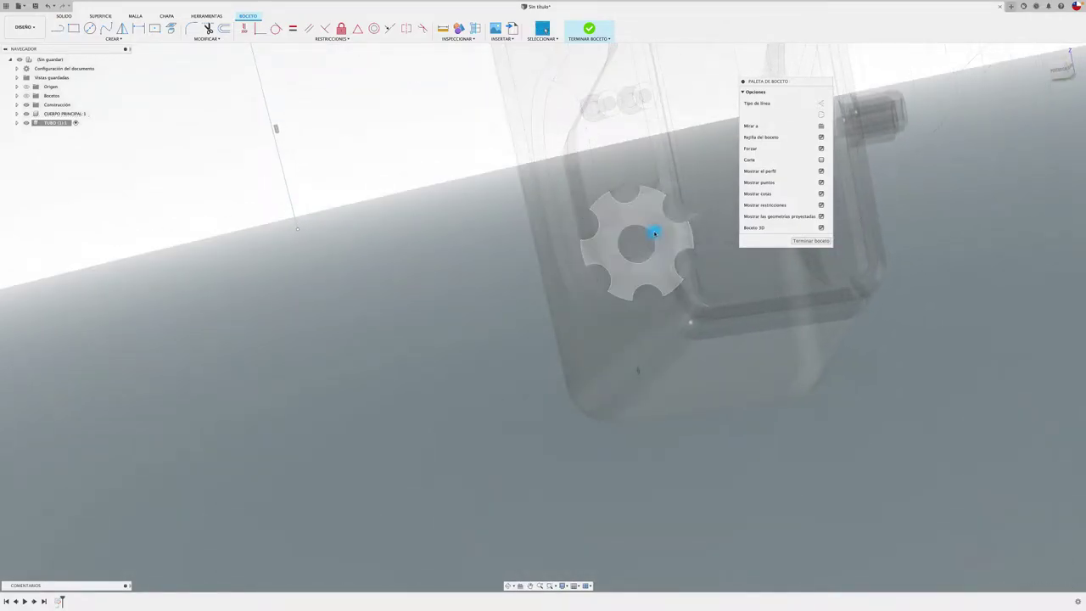
pyautogui.press('Escape')
# Step: Draw a new line chain from the existing path point through two points linking the path
pyautogui.click(57, 28)
pyautogui.moveTo(637, 268)
pyautogui.keyDown('shift'); pyautogui.mouseDown(button='middle')
pyautogui.moveTo(668, 233)
pyautogui.moveTo(687, 238)
pyautogui.mouseUp(button='middle'); pyautogui.keyUp('shift')
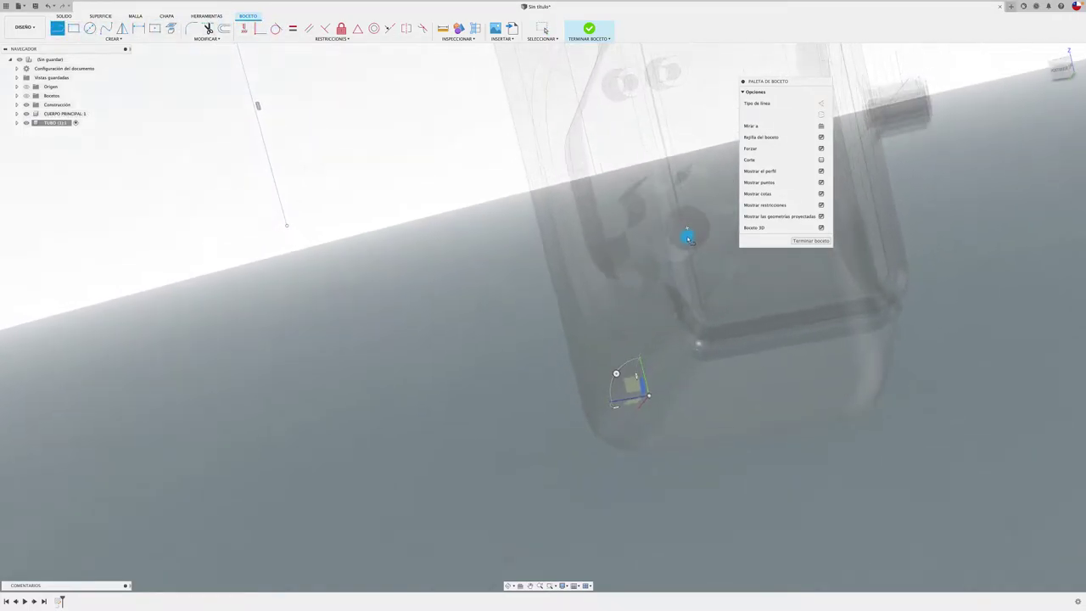
pyautogui.click(687, 226)
pyautogui.keyDown('shift'); pyautogui.moveTo(625, 271); pyautogui.dragTo(521, 350, button='middle'); pyautogui.keyUp('shift')
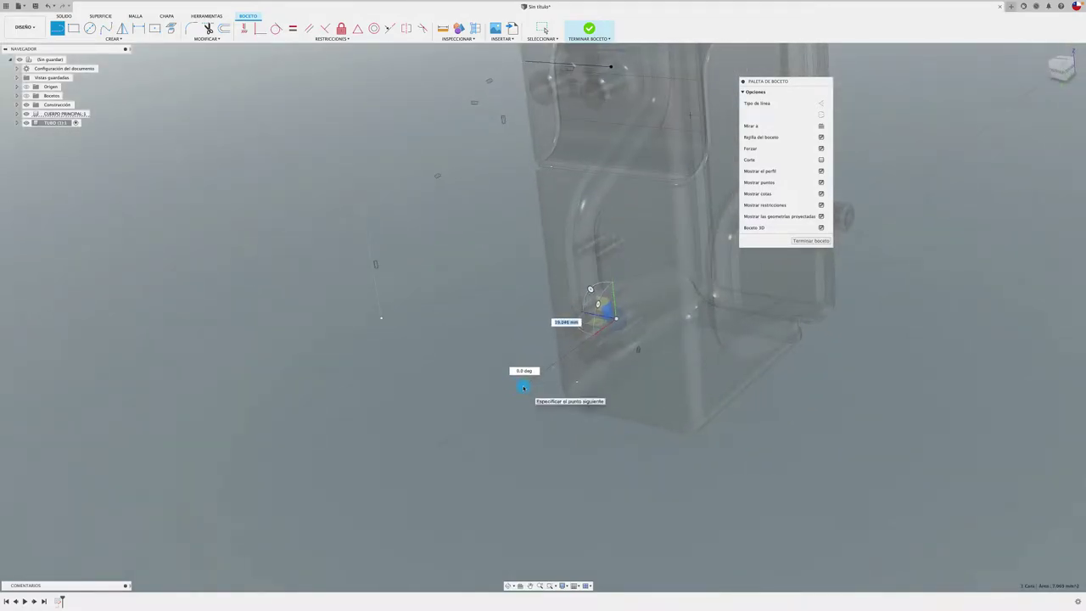
pyautogui.click(506, 375)
pyautogui.click(387, 319)
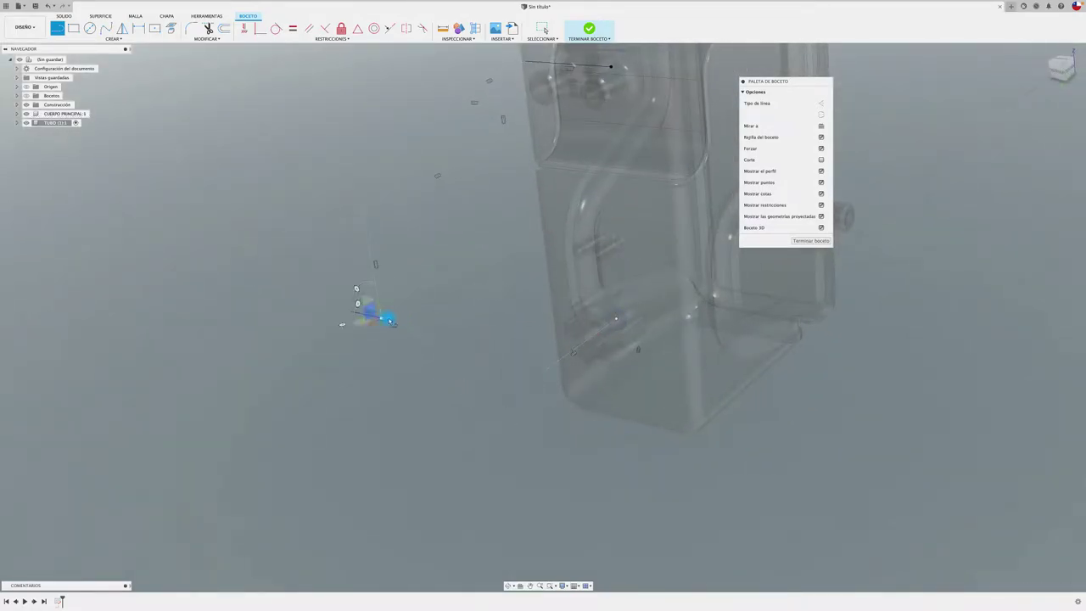
pyautogui.press('Escape')
pyautogui.keyDown('shift'); pyautogui.moveTo(444, 286); pyautogui.dragTo(444, 286, button='middle'); pyautogui.keyUp('shift')
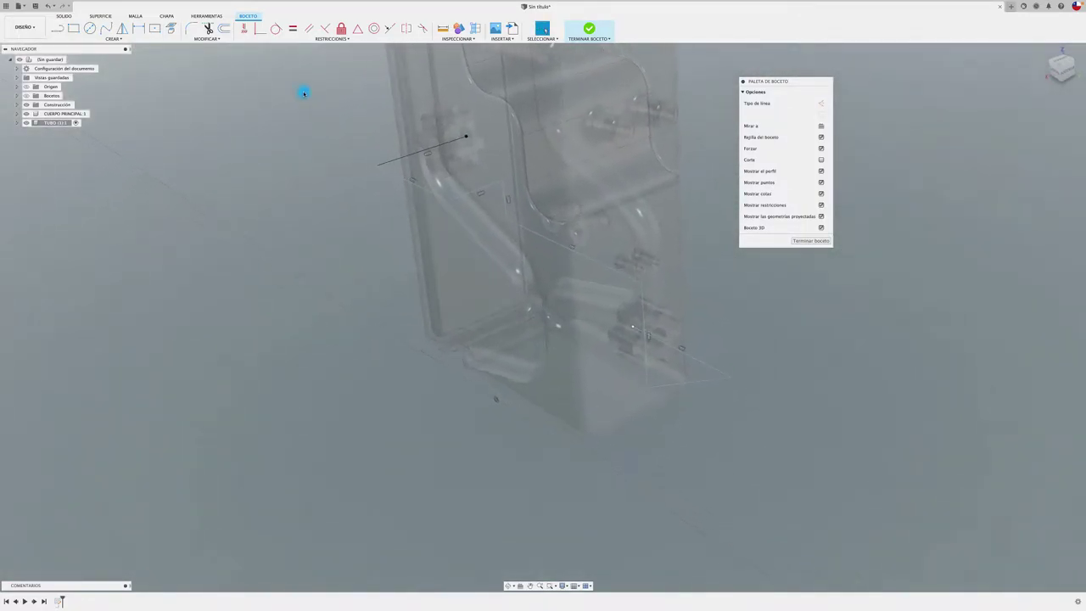
# Step: Fillet the first corners of the cable path, one at about 4.49 mm
pyautogui.click(191, 28)
pyautogui.scroll(3, 577, 257)
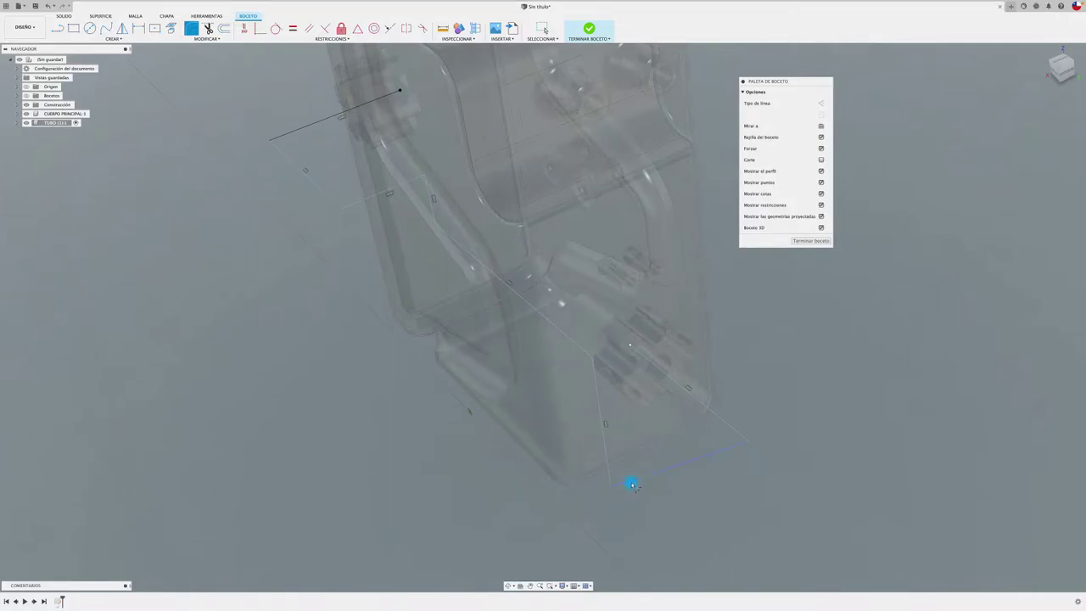
pyautogui.click(613, 477)
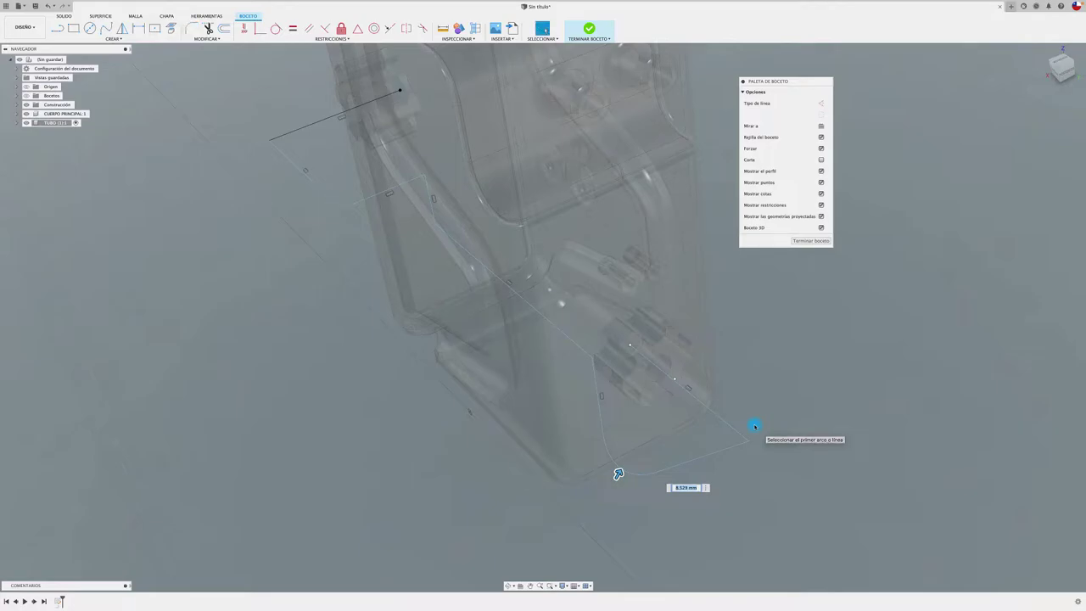
pyautogui.press('Return')
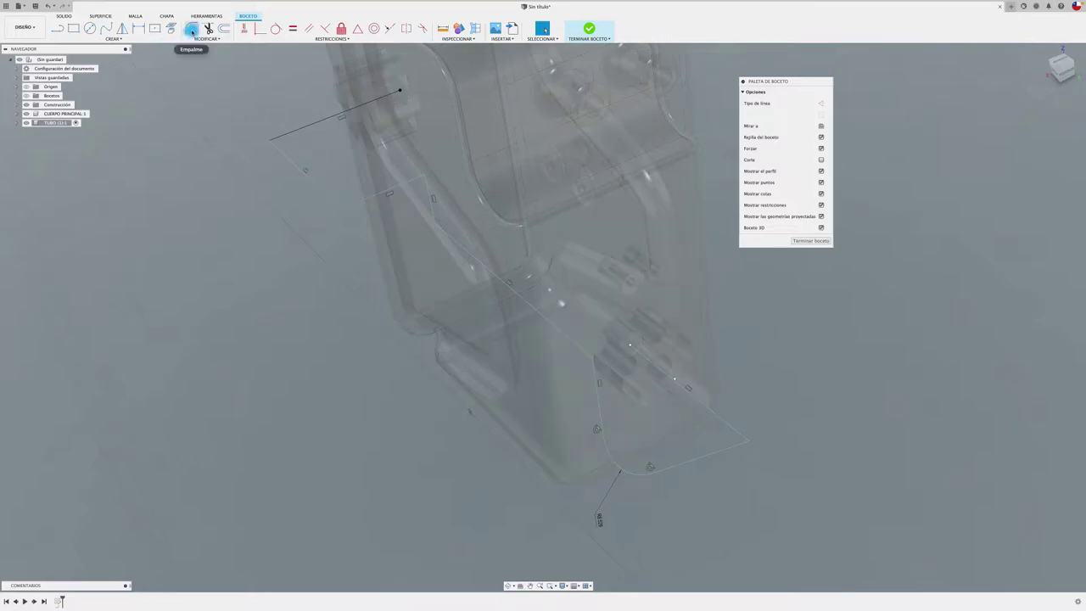
pyautogui.click(191, 28)
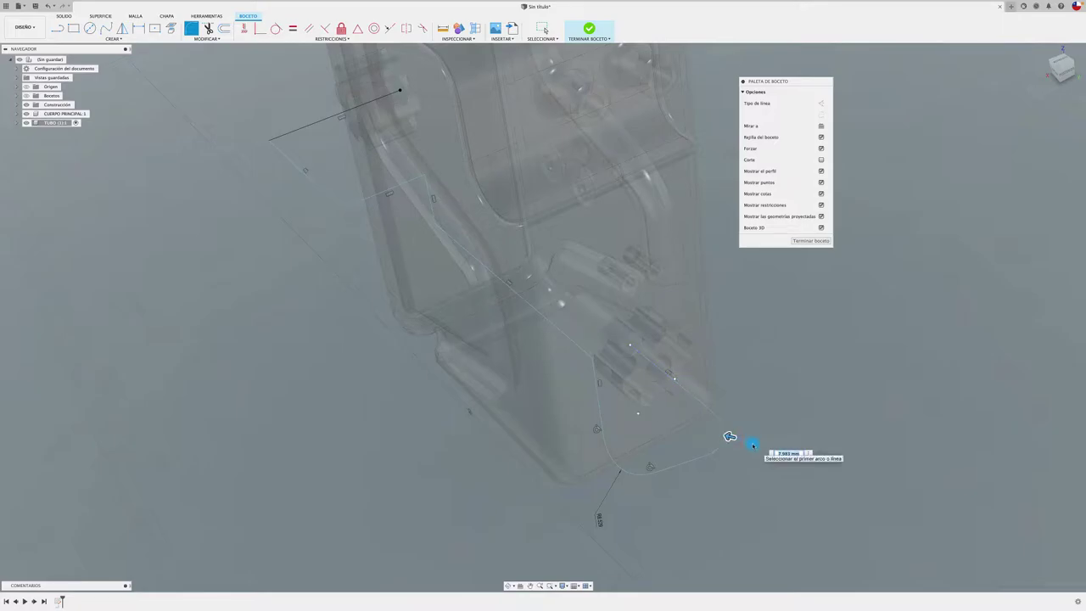
pyautogui.click(753, 444)
pyautogui.click(191, 28)
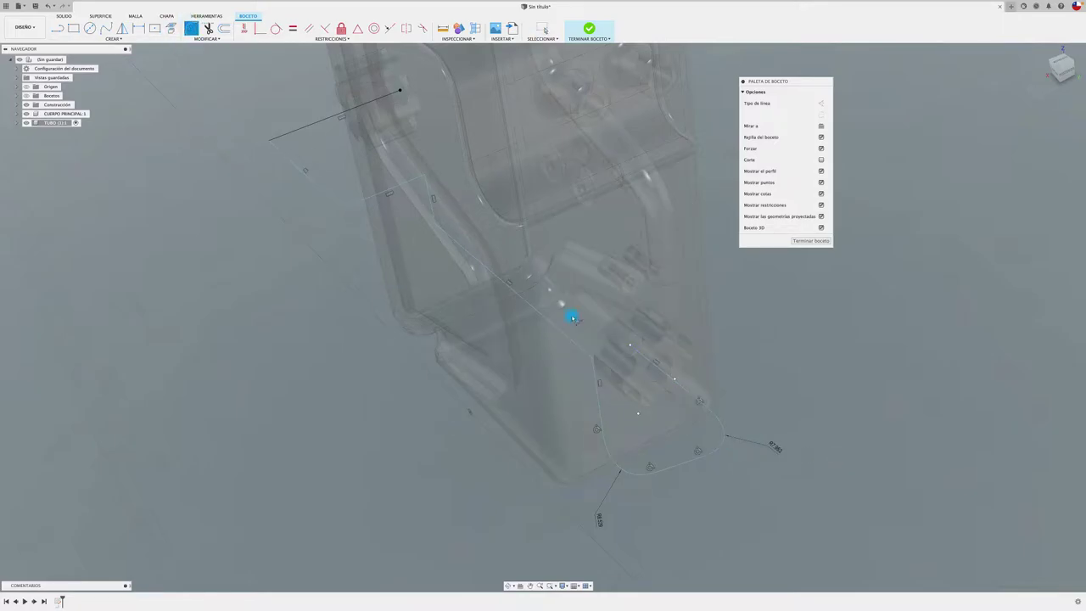
pyautogui.click(577, 344)
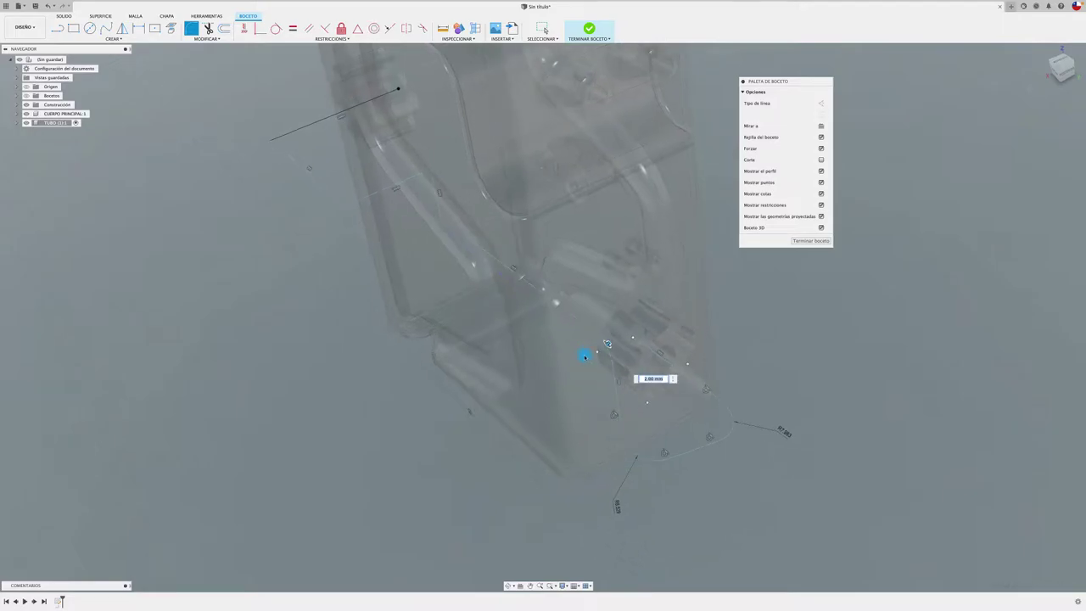
pyautogui.keyDown('shift'); pyautogui.moveTo(584, 356); pyautogui.dragTo(679, 287, button='middle'); pyautogui.keyUp('shift')
pyautogui.click(666, 293)
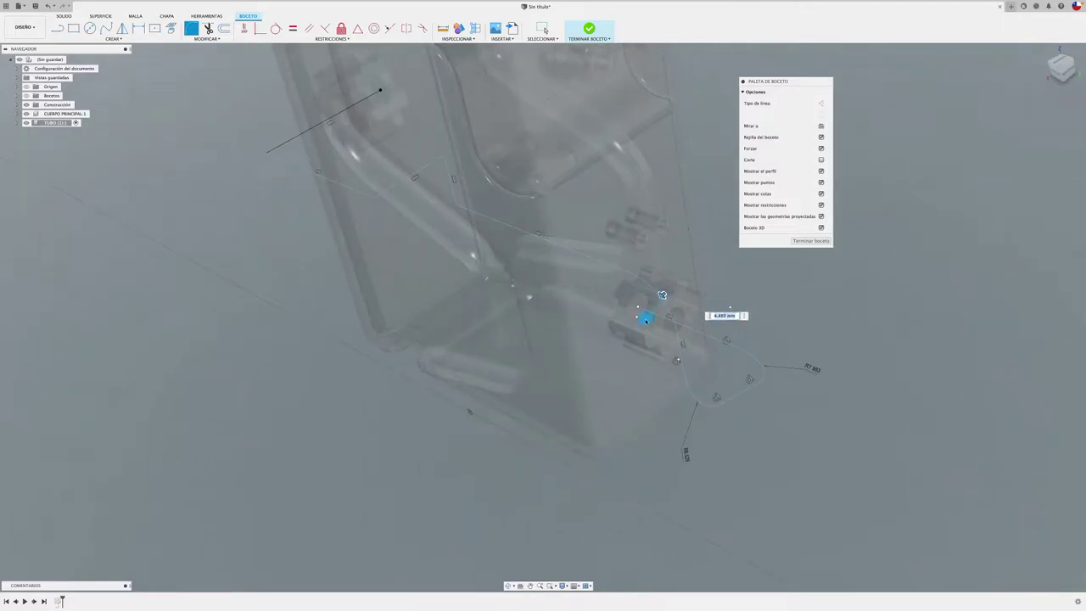
pyautogui.press('Return')
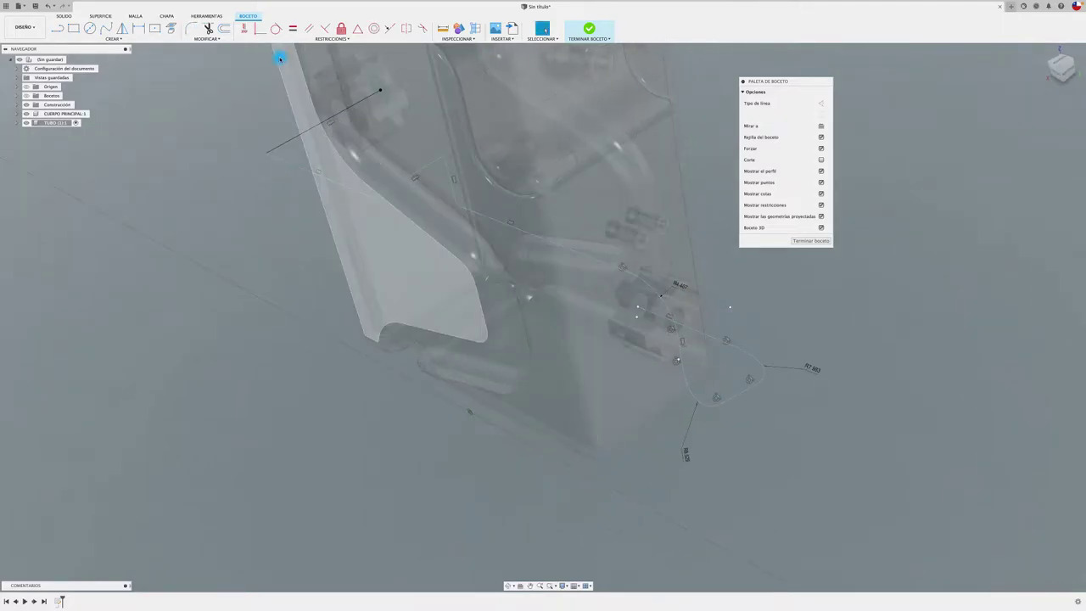
# Step: Fillet two more path corners with radii of about 2.4 mm and 2 mm
pyautogui.click(192, 28)
pyautogui.keyDown('shift'); pyautogui.moveTo(208, 127); pyautogui.dragTo(224, 222, button='middle'); pyautogui.keyUp('shift')
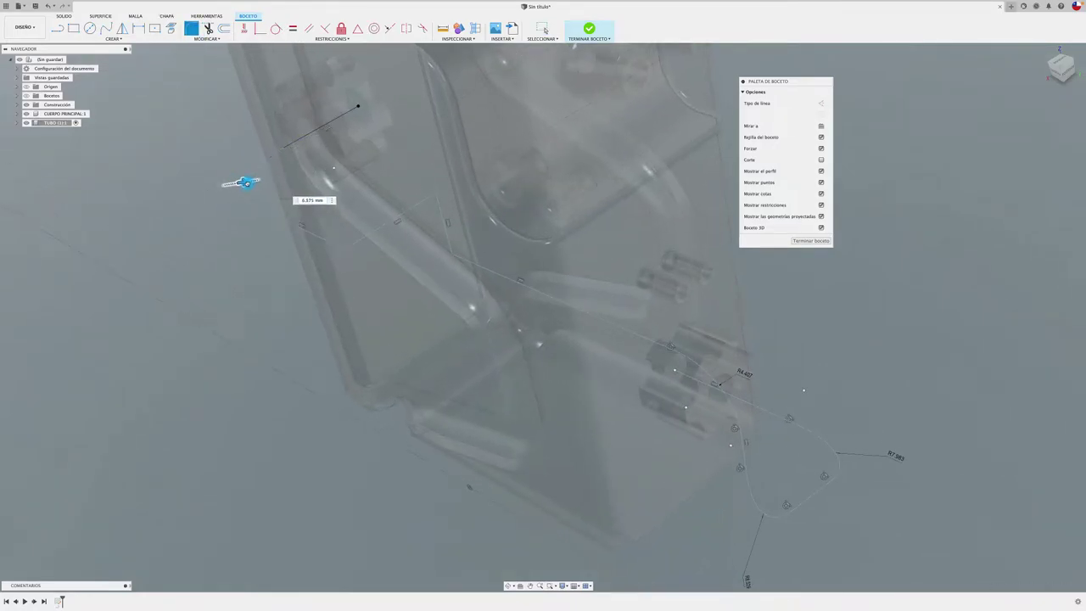
pyautogui.click(192, 28)
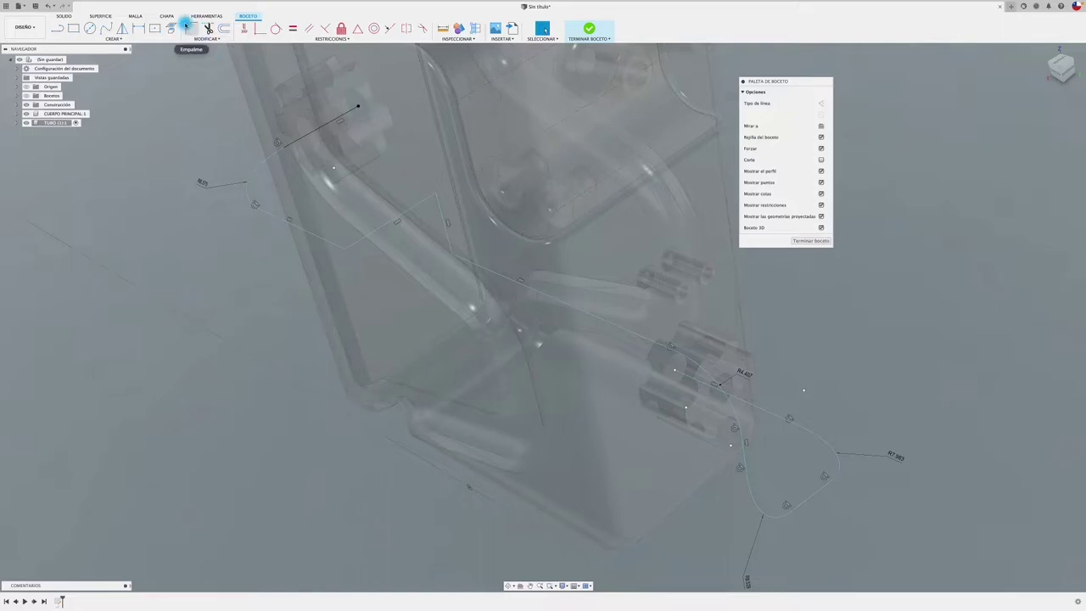
pyautogui.click(355, 244)
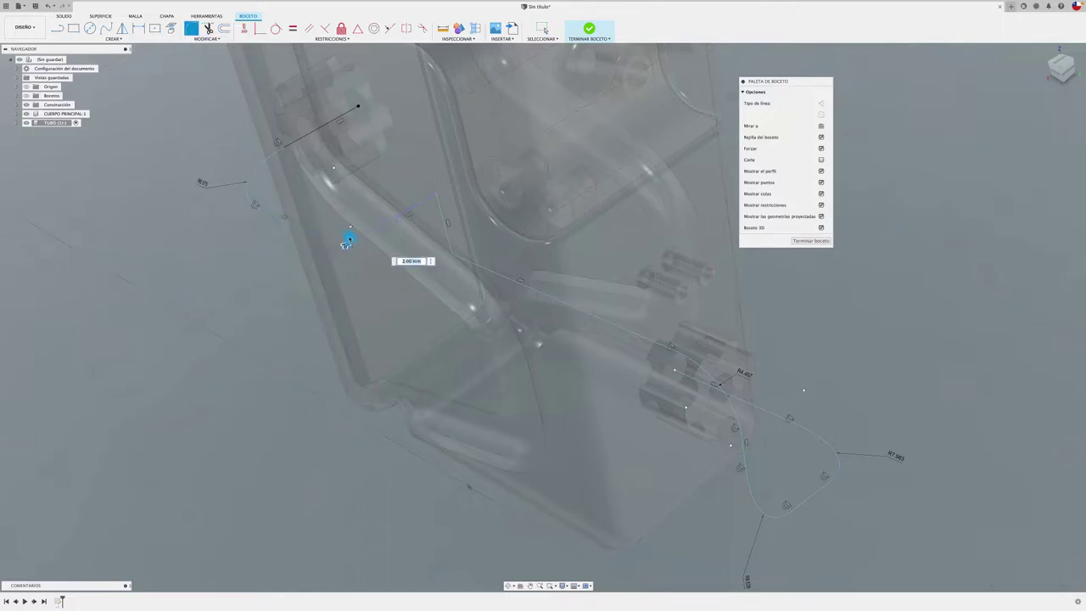
pyautogui.press('Return')
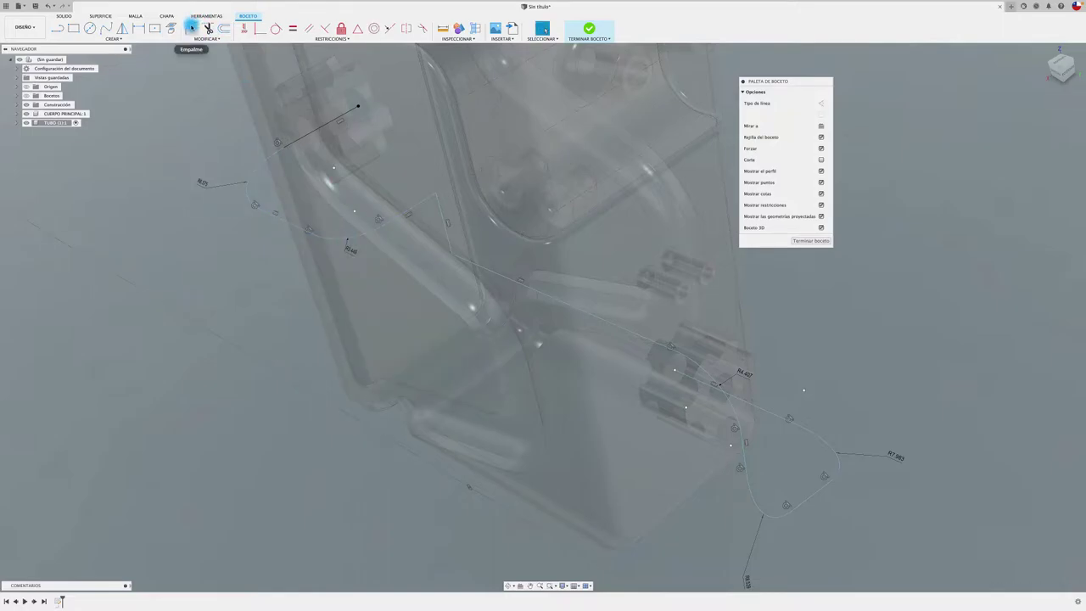
pyautogui.click(440, 206)
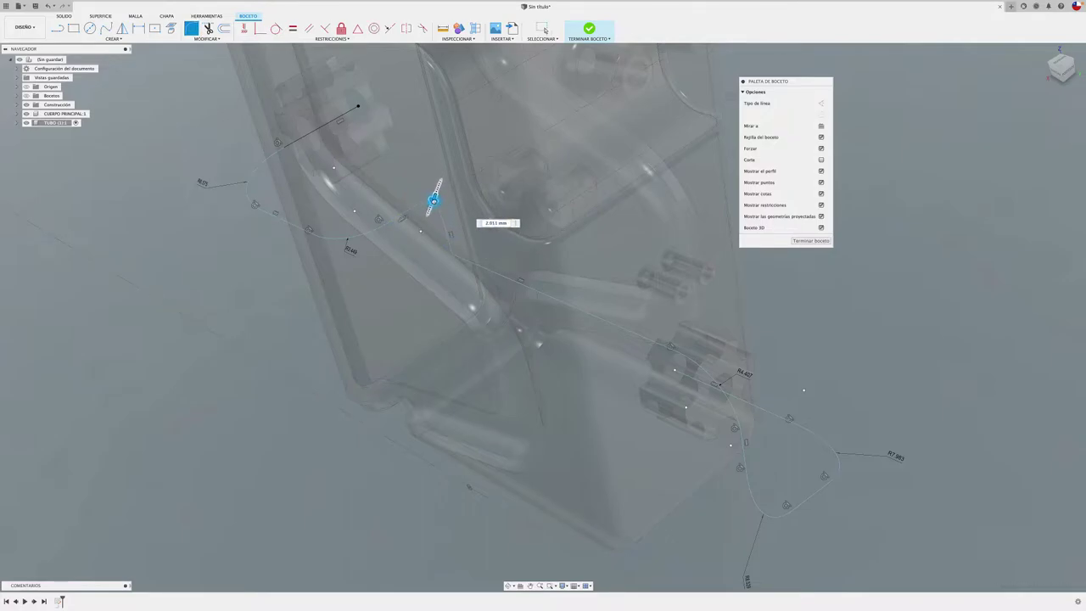
pyautogui.press('Return')
# Step: Fillet the corner near the tank wall at 4.91 mm and view the whole route
pyautogui.click(195, 34)
pyautogui.click(449, 247)
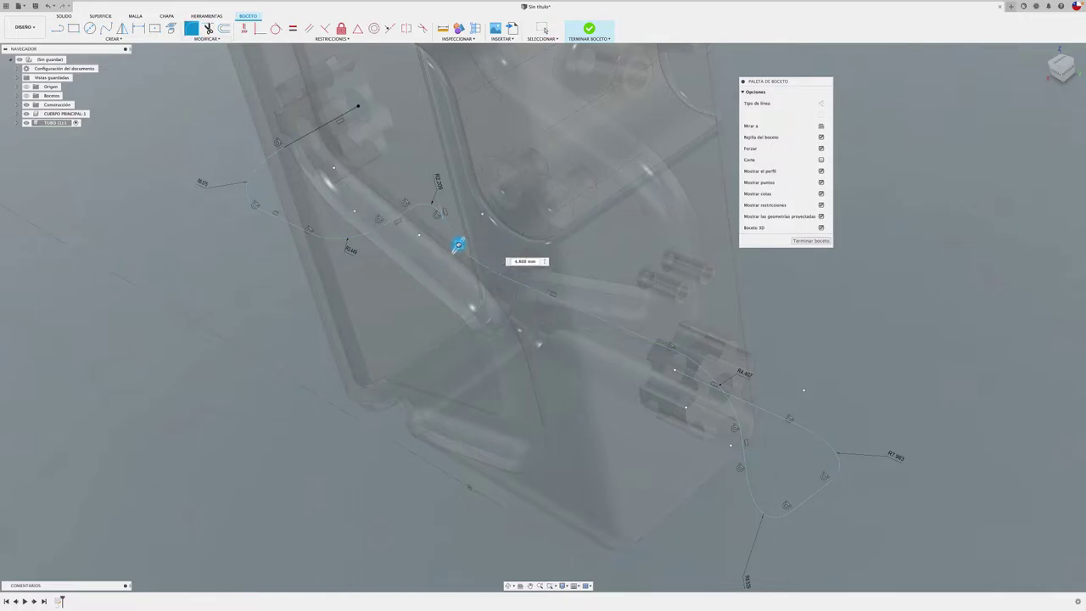
pyautogui.scroll(2, 445, 212)
pyautogui.scroll(2, 445, 212)
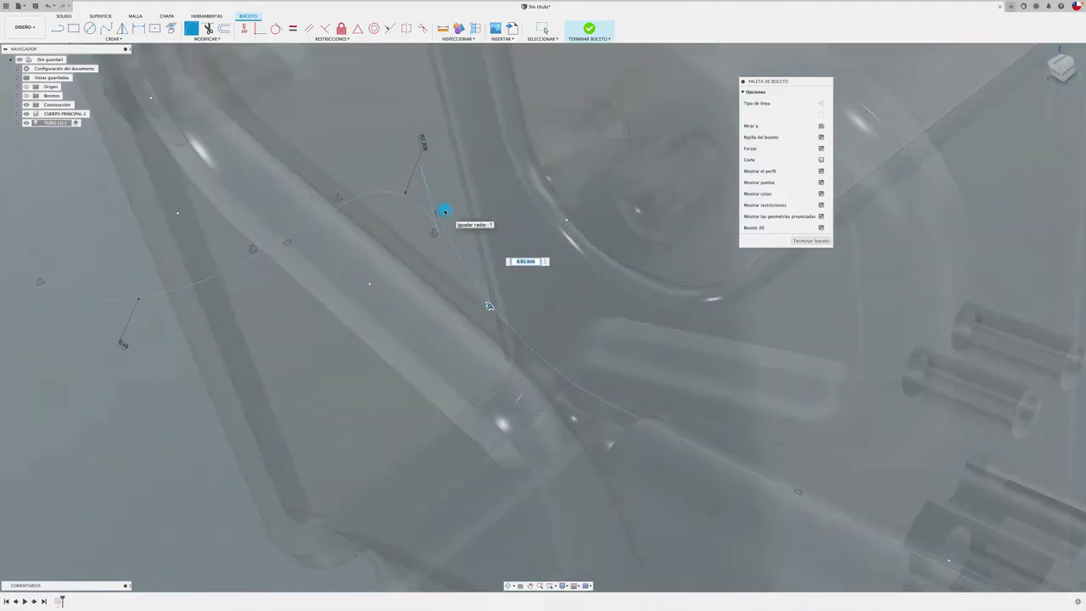
pyautogui.click(488, 307)
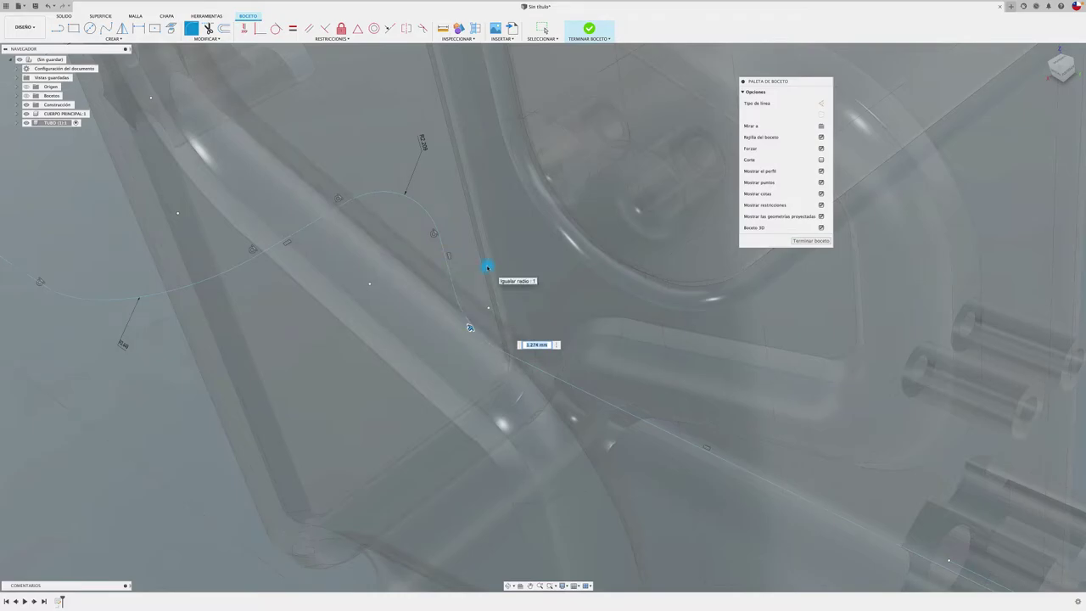
pyautogui.scroll(3, 439, 308)
pyautogui.scroll(-6, 439, 308)
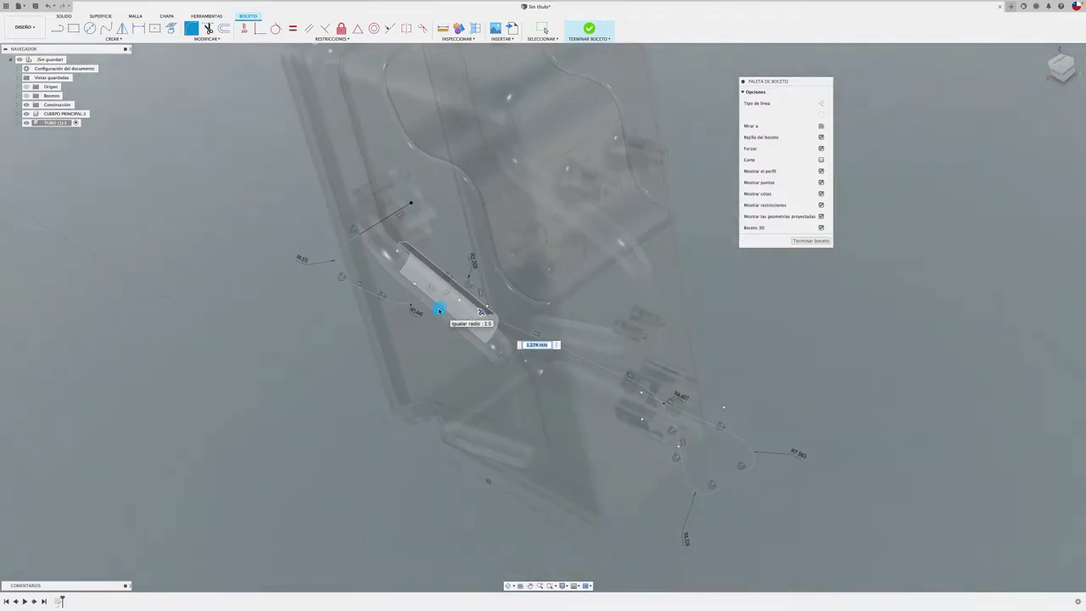
pyautogui.moveTo(439, 308)
pyautogui.keyDown('shift'); pyautogui.mouseDown(button='middle')
pyautogui.moveTo(727, 337)
pyautogui.moveTo(788, 258)
pyautogui.mouseUp(button='middle'); pyautogui.keyUp('shift')
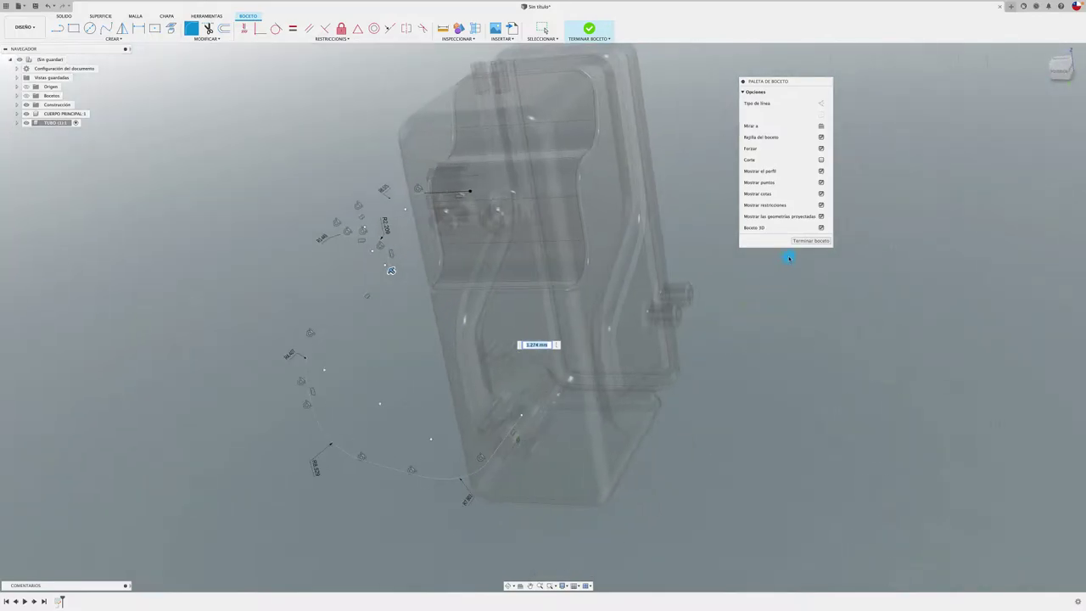
# Step: Finish the sketch and measure the existing tube's end edge at 3.00 mm diameter
pyautogui.click(806, 242)
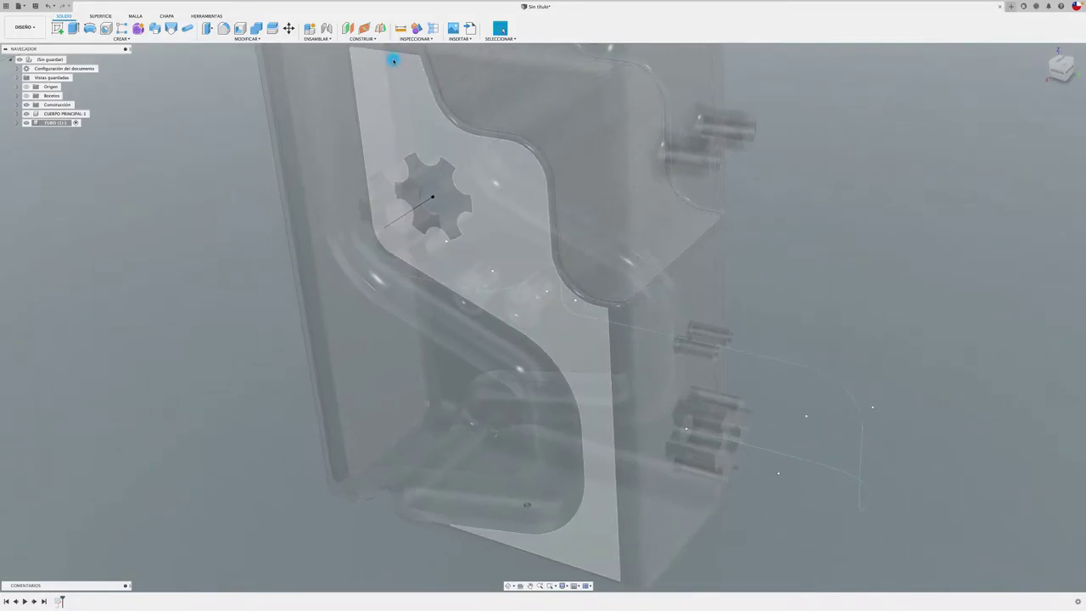
pyautogui.click(404, 30)
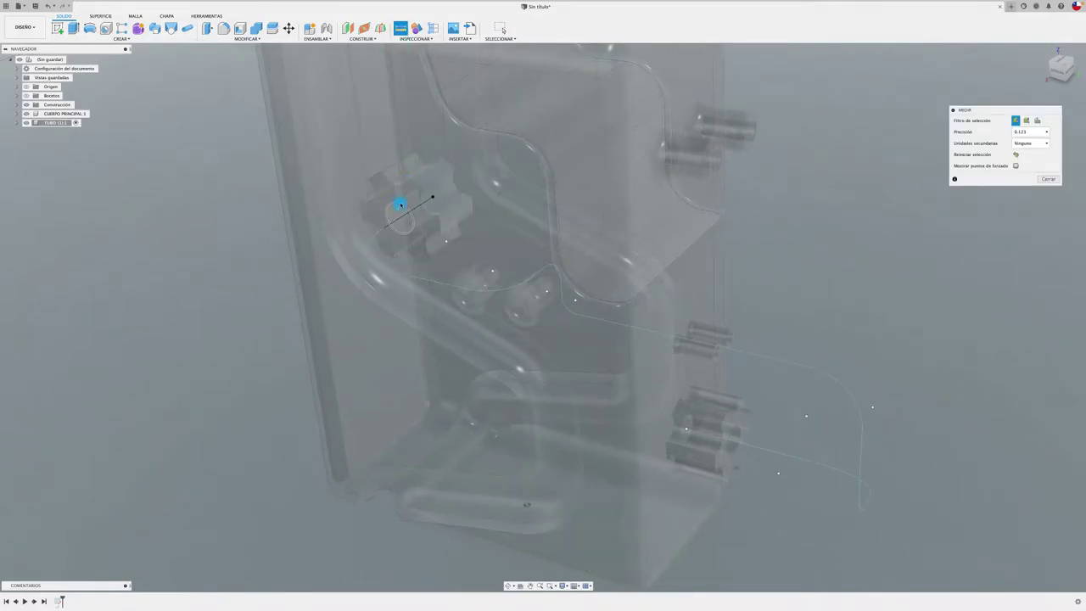
pyautogui.click(400, 206)
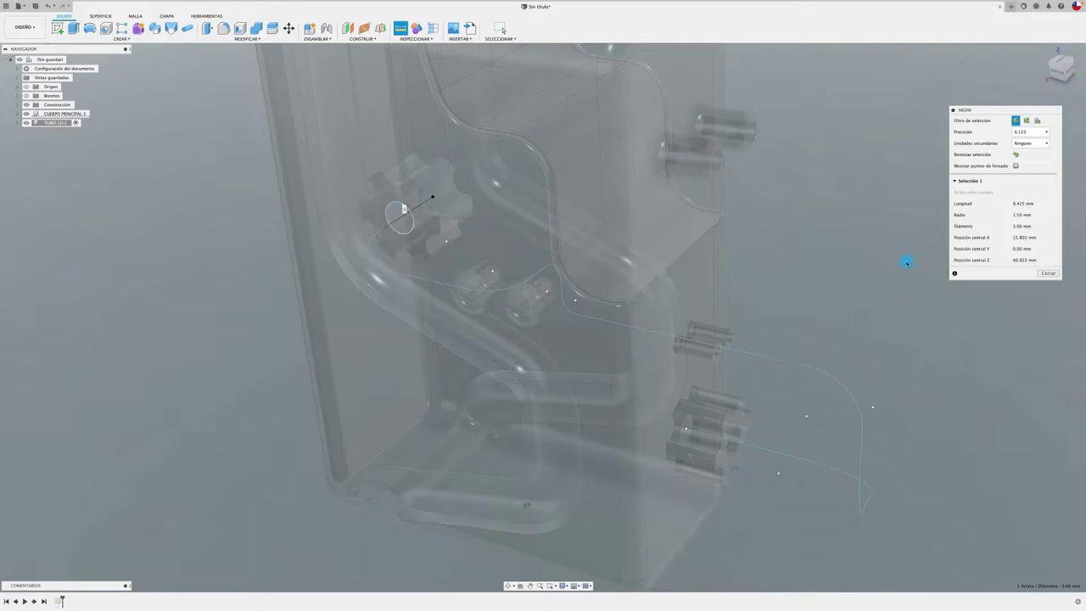
pyautogui.click(1051, 273)
pyautogui.scroll(1, 238, 136)
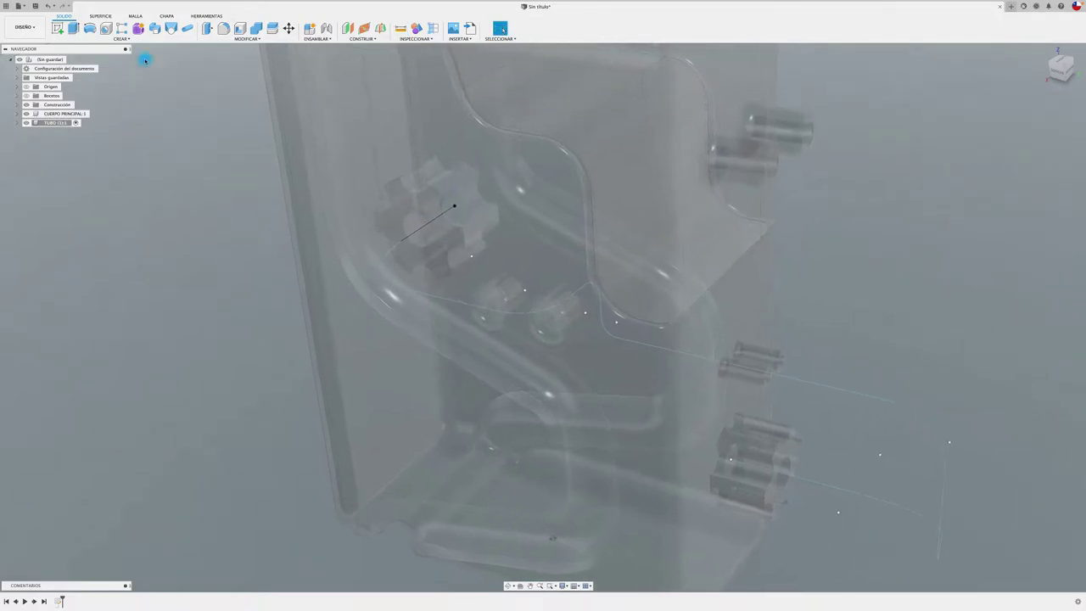
pyautogui.click(186, 29)
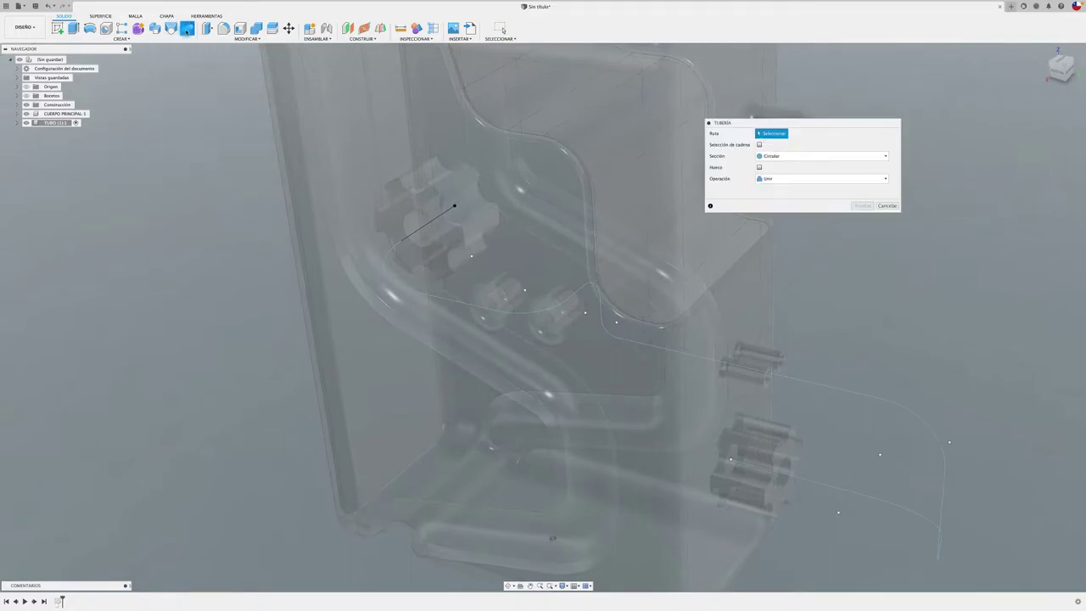
pyautogui.click(791, 157)
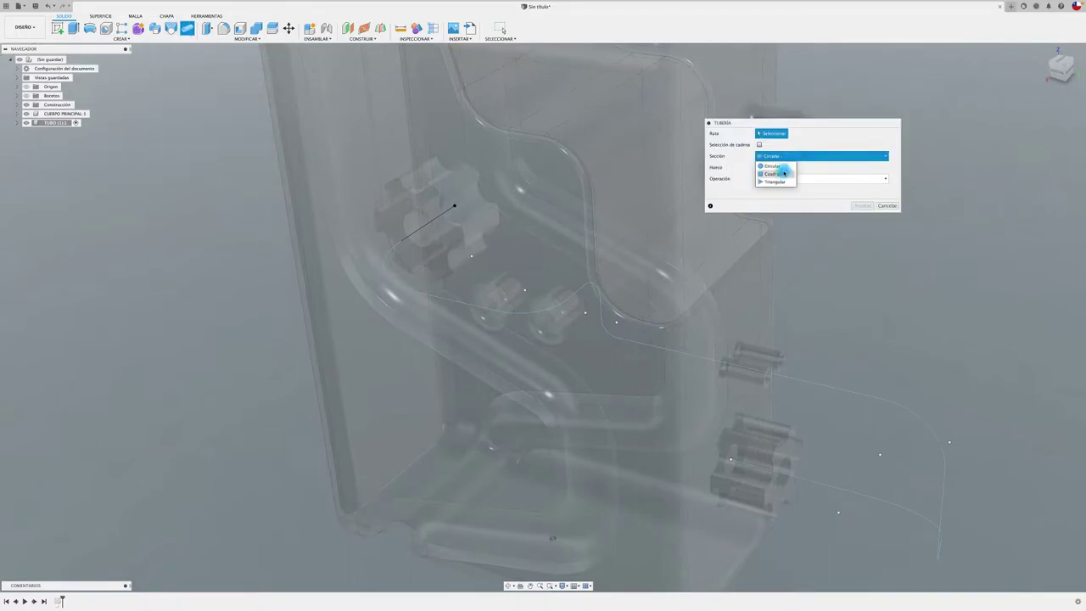
pyautogui.click(787, 164)
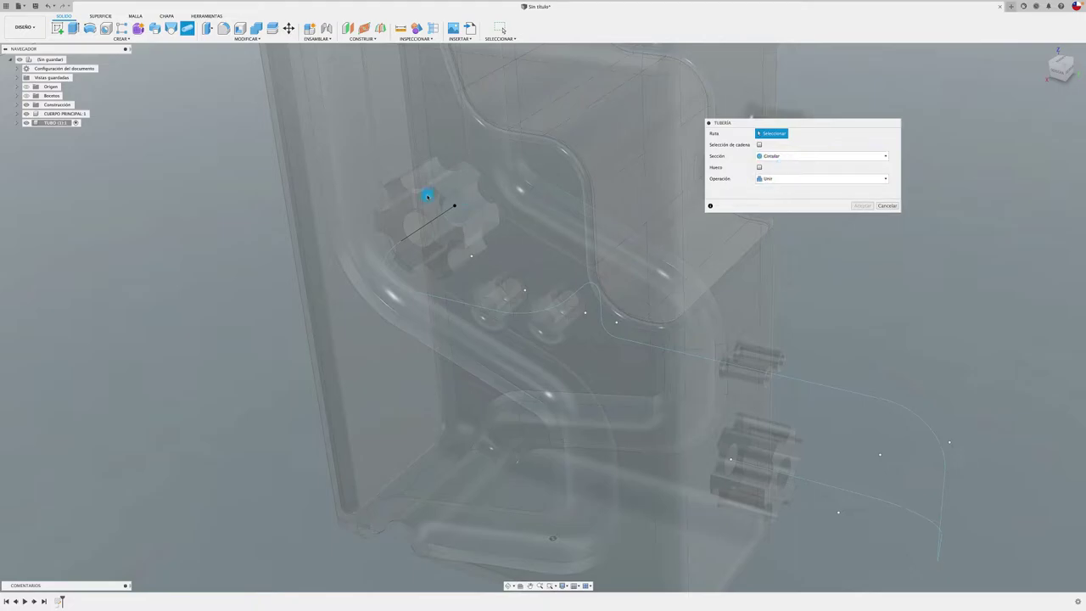
pyautogui.click(759, 145)
pyautogui.click(386, 257)
pyautogui.moveTo(386, 257); pyautogui.dragTo(466, 305)
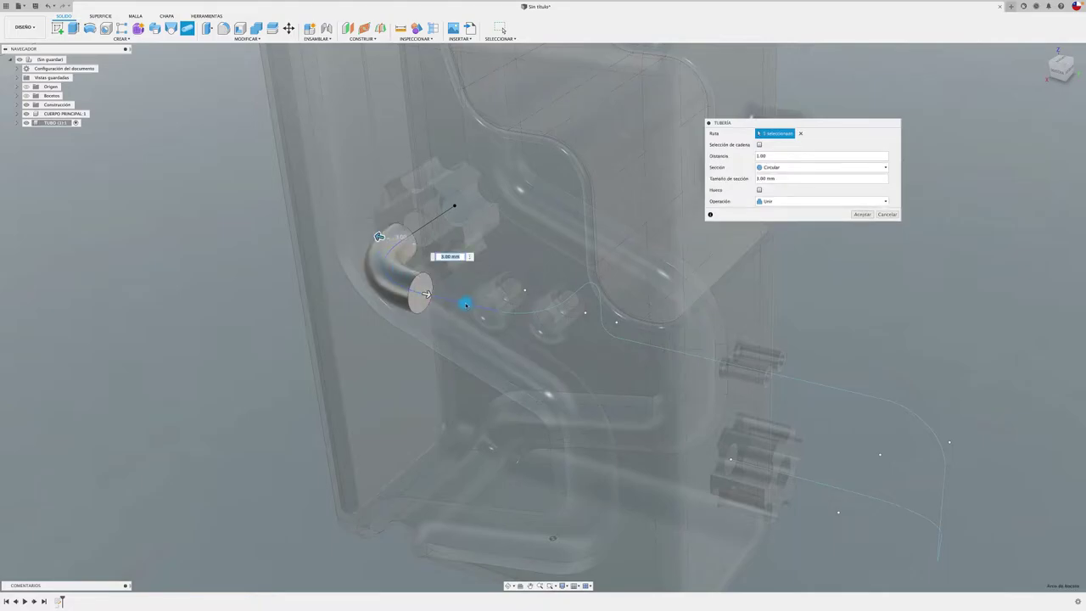
pyautogui.moveTo(531, 313); pyautogui.dragTo(570, 296)
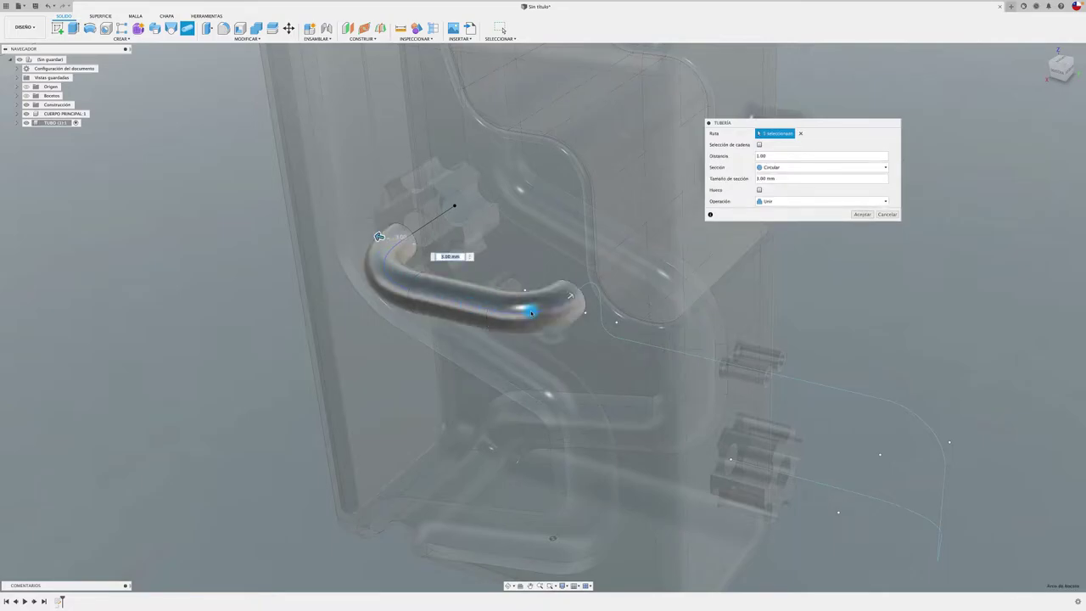
pyautogui.click(863, 212)
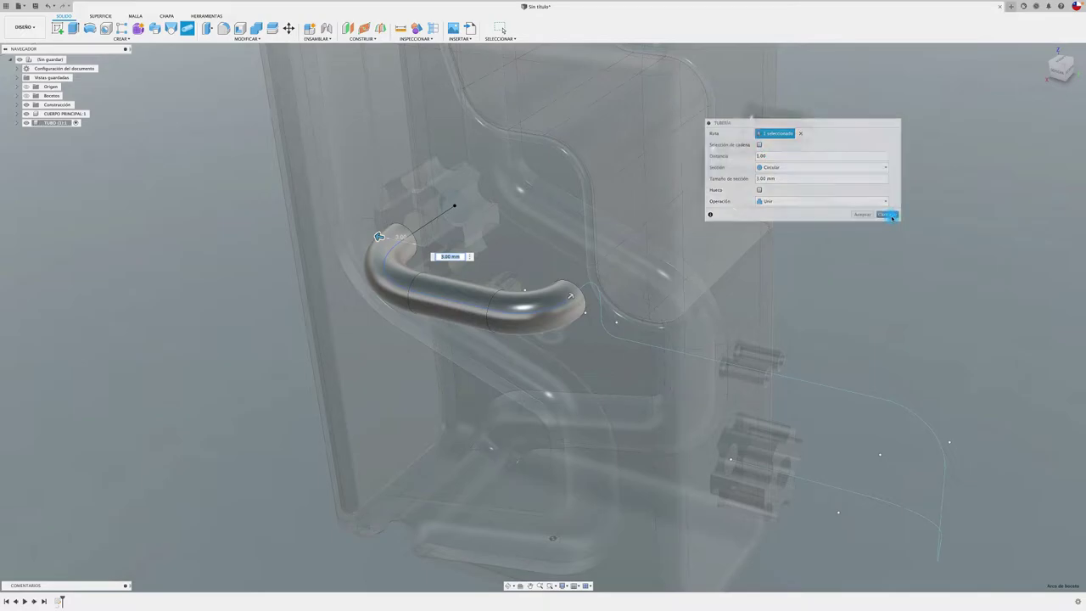
# Step: Sweep a hollow pipe of 2 mm section with 0.50 mm wall along the chained TUBO path
pyautogui.click(186, 28)
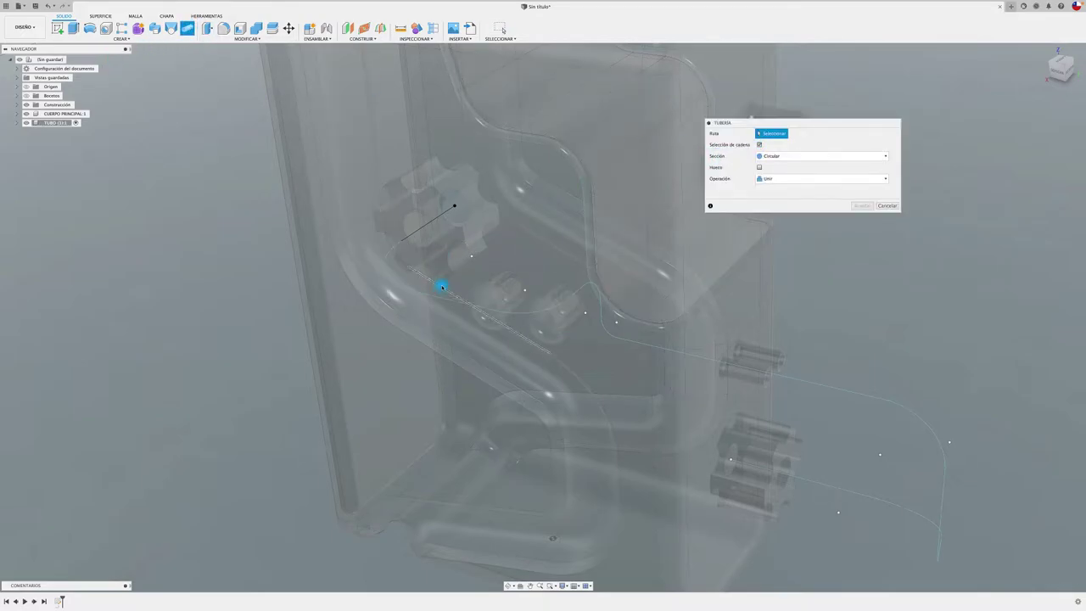
pyautogui.click(441, 300)
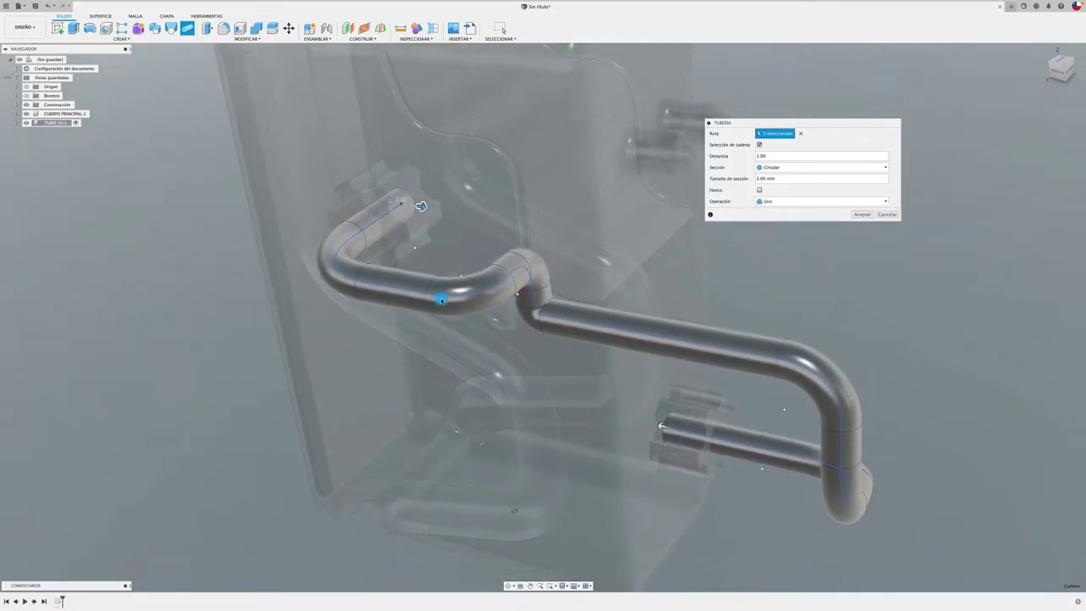
pyautogui.moveTo(442, 301)
pyautogui.keyDown('shift'); pyautogui.mouseDown(button='middle')
pyautogui.moveTo(581, 248)
pyautogui.moveTo(509, 265)
pyautogui.mouseUp(button='middle'); pyautogui.keyUp('shift')
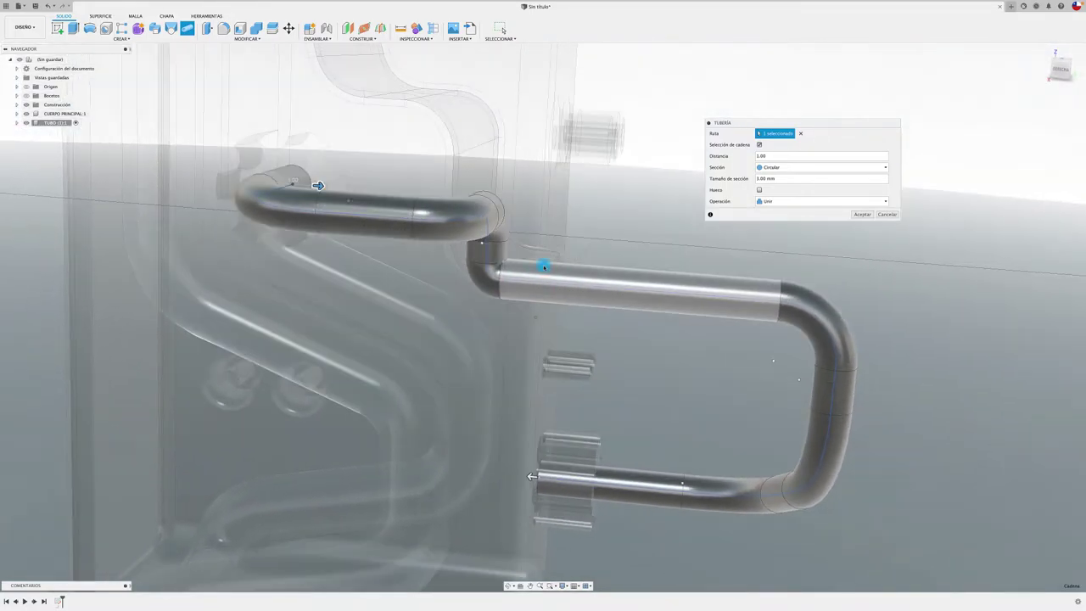
pyautogui.keyDown('shift'); pyautogui.moveTo(510, 264); pyautogui.dragTo(750, 167, button='middle'); pyautogui.keyUp('shift')
pyautogui.keyDown('shift'); pyautogui.moveTo(599, 201); pyautogui.dragTo(673, 198, button='middle'); pyautogui.keyUp('shift')
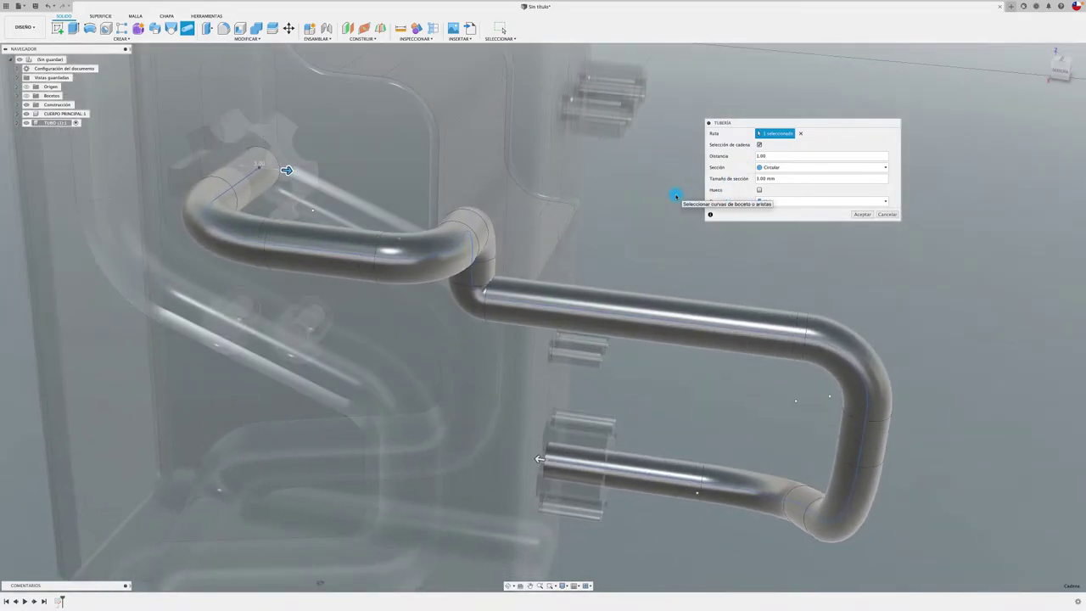
pyautogui.moveTo(779, 180); pyautogui.dragTo(737, 180)
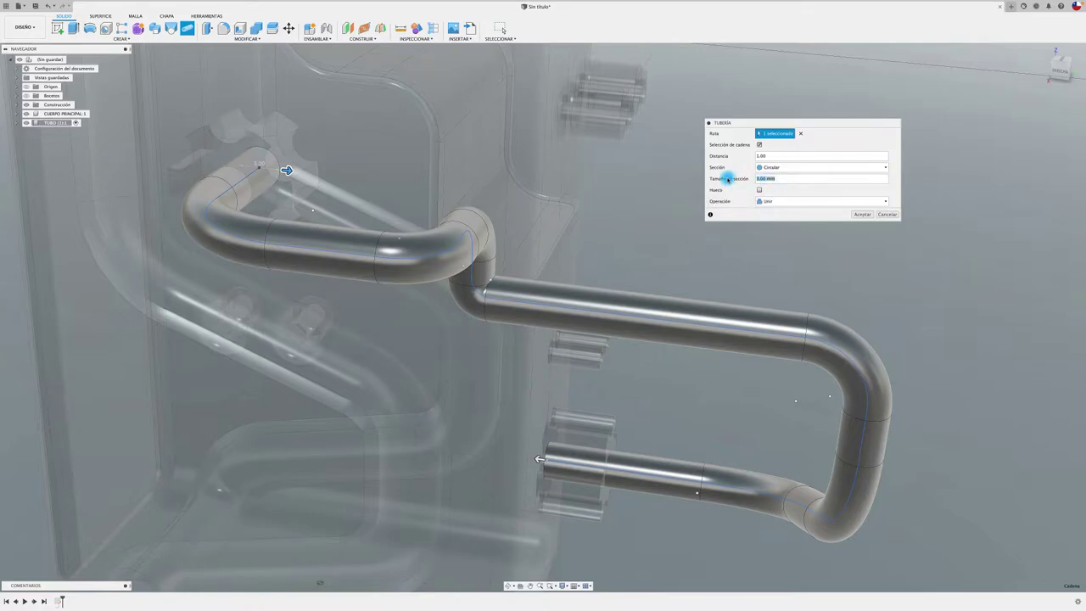
pyautogui.write('2')
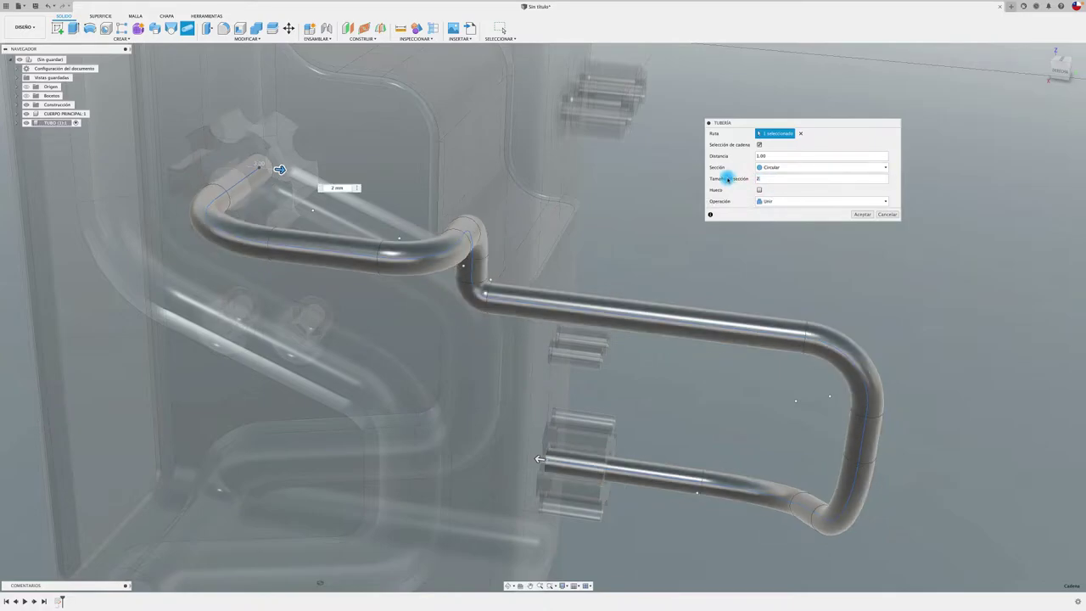
pyautogui.write('1')
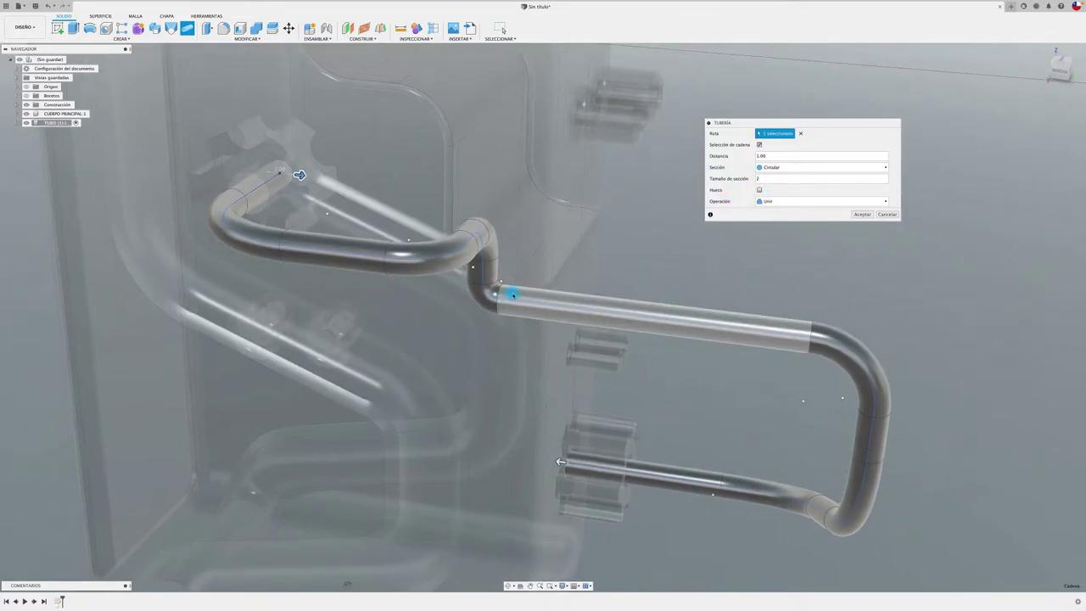
pyautogui.keyDown('shift'); pyautogui.moveTo(509, 294); pyautogui.dragTo(807, 252, button='middle'); pyautogui.keyUp('shift')
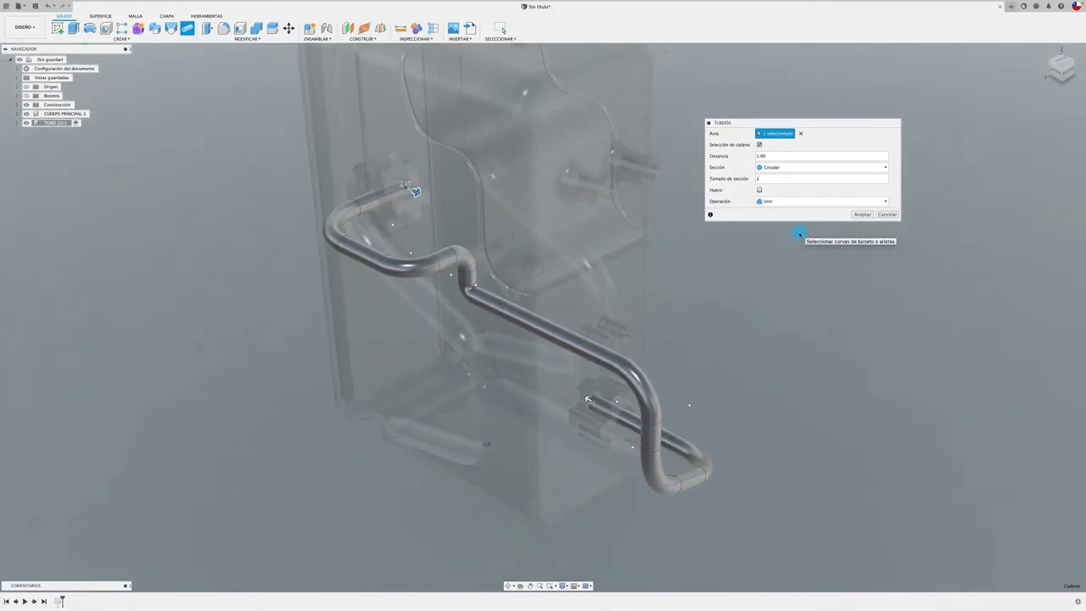
pyautogui.click(760, 190)
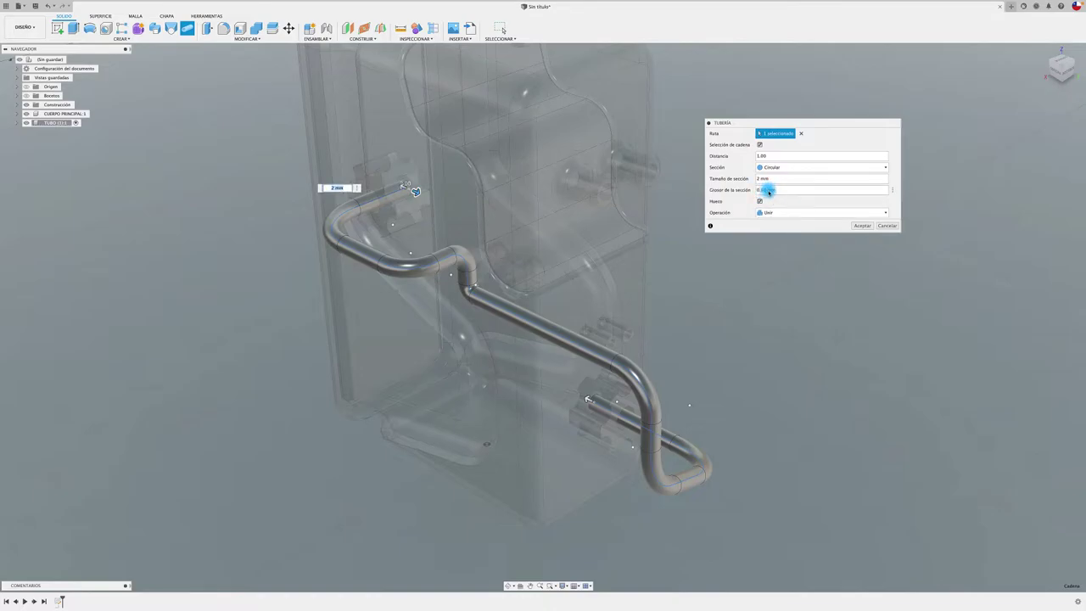
pyautogui.click(862, 226)
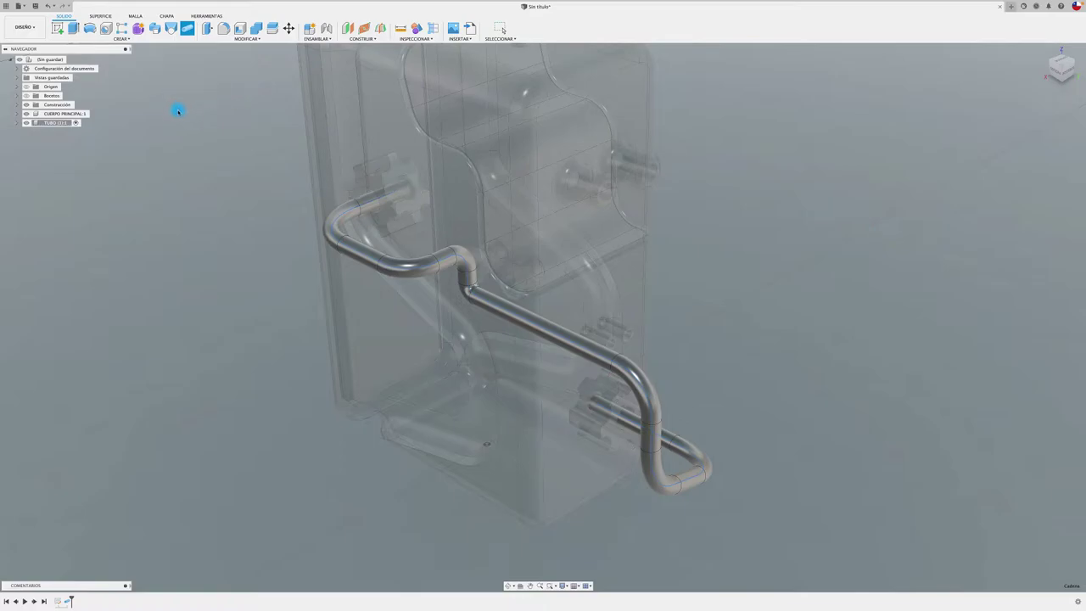
pyautogui.click(75, 61)
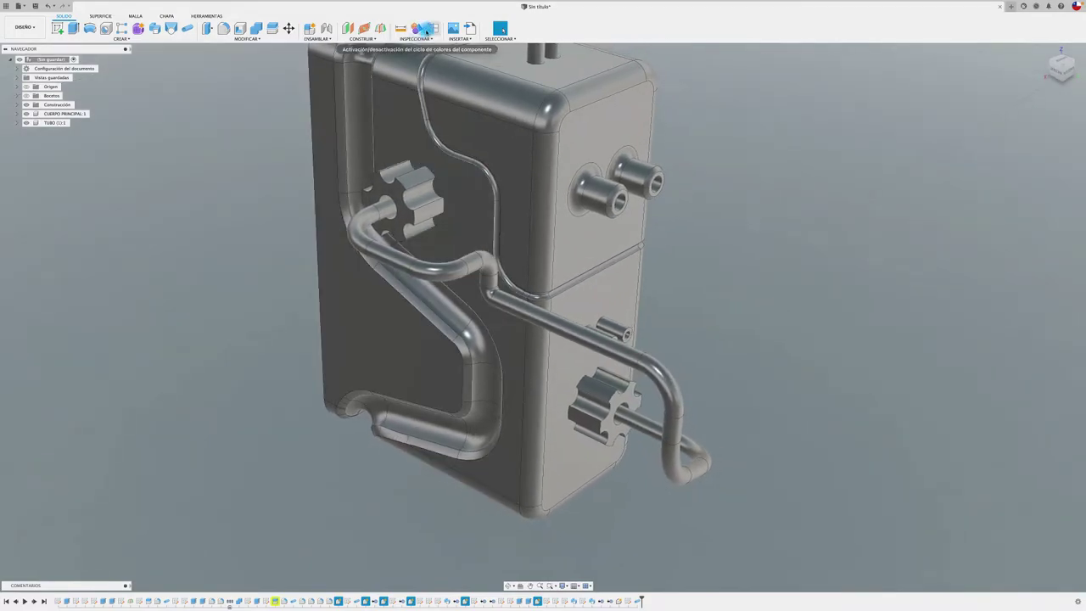
pyautogui.click(433, 28)
pyautogui.click(586, 250)
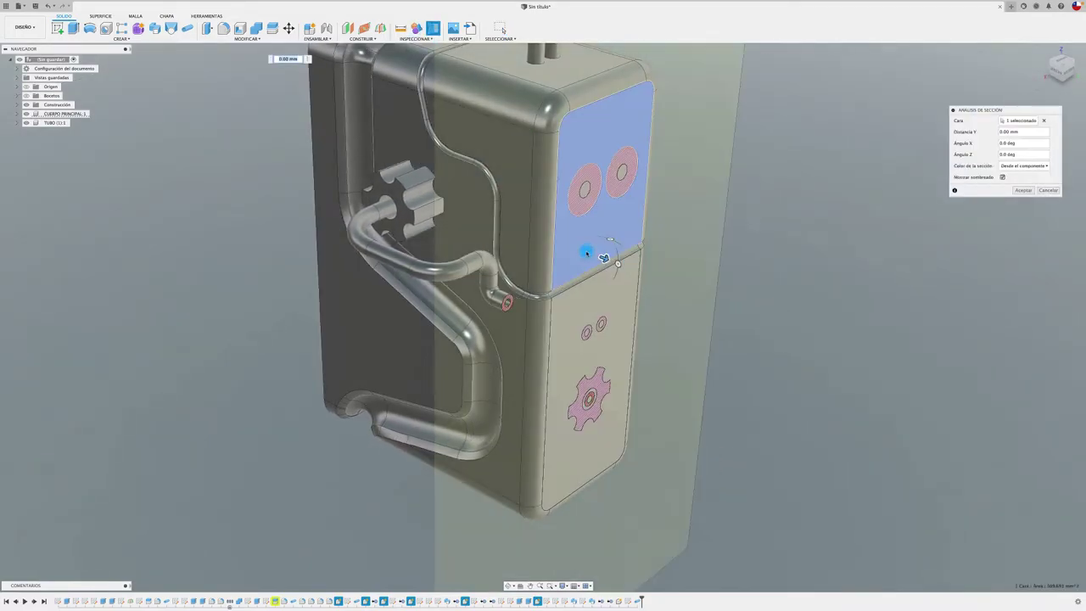
pyautogui.scroll(5, 519, 280)
pyautogui.scroll(-2, 531, 284)
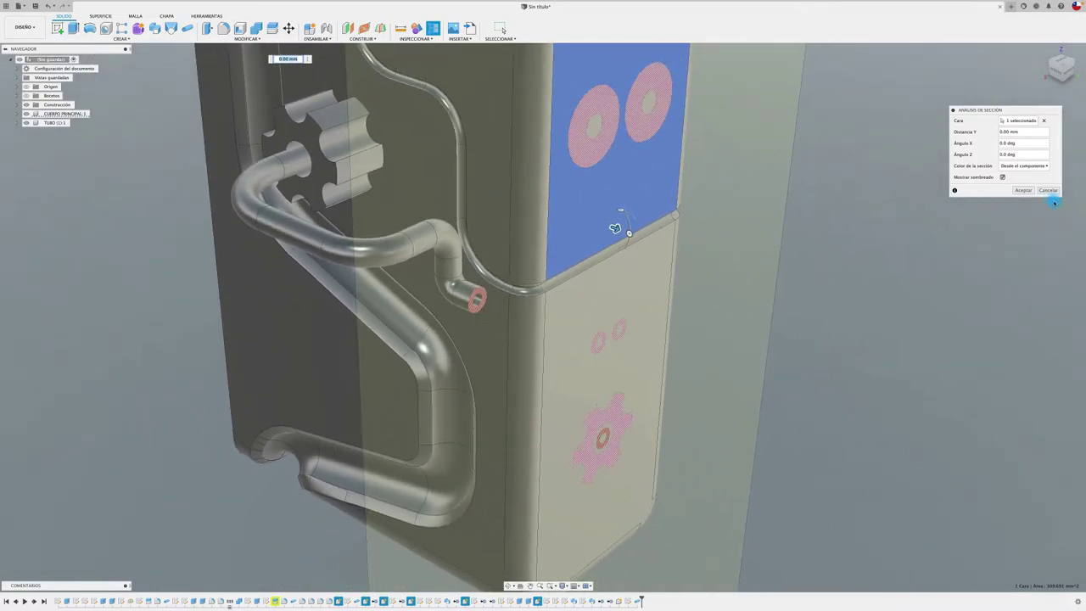
pyautogui.click(1048, 190)
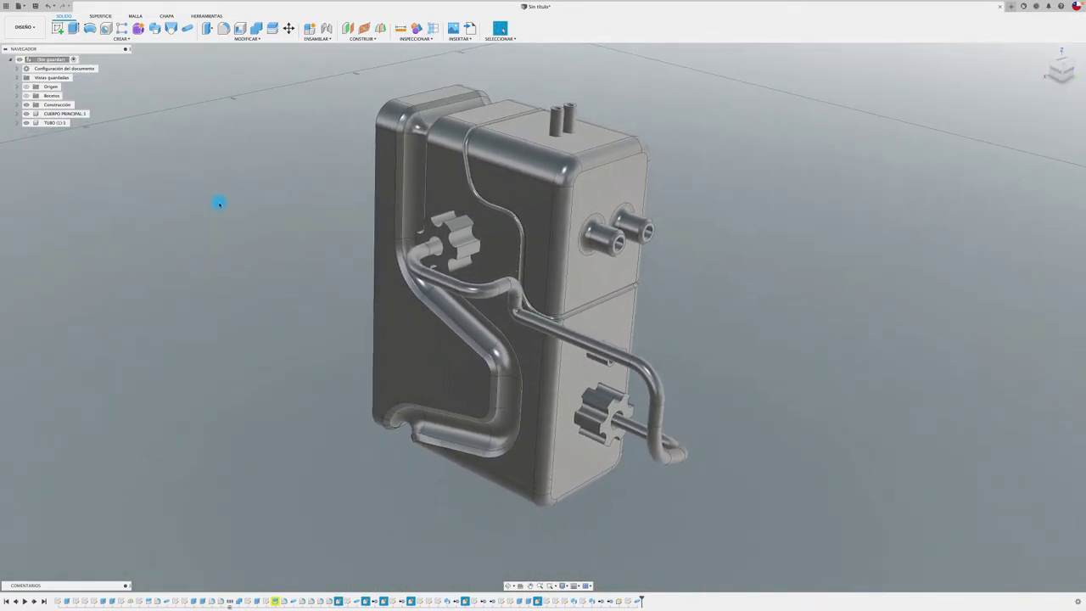
# Step: Apply the 'Aluminio - Anodizado brillante (rojo)' appearance to the TUBO pipe
pyautogui.press('a')
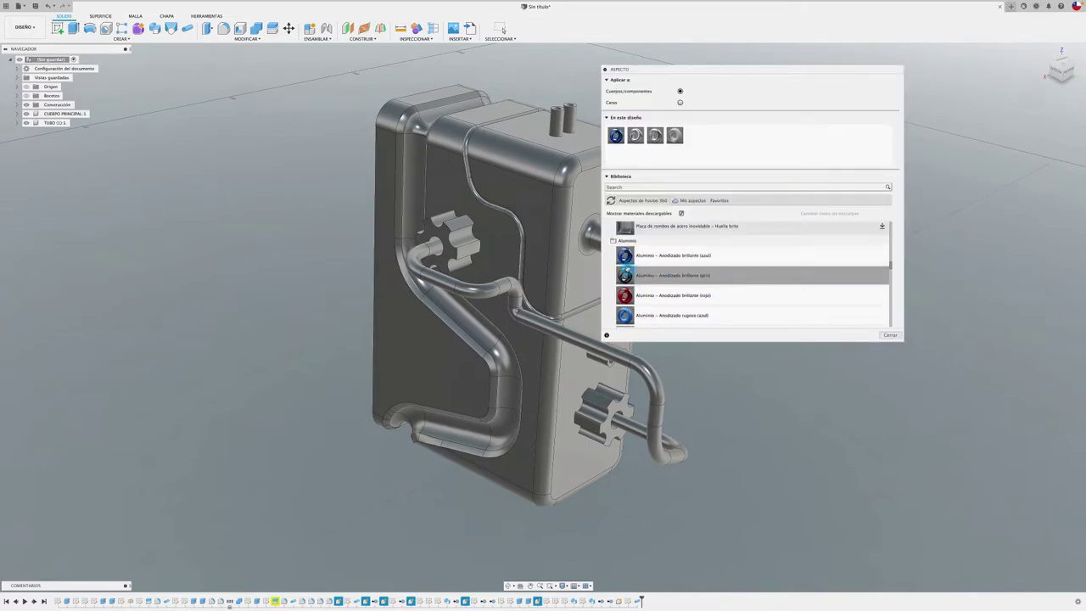
pyautogui.moveTo(624, 295); pyautogui.dragTo(650, 364)
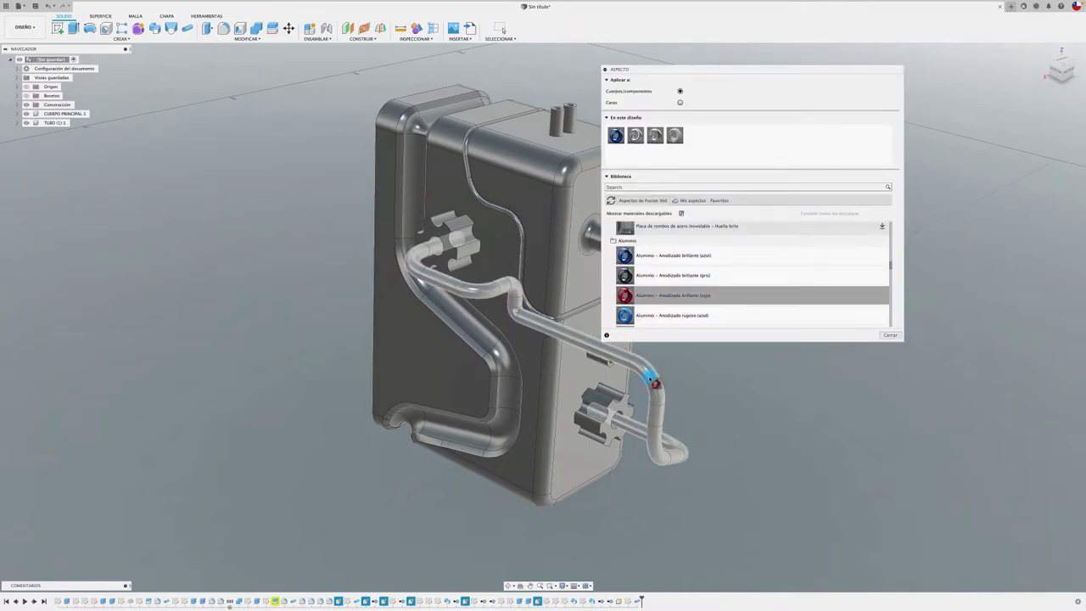
pyautogui.click(890, 336)
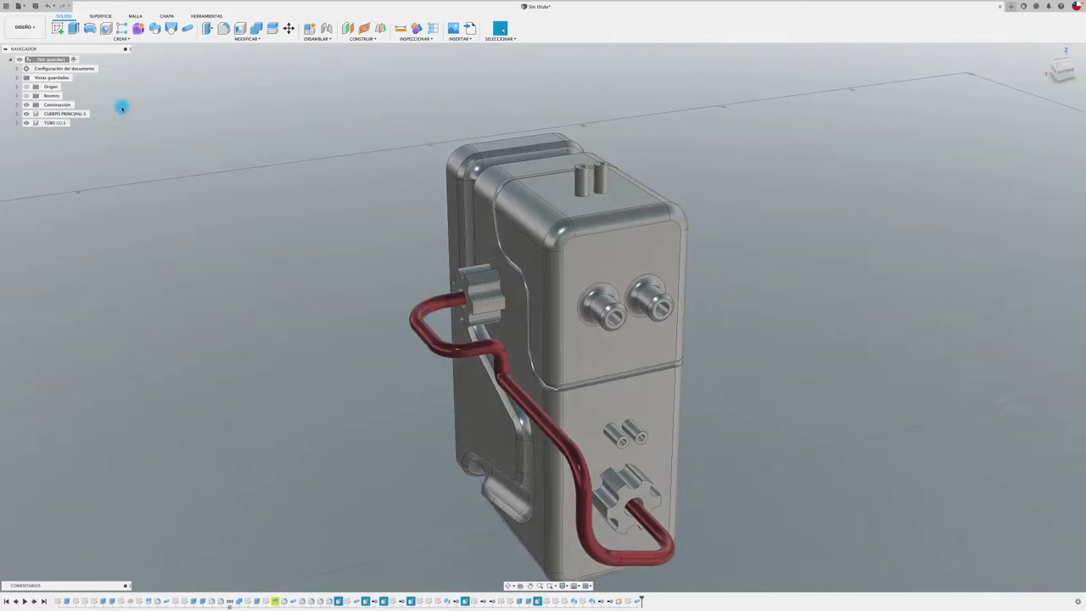
# Step: Create a new internal component and name it CABLE
pyautogui.click(310, 29)
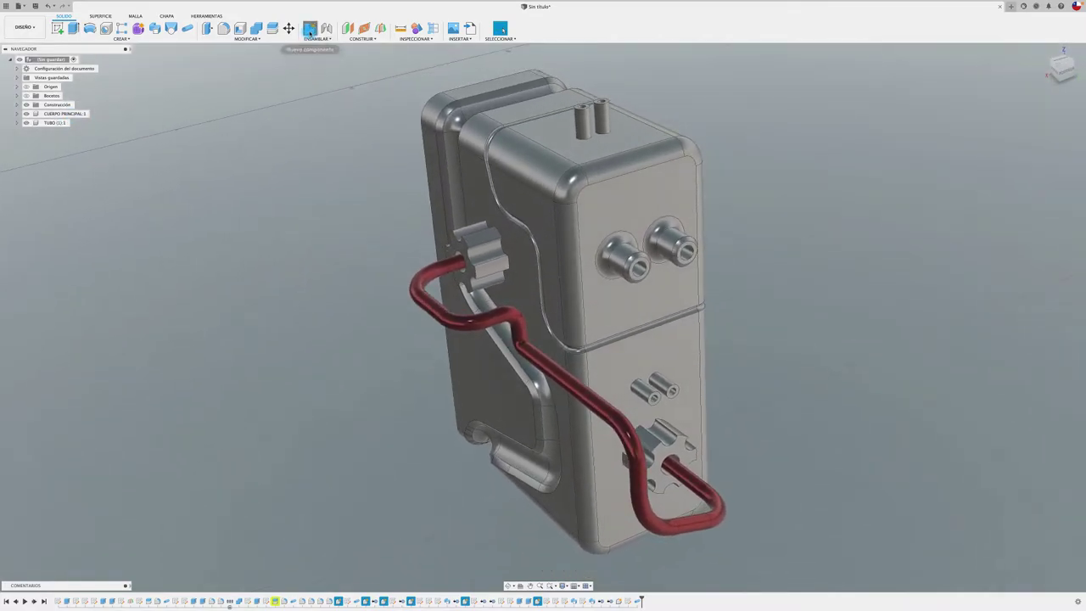
pyautogui.moveTo(872, 140); pyautogui.dragTo(828, 136)
pyautogui.write('CABLE')
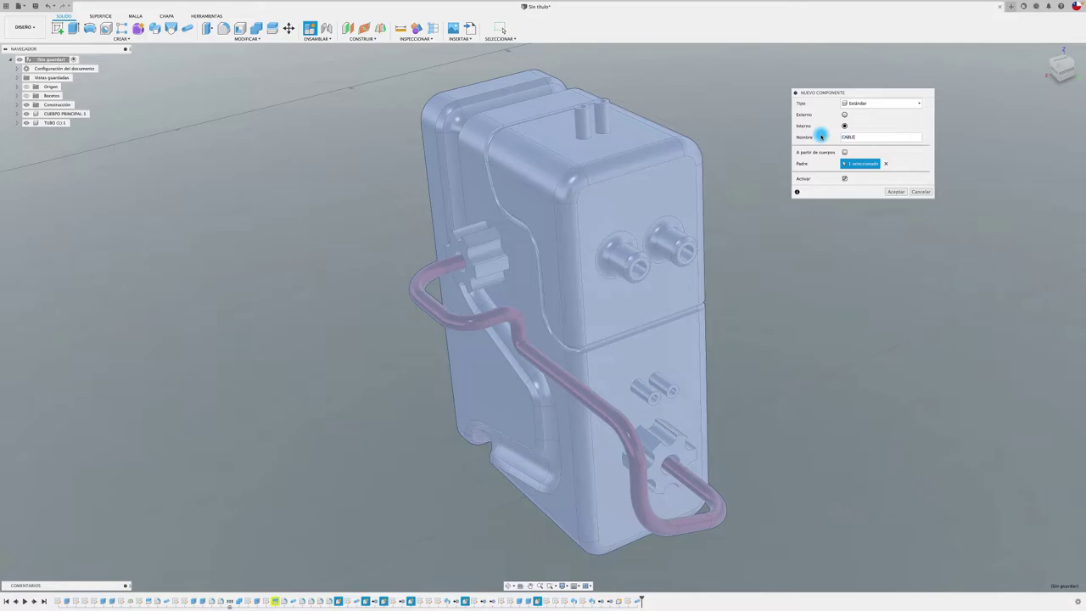
pyautogui.click(897, 192)
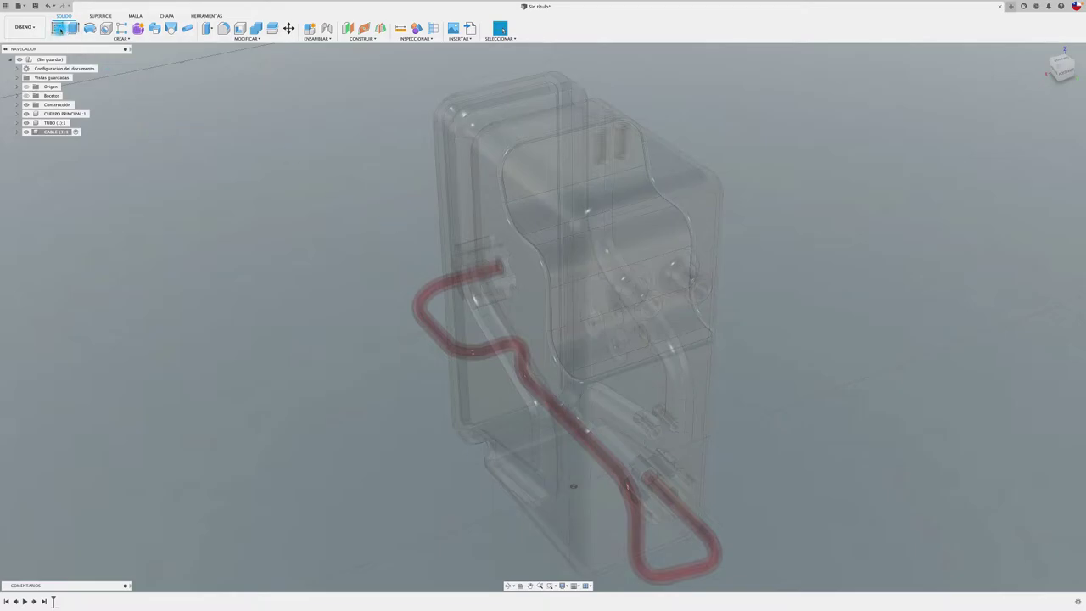
# Step: Sketch on a tank face and draw a fit-point spline from the top stub to the side stub
pyautogui.click(58, 29)
pyautogui.scroll(3, 693, 134)
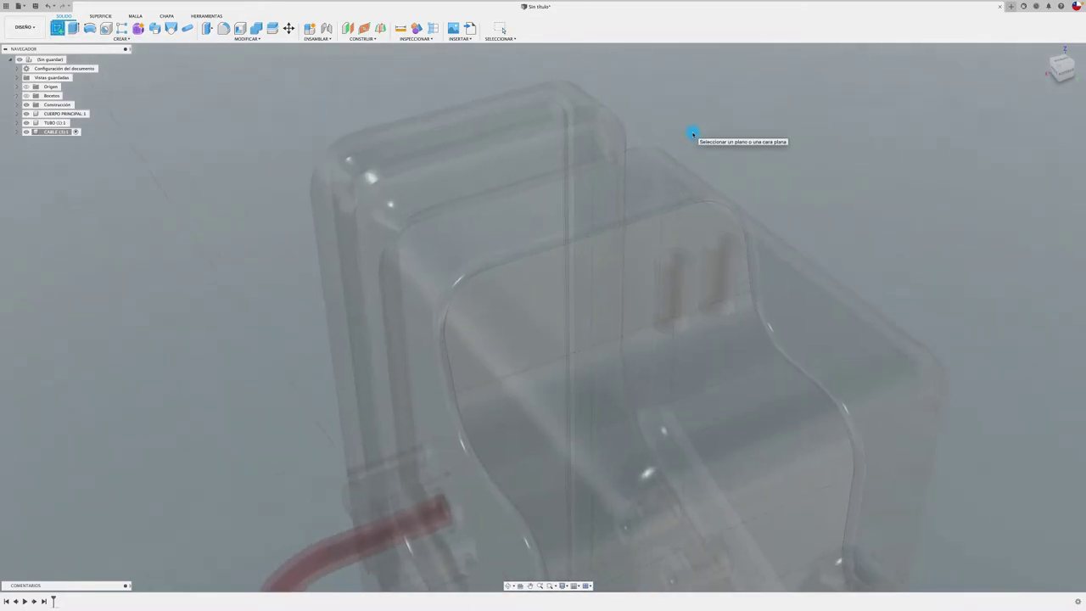
pyautogui.click(688, 258)
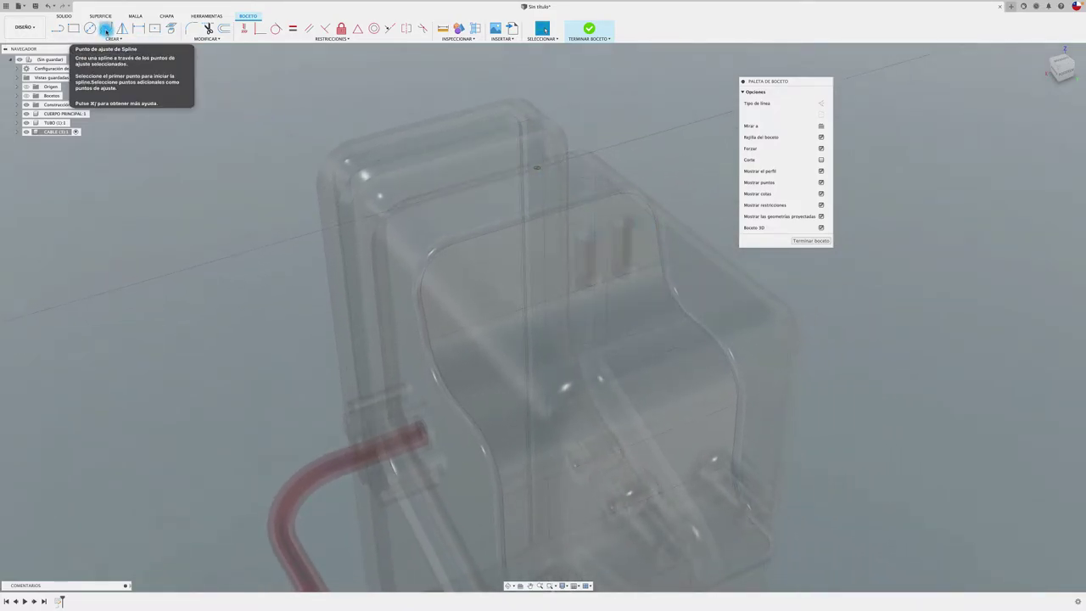
pyautogui.click(106, 30)
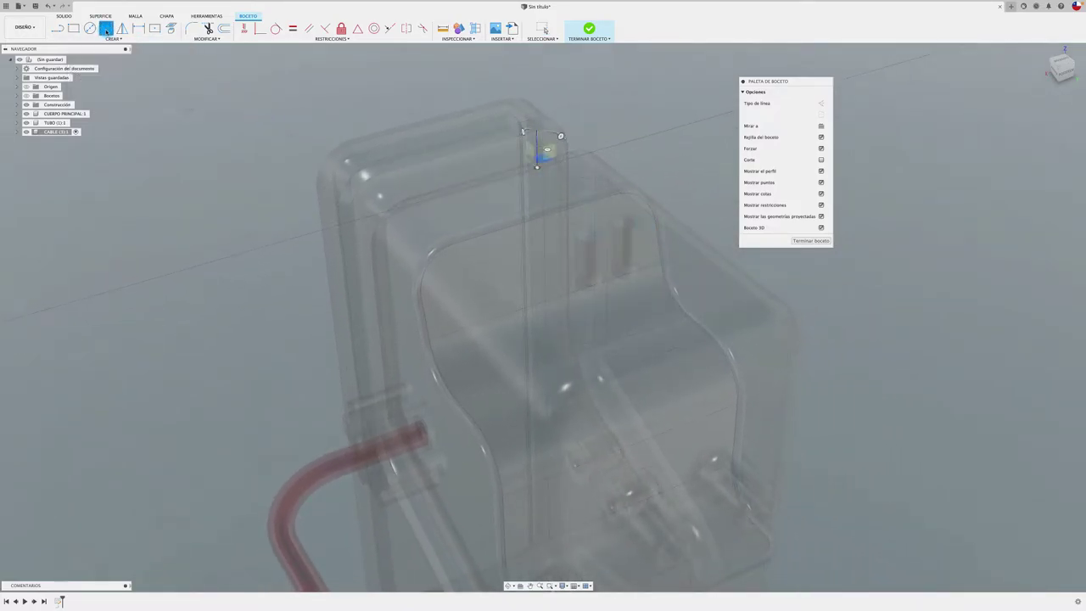
pyautogui.click(592, 236)
pyautogui.moveTo(591, 236)
pyautogui.keyDown('shift'); pyautogui.mouseDown(button='middle')
pyautogui.moveTo(652, 245)
pyautogui.moveTo(621, 342)
pyautogui.mouseUp(button='middle'); pyautogui.keyUp('shift')
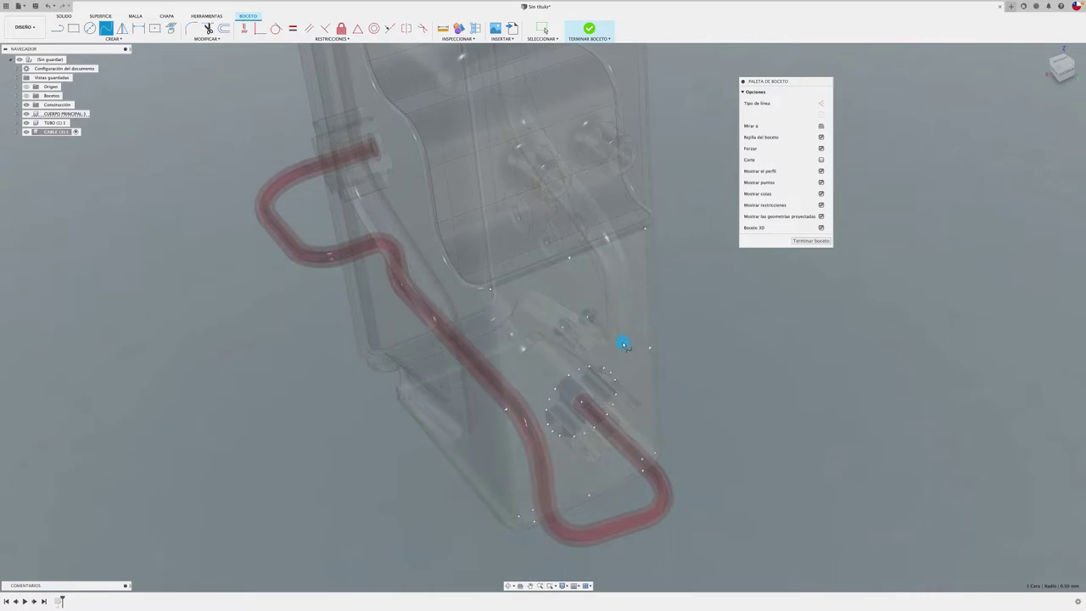
pyautogui.scroll(4, 609, 340)
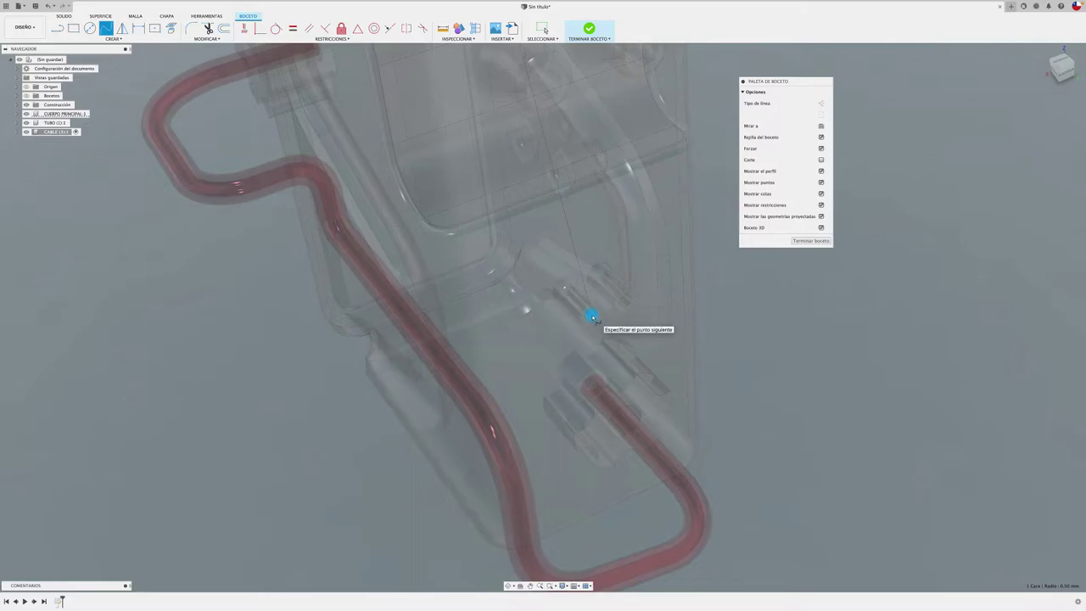
pyautogui.click(592, 316)
pyautogui.moveTo(592, 316)
pyautogui.keyDown('shift'); pyautogui.mouseDown(button='middle')
pyautogui.moveTo(691, 317)
pyautogui.moveTo(672, 328)
pyautogui.mouseUp(button='middle'); pyautogui.keyUp('shift')
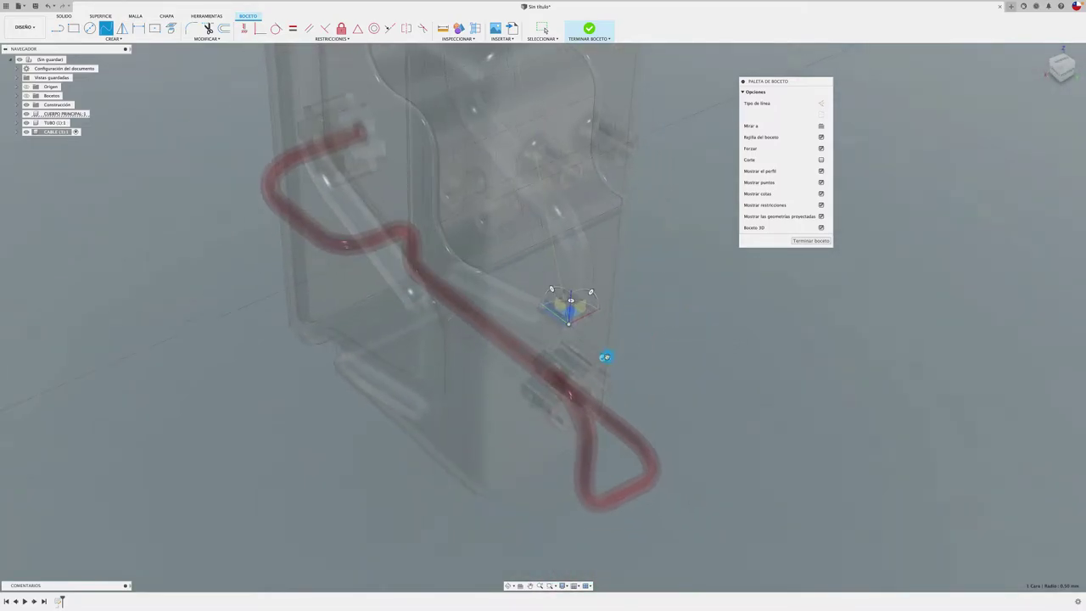
pyautogui.keyDown('shift'); pyautogui.moveTo(606, 354); pyautogui.dragTo(671, 328, button='middle'); pyautogui.keyUp('shift')
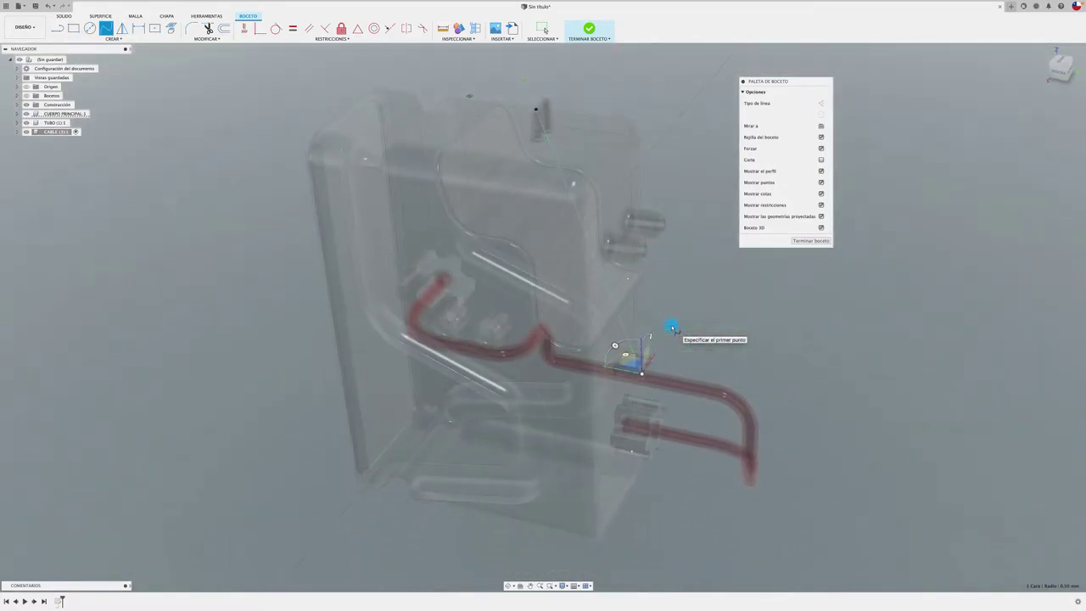
pyautogui.press('Escape')
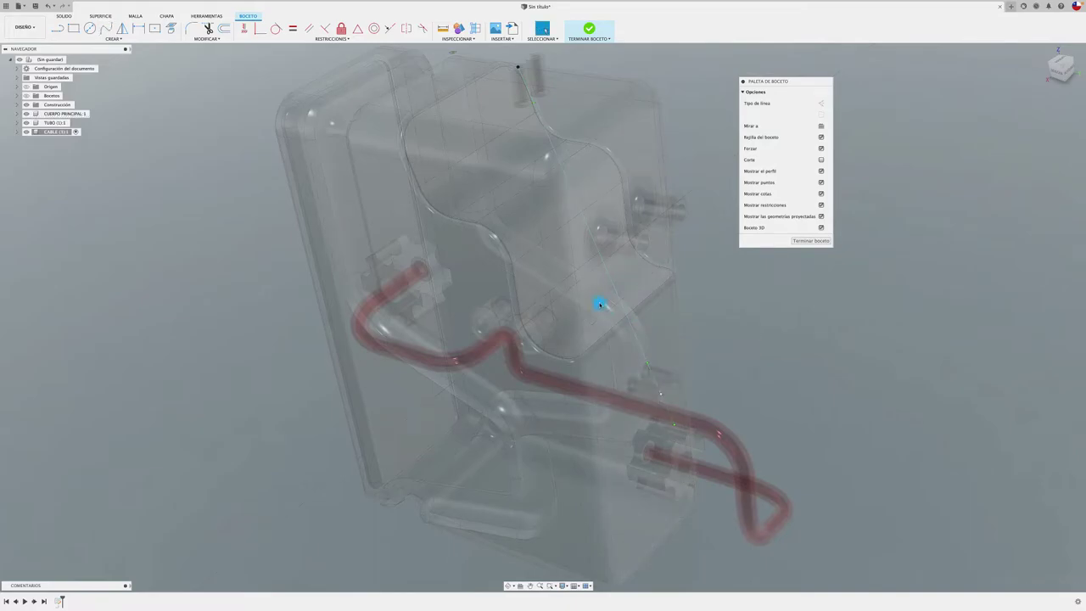
# Step: Insert extra fit points on the spline, then switch to the Right view
pyautogui.rightClick(615, 287)
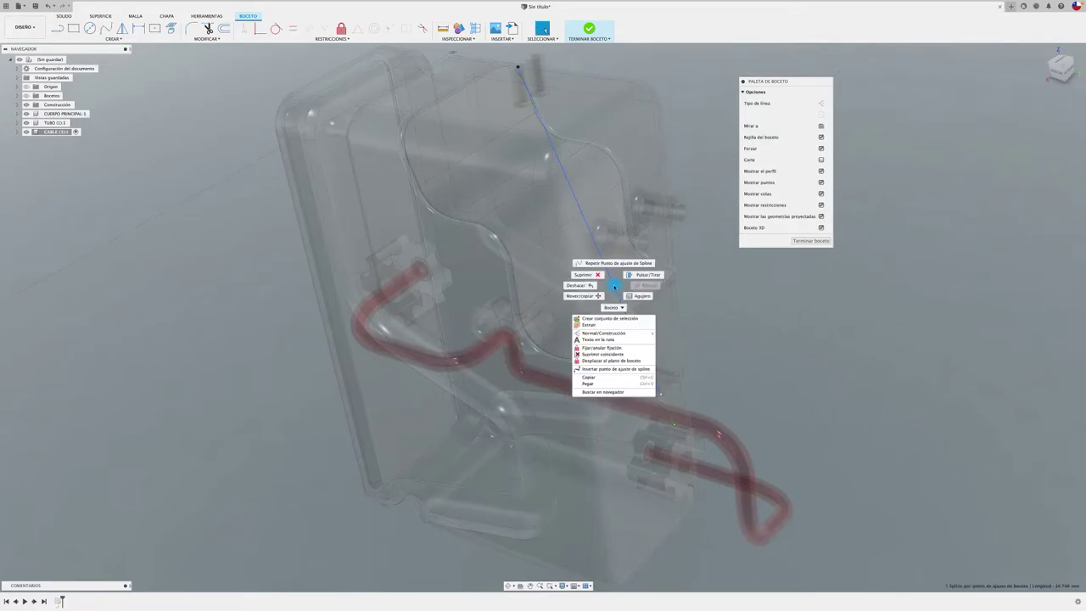
pyautogui.click(623, 371)
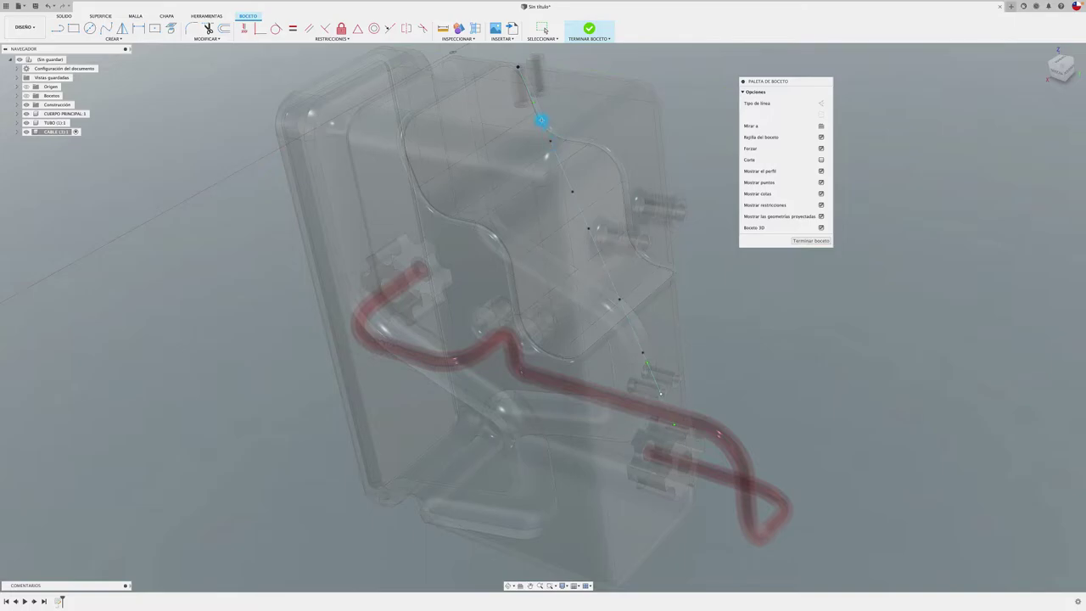
pyautogui.moveTo(564, 131)
pyautogui.keyDown('shift'); pyautogui.mouseDown(button='middle')
pyautogui.moveTo(664, 134)
pyautogui.moveTo(1051, 70)
pyautogui.mouseUp(button='middle'); pyautogui.keyUp('shift')
pyautogui.click(1061, 68)
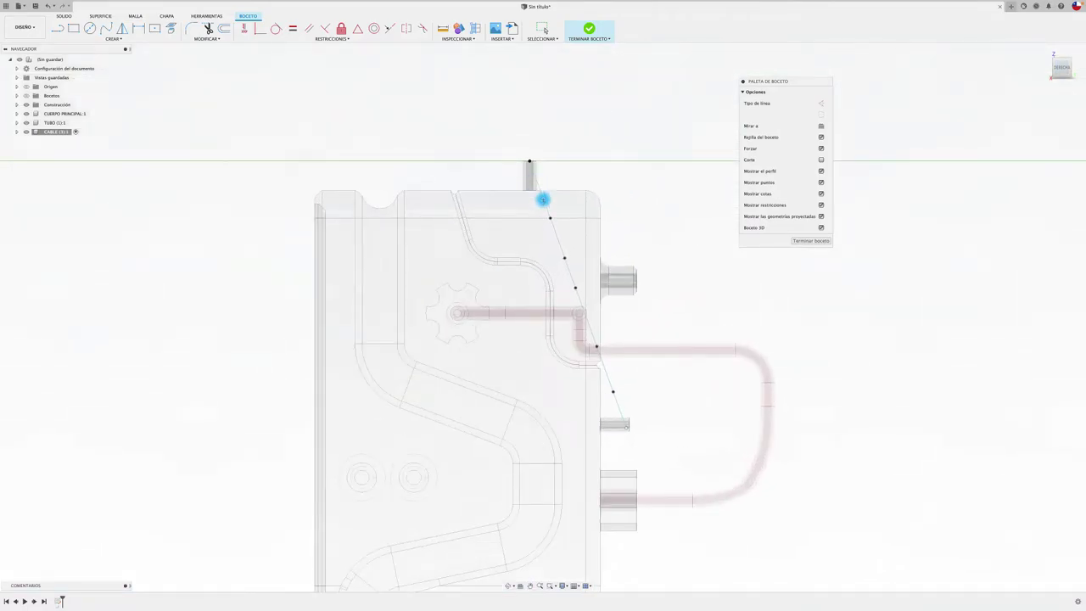
# Step: Move the spline's upper points up and right above the top stub
pyautogui.press('Escape')
pyautogui.click(545, 204)
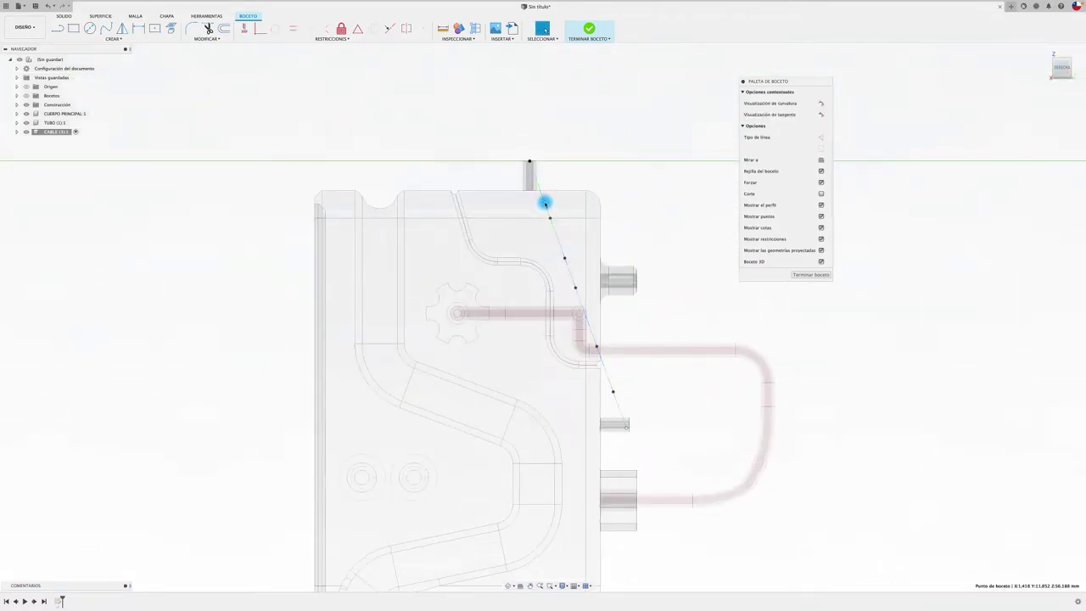
pyautogui.press('m')
pyautogui.moveTo(535, 194); pyautogui.dragTo(525, 119)
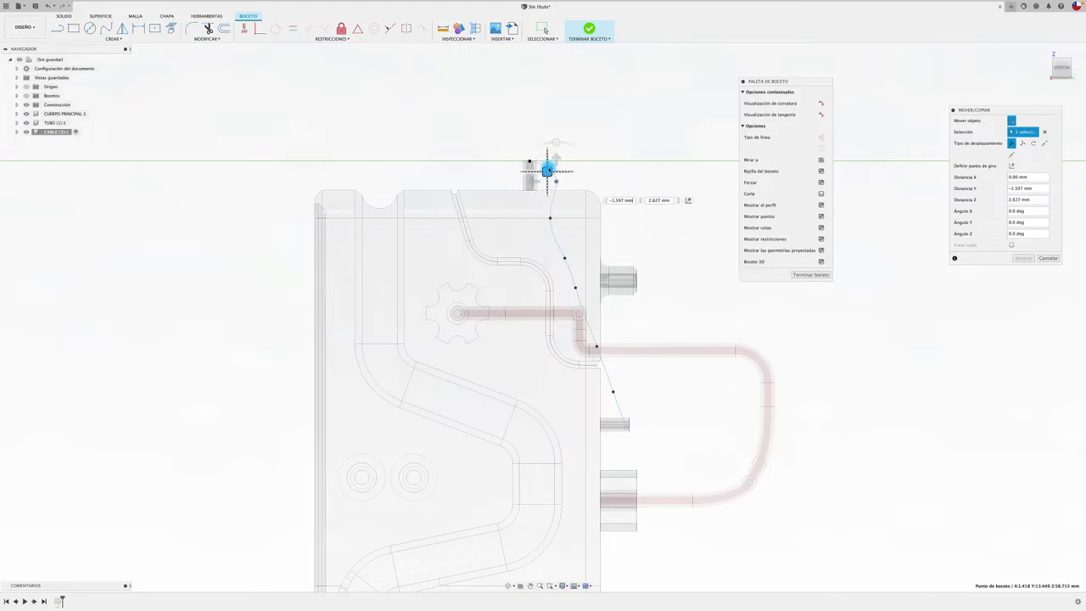
pyautogui.click(551, 210)
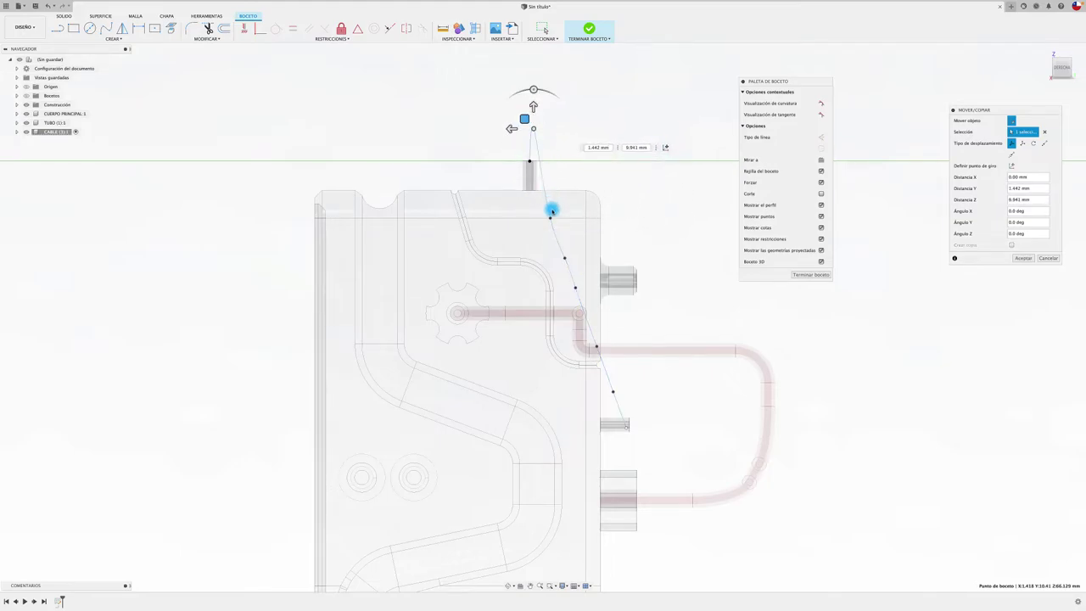
pyautogui.moveTo(543, 210)
pyautogui.mouseDown()
pyautogui.moveTo(577, 170)
pyautogui.moveTo(616, 165)
pyautogui.moveTo(603, 187)
pyautogui.mouseUp()
pyautogui.click(534, 128)
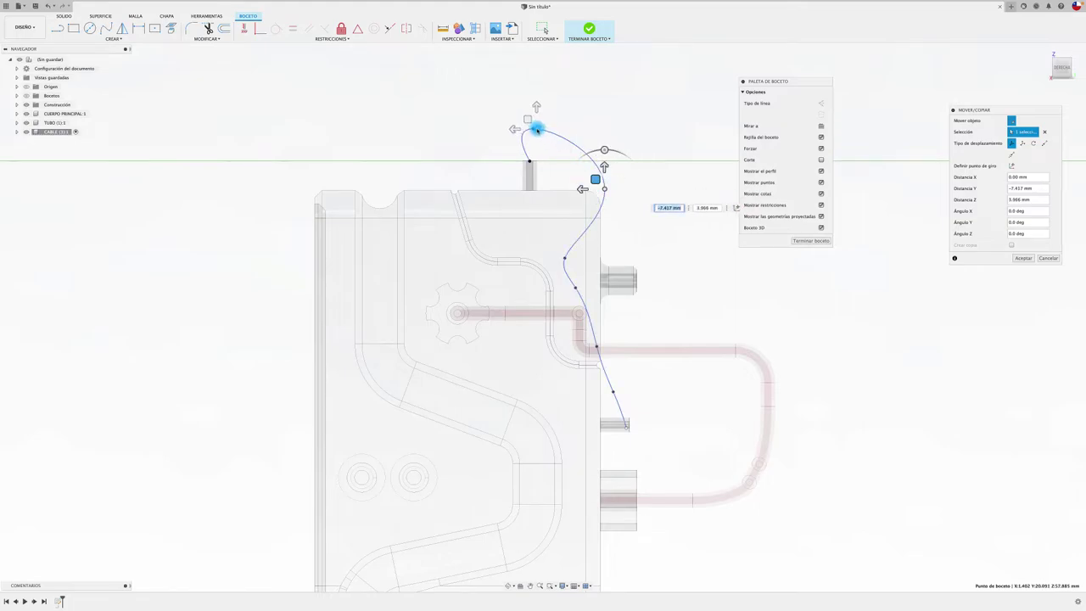
pyautogui.moveTo(535, 128); pyautogui.dragTo(555, 126)
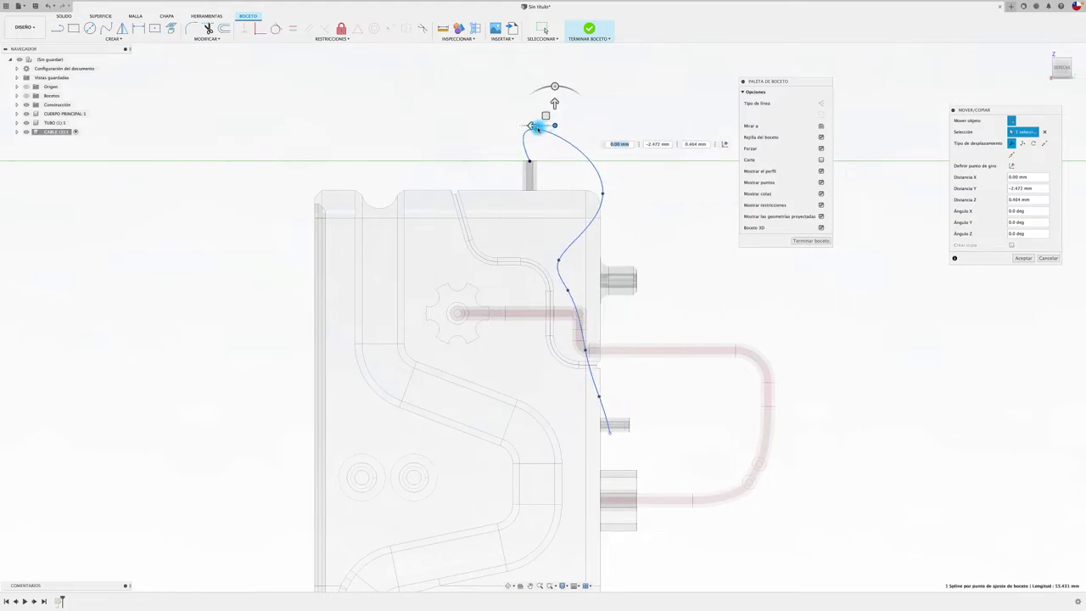
pyautogui.moveTo(537, 128)
pyautogui.mouseDown()
pyautogui.moveTo(536, 114)
pyautogui.moveTo(550, 111)
pyautogui.moveTo(548, 82)
pyautogui.mouseUp()
# Step: Shift the middle and lower spline points right beside the red tube and raise the upper point
pyautogui.click(557, 260)
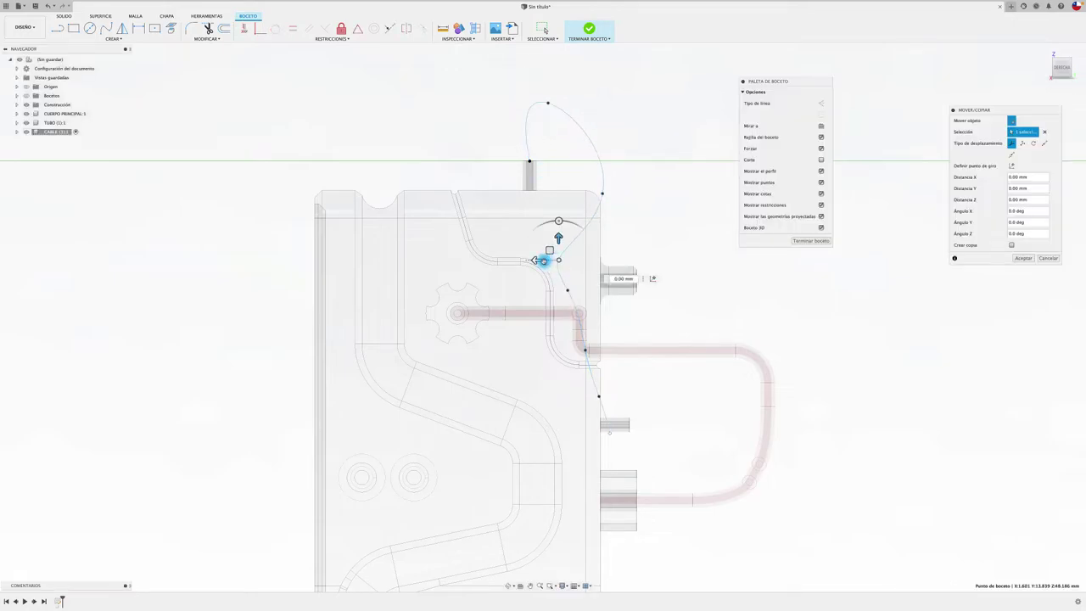
pyautogui.moveTo(542, 261); pyautogui.dragTo(618, 260)
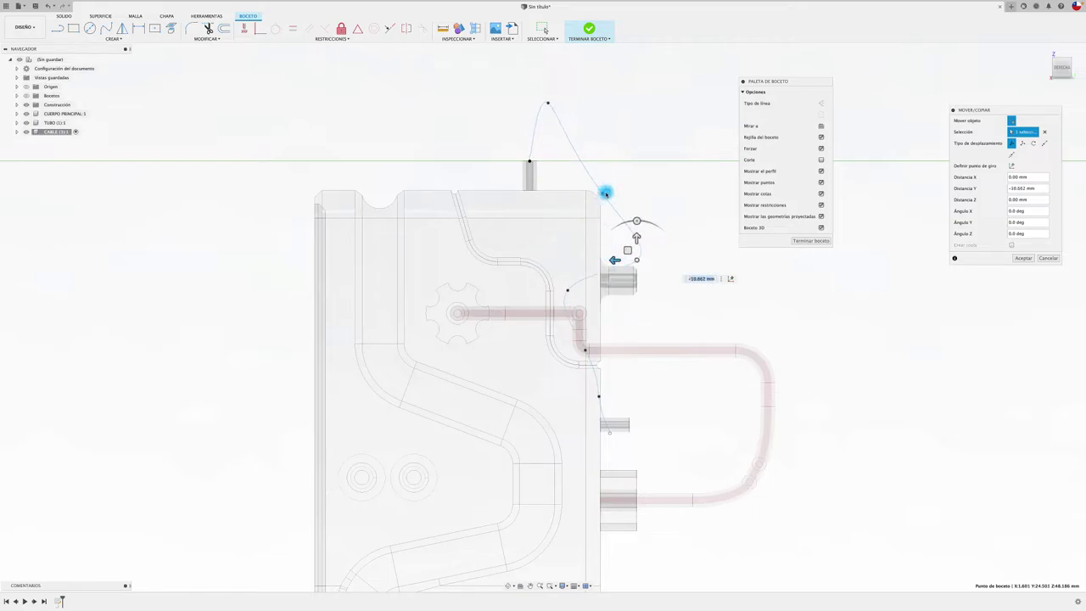
pyautogui.click(601, 195)
pyautogui.moveTo(594, 182); pyautogui.dragTo(618, 169)
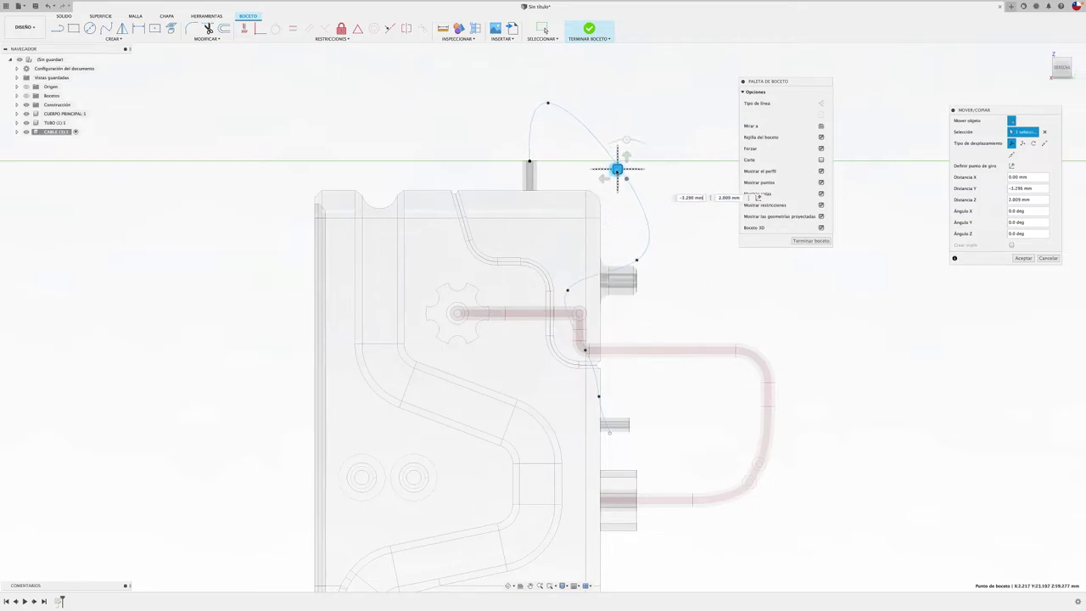
pyautogui.click(567, 291)
pyautogui.moveTo(557, 284); pyautogui.dragTo(681, 285)
pyautogui.click(602, 344)
pyautogui.moveTo(586, 351)
pyautogui.mouseDown()
pyautogui.moveTo(565, 347)
pyautogui.moveTo(676, 356)
pyautogui.mouseUp()
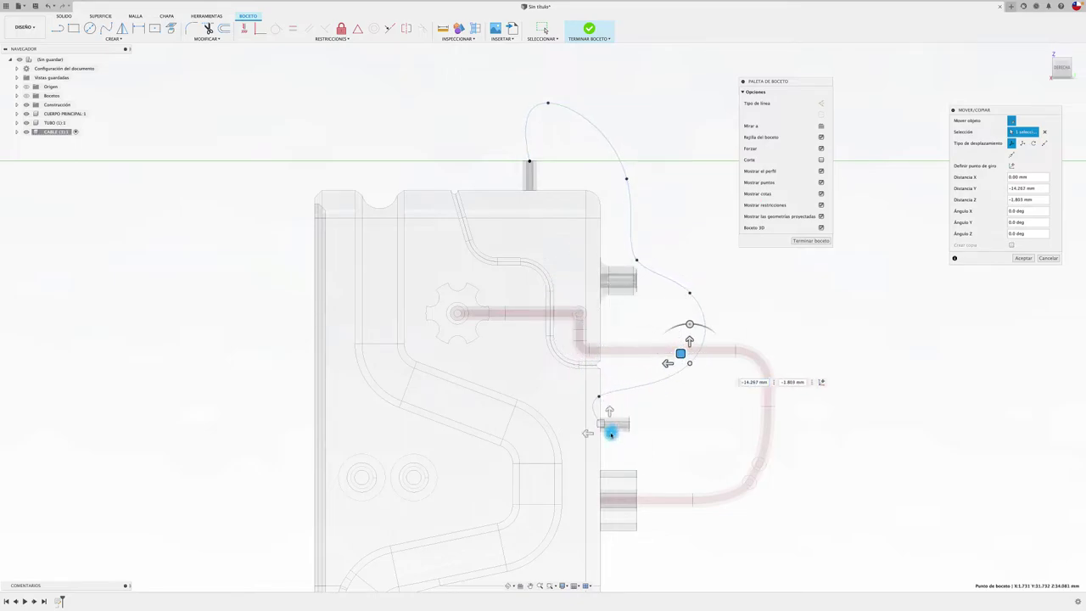
pyautogui.moveTo(611, 433)
pyautogui.mouseDown()
pyautogui.moveTo(594, 424)
pyautogui.moveTo(689, 401)
pyautogui.mouseUp()
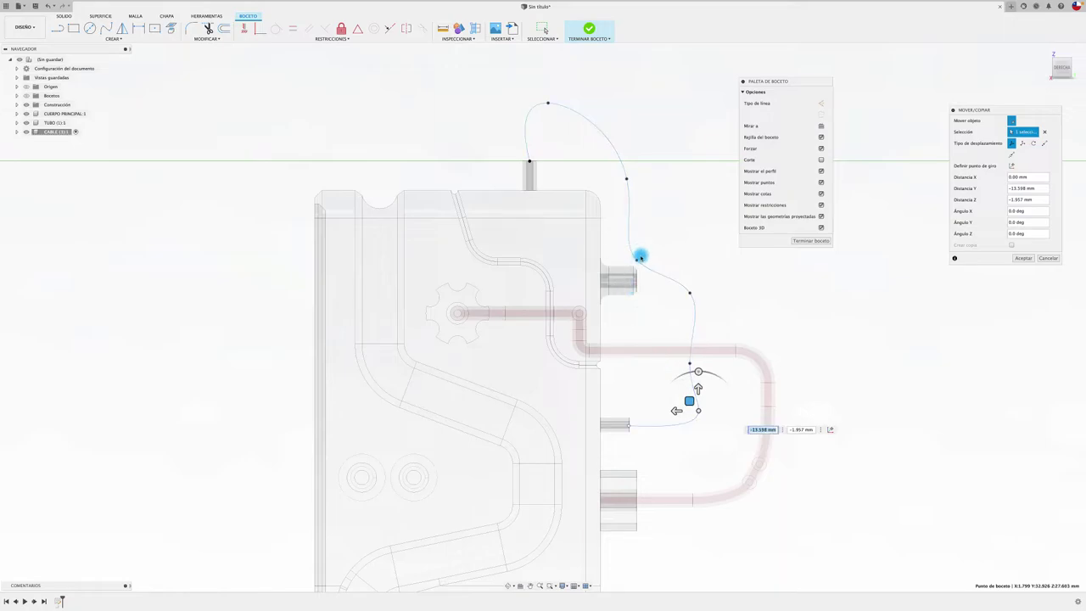
pyautogui.moveTo(635, 261)
pyautogui.mouseDown()
pyautogui.moveTo(670, 219)
pyautogui.moveTo(639, 231)
pyautogui.moveTo(623, 222)
pyautogui.mouseUp()
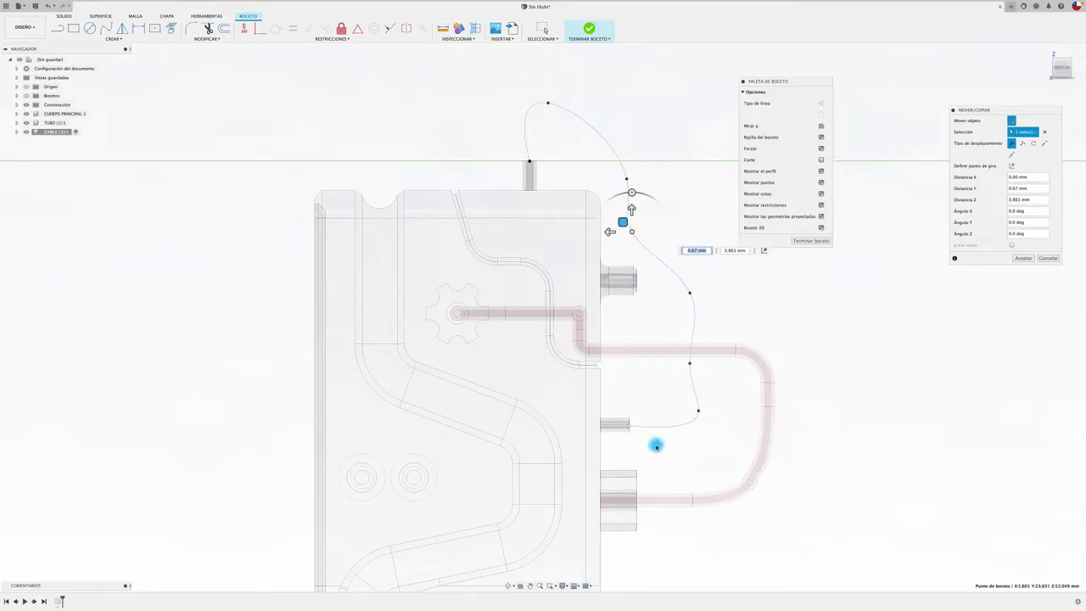
pyautogui.click(629, 426)
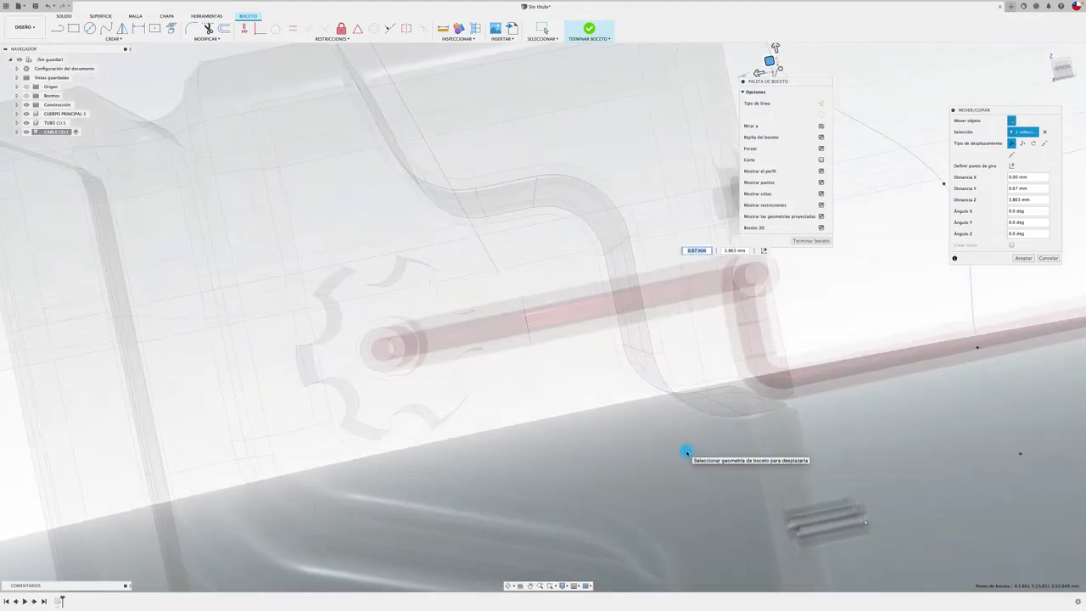
pyautogui.keyDown('shift'); pyautogui.moveTo(686, 450); pyautogui.dragTo(687, 452, button='middle'); pyautogui.keyUp('shift')
# Step: In back view, drag the CABLE spline point near the ports by −4.495 mm X and 3.078 mm Z, then commit
pyautogui.click(1011, 197)
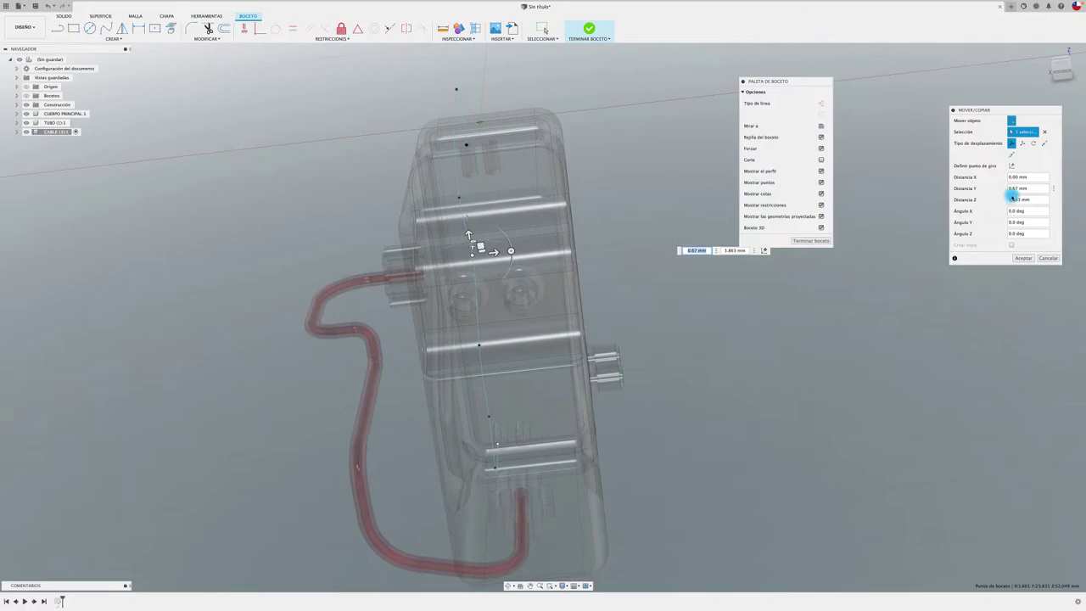
pyautogui.click(1066, 73)
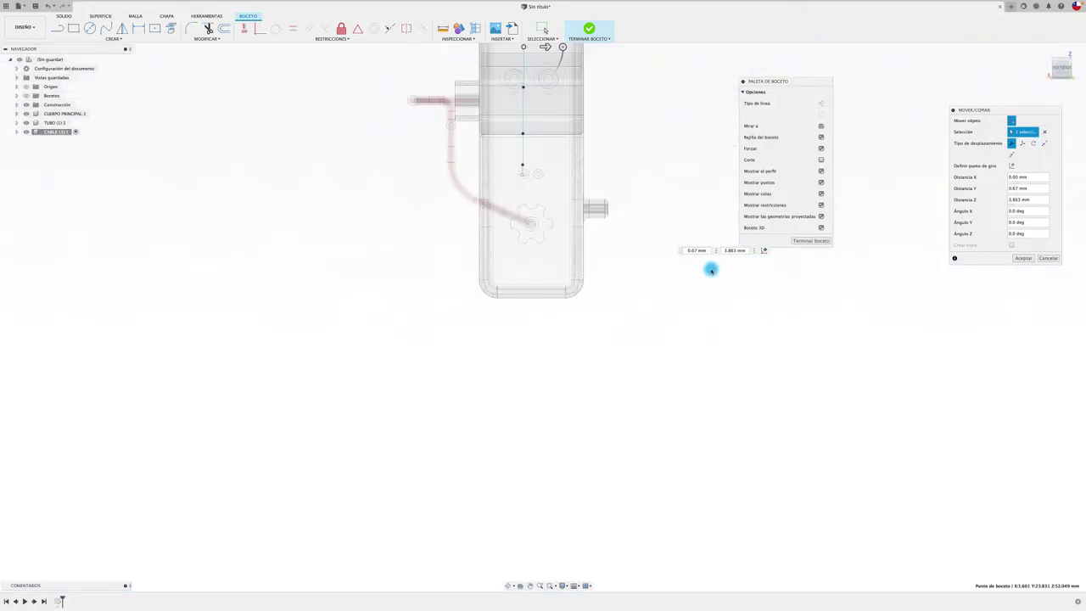
pyautogui.scroll(5, 533, 161)
pyautogui.scroll(2, 521, 169)
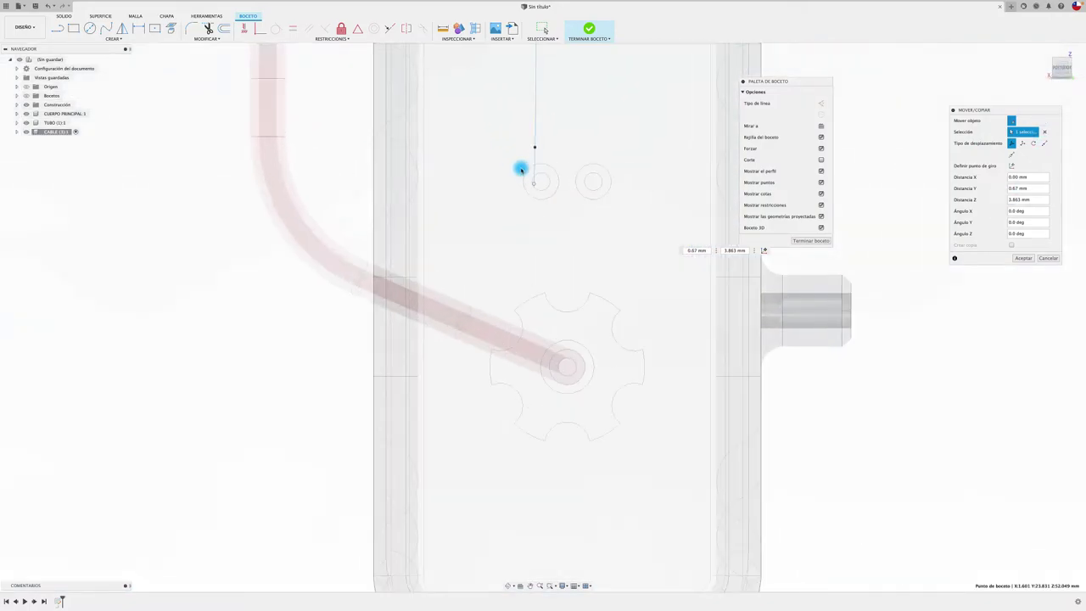
pyautogui.click(544, 176)
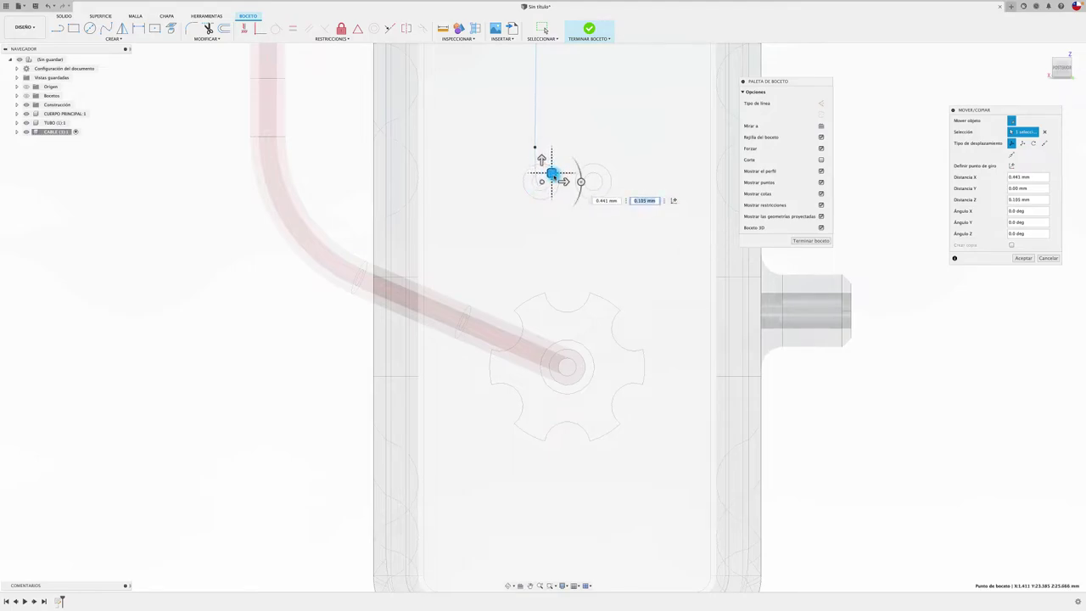
pyautogui.keyDown('shift'); pyautogui.moveTo(553, 173); pyautogui.dragTo(575, 218, button='middle'); pyautogui.keyUp('shift')
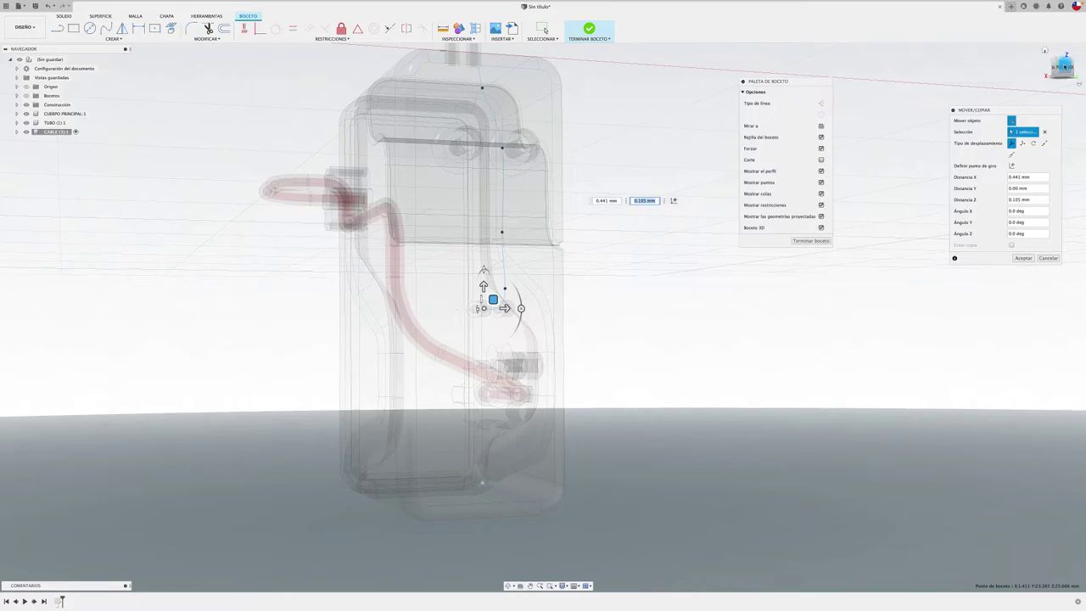
pyautogui.click(1064, 66)
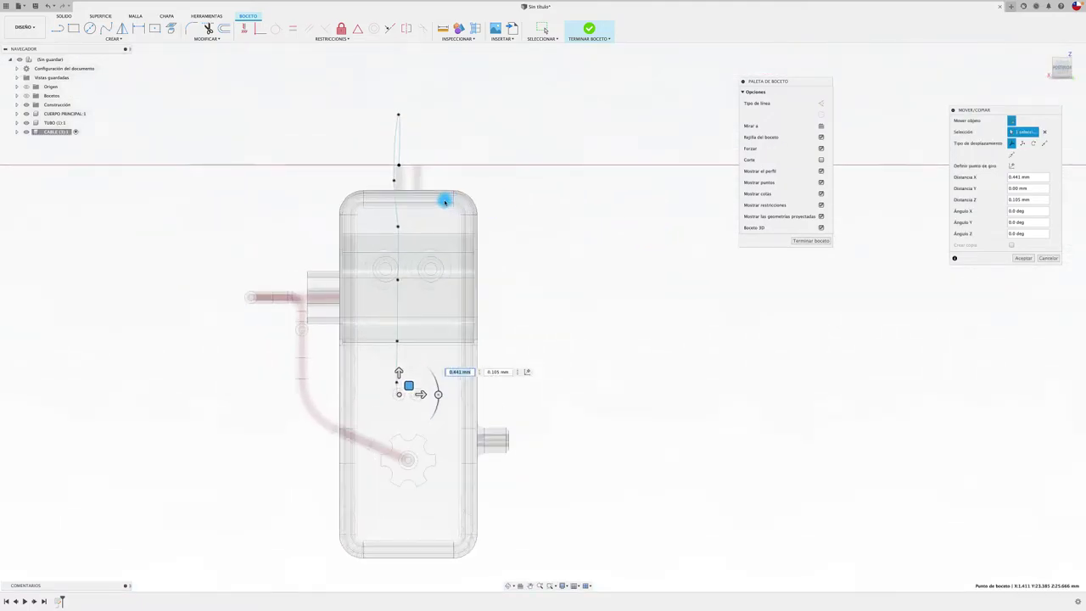
pyautogui.moveTo(399, 280); pyautogui.dragTo(429, 279)
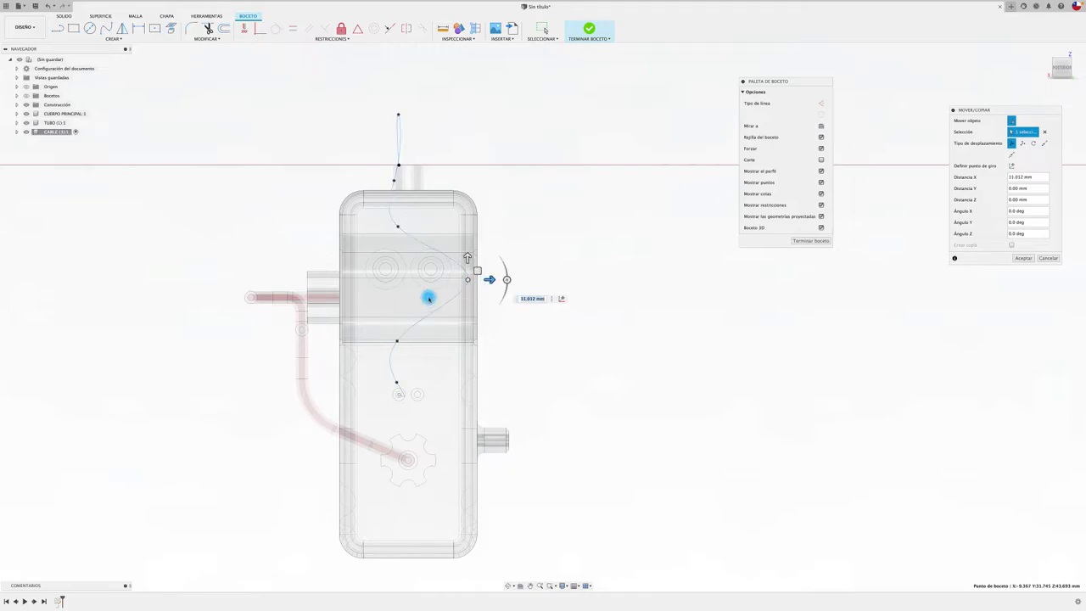
pyautogui.moveTo(397, 227)
pyautogui.mouseDown()
pyautogui.moveTo(349, 208)
pyautogui.moveTo(376, 199)
pyautogui.mouseUp()
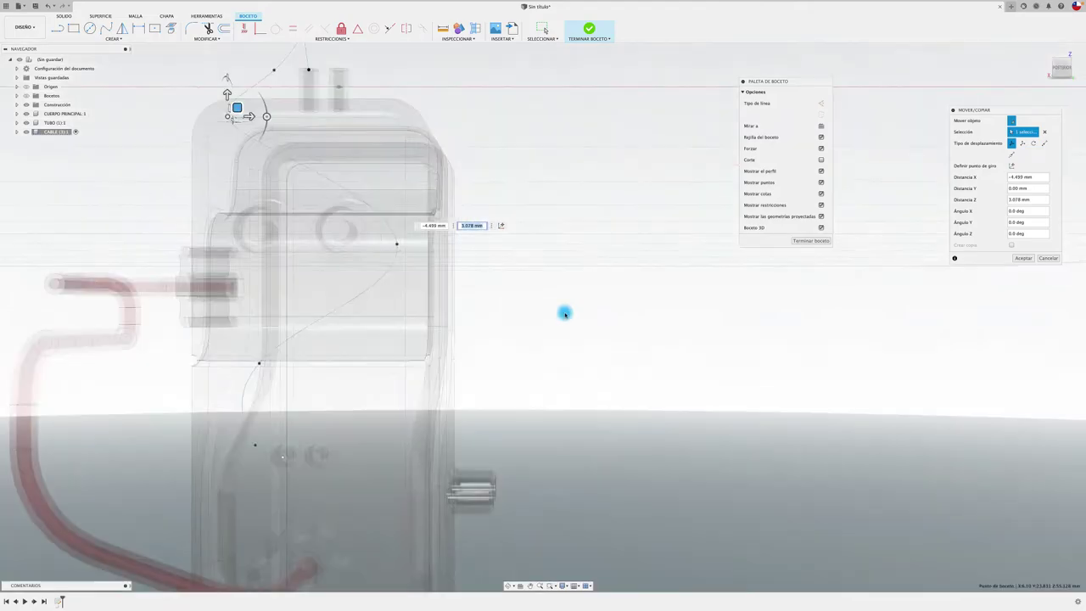
pyautogui.keyDown('shift'); pyautogui.moveTo(376, 199); pyautogui.dragTo(571, 321, button='middle'); pyautogui.keyUp('shift')
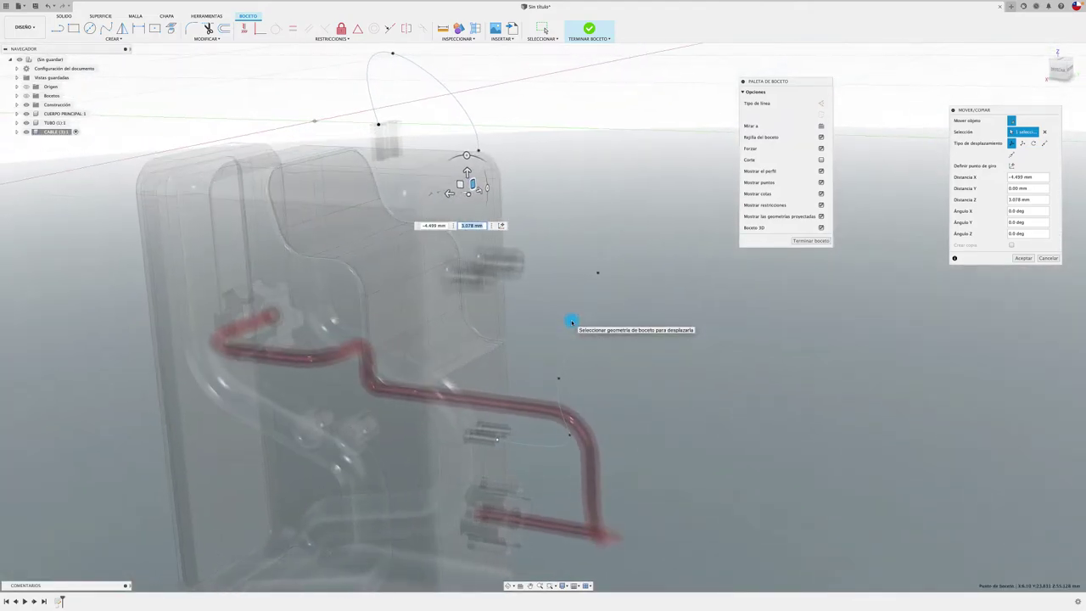
pyautogui.moveTo(571, 321)
pyautogui.keyDown('shift'); pyautogui.mouseDown(button='middle')
pyautogui.moveTo(674, 362)
pyautogui.moveTo(665, 322)
pyautogui.moveTo(404, 296)
pyautogui.moveTo(391, 279)
pyautogui.mouseUp(button='middle'); pyautogui.keyUp('shift')
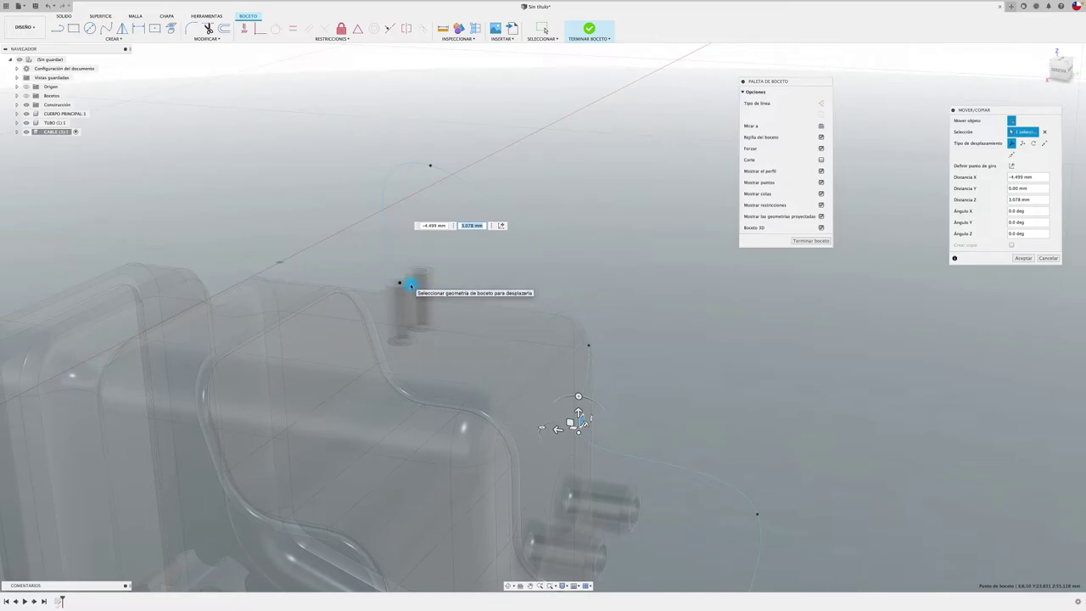
pyautogui.click(244, 28)
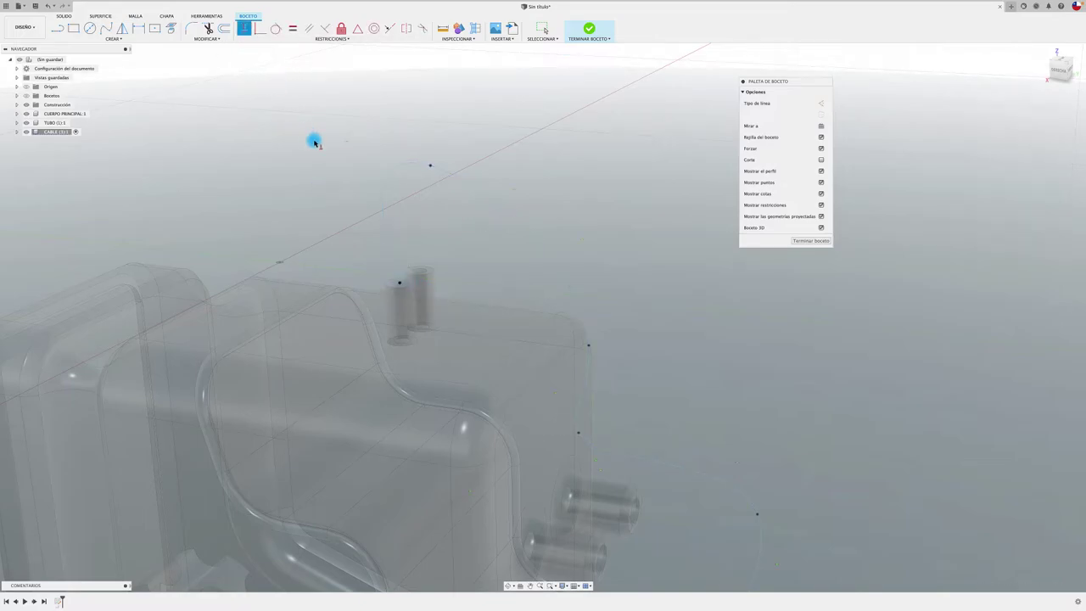
# Step: Attach the path end to the middle port and finish the CABLE sketch
pyautogui.scroll(3, 315, 211)
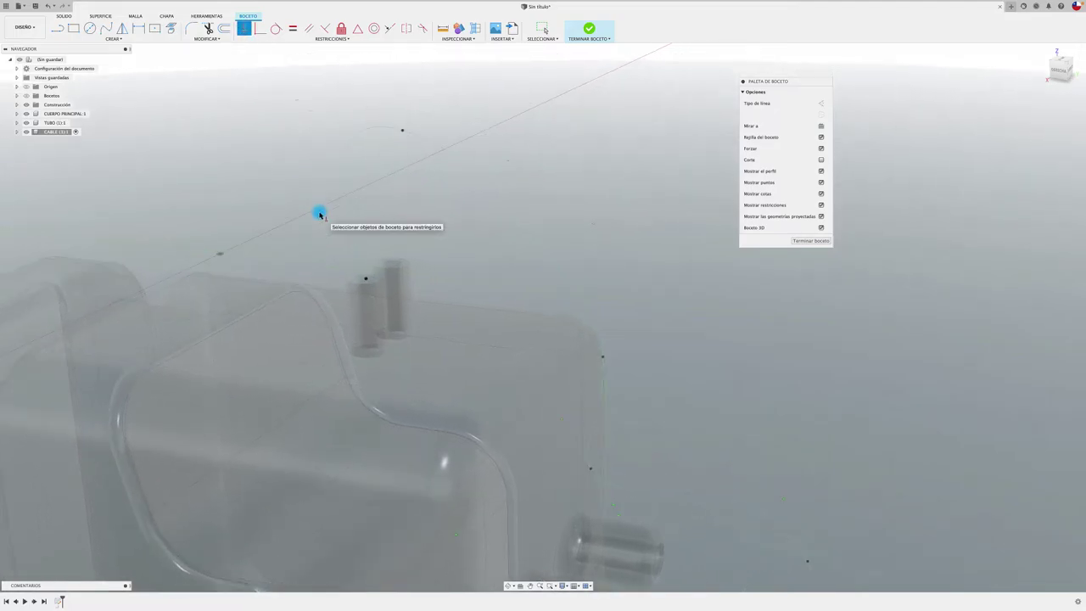
pyautogui.scroll(2, 315, 211)
pyautogui.scroll(2, 321, 217)
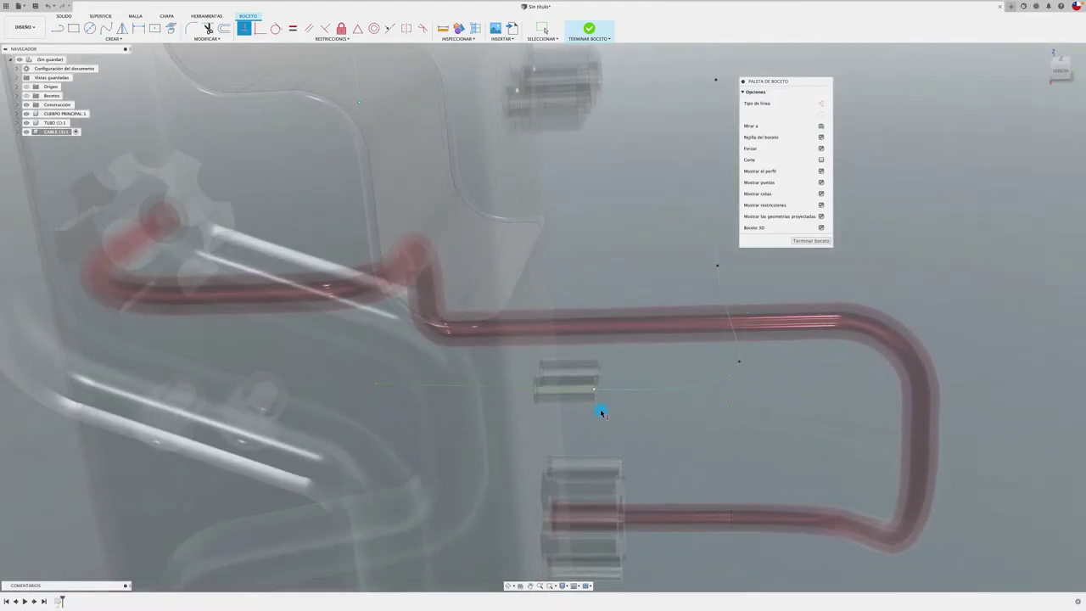
pyautogui.click(687, 395)
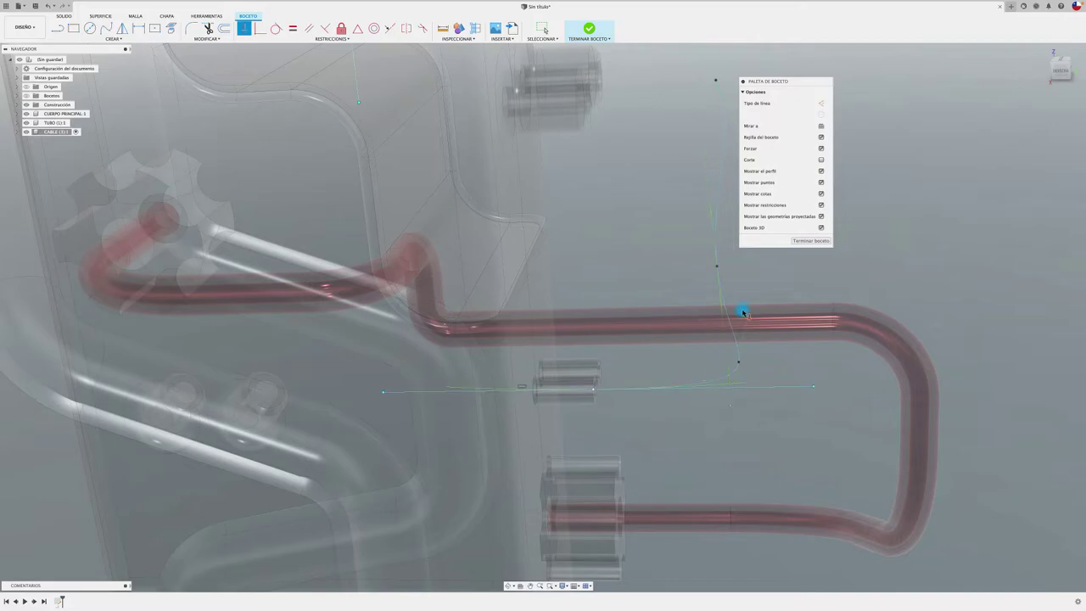
pyautogui.click(803, 242)
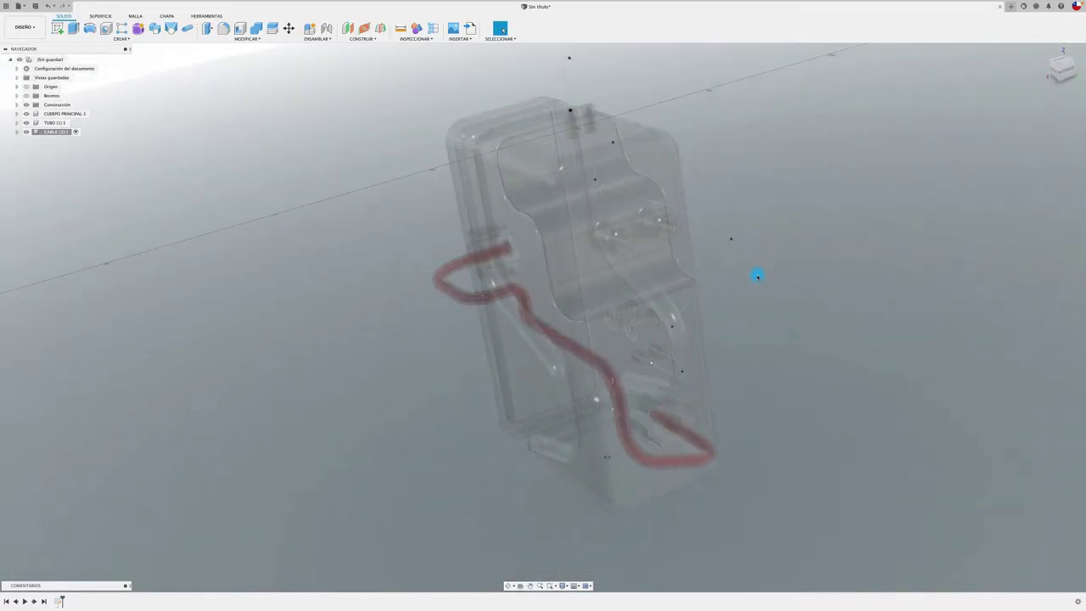
# Step: Start a Sweep for the new cable, set to a single path and a new body
pyautogui.moveTo(756, 274)
pyautogui.keyDown('shift'); pyautogui.mouseDown(button='middle')
pyautogui.moveTo(434, 307)
pyautogui.moveTo(351, 287)
pyautogui.moveTo(315, 245)
pyautogui.mouseUp(button='middle'); pyautogui.keyUp('shift')
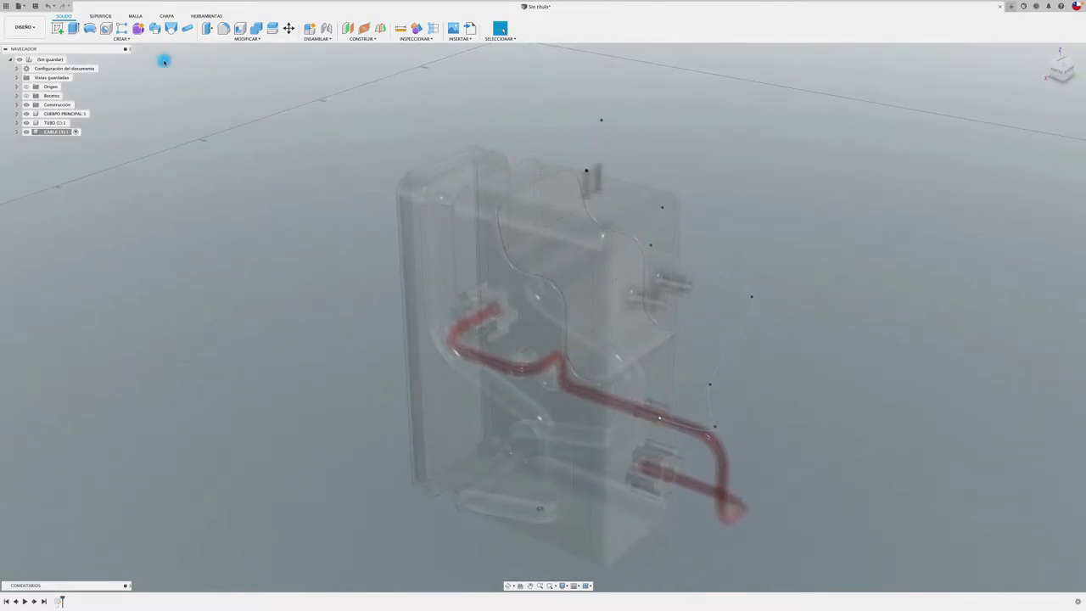
pyautogui.click(155, 29)
pyautogui.scroll(3, 611, 165)
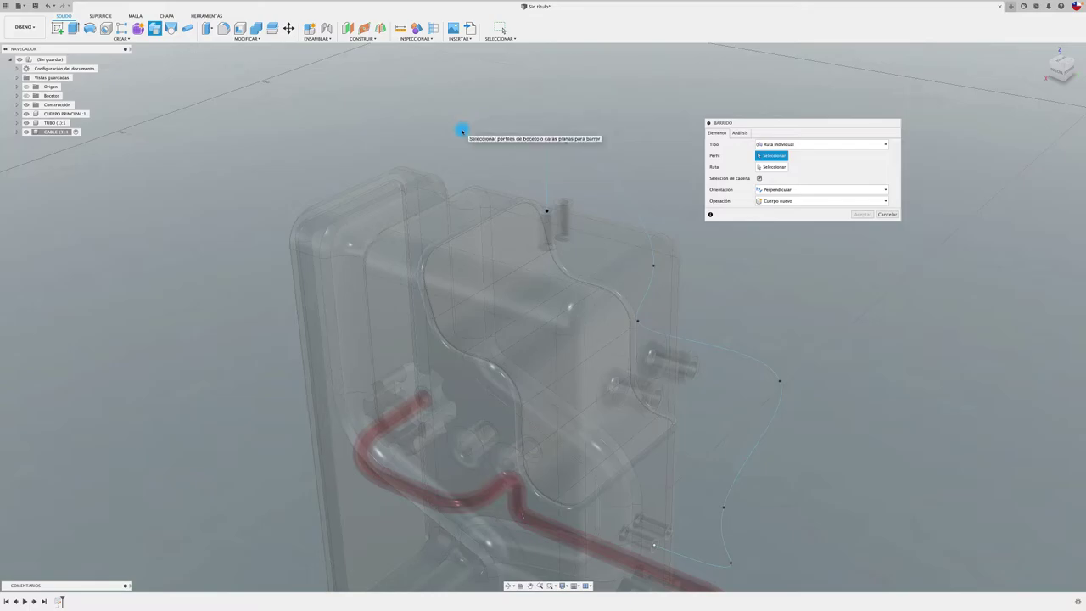
# Step: Use the pin-top circle as the sweep profile and the CABLE spline as the path
pyautogui.scroll(5, 575, 192)
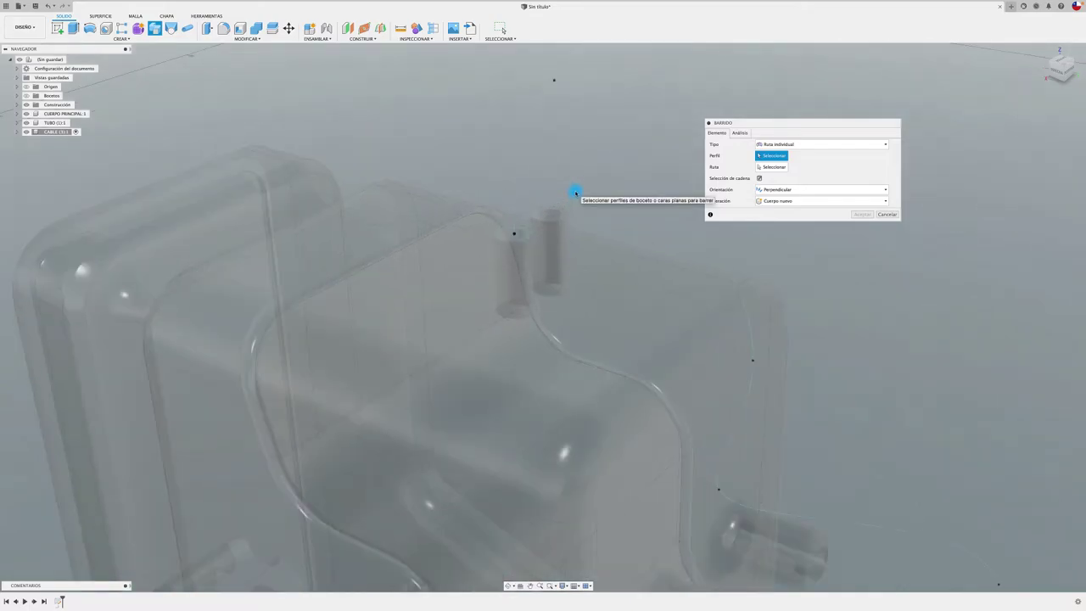
pyautogui.scroll(4, 576, 192)
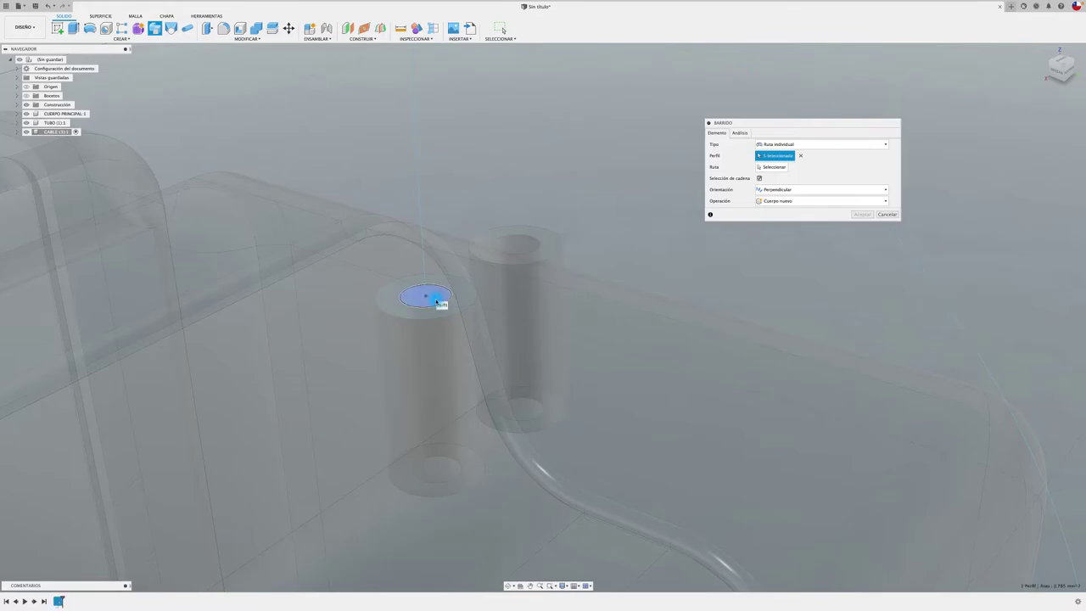
pyautogui.scroll(-3, 535, 271)
pyautogui.click(796, 195)
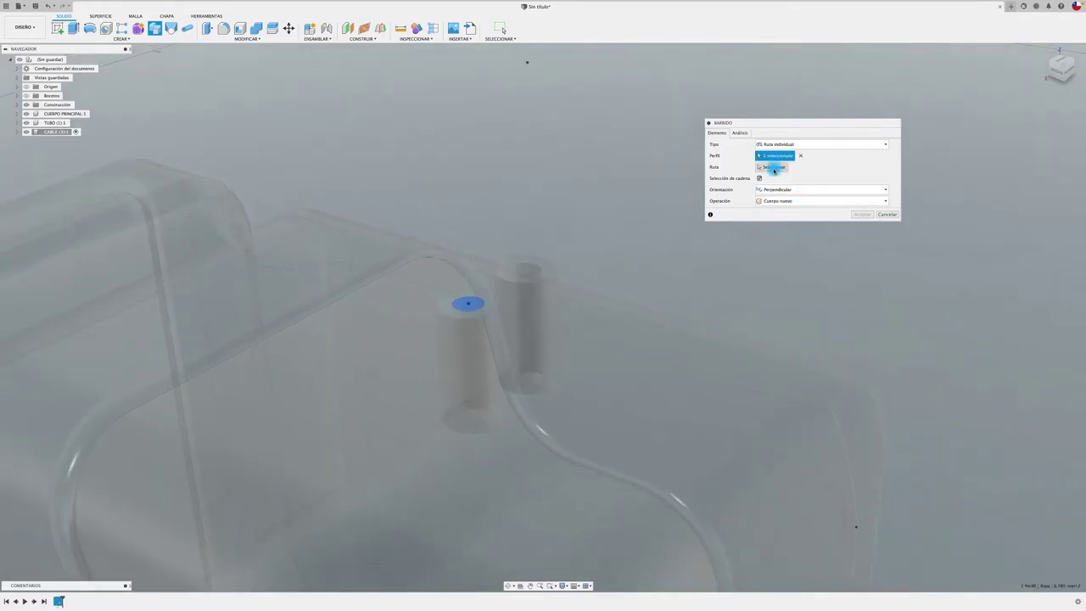
pyautogui.click(463, 165)
pyautogui.scroll(-5, 463, 164)
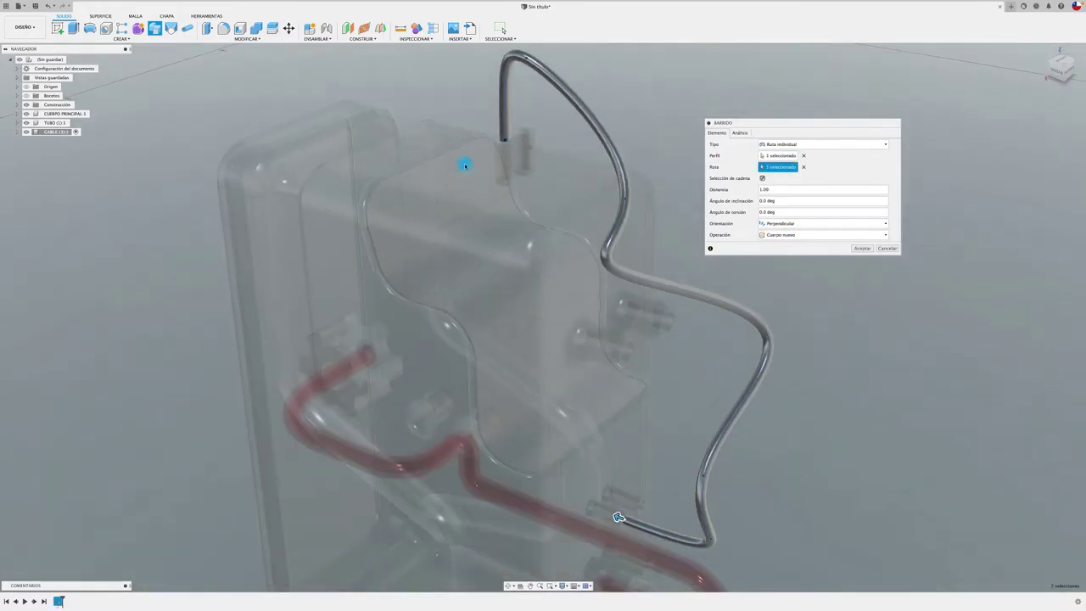
pyautogui.scroll(-2, 465, 164)
pyautogui.keyDown('shift'); pyautogui.moveTo(465, 164); pyautogui.dragTo(465, 164, button='middle'); pyautogui.keyUp('shift')
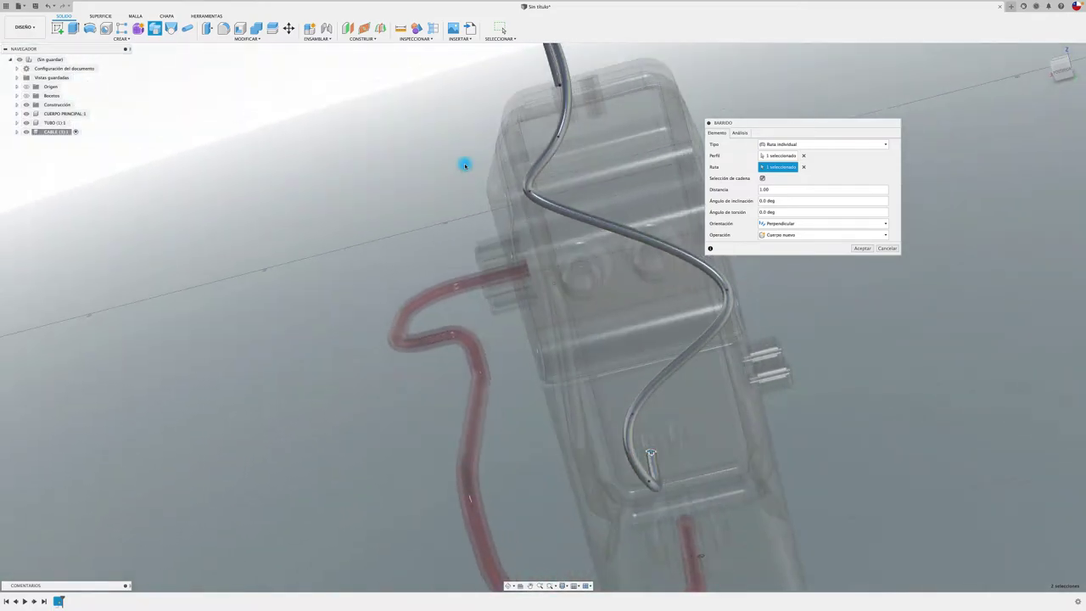
# Step: Confirm the sweep to create the cable, then activate the root component to show everything opaque
pyautogui.click(770, 215)
pyautogui.click(858, 249)
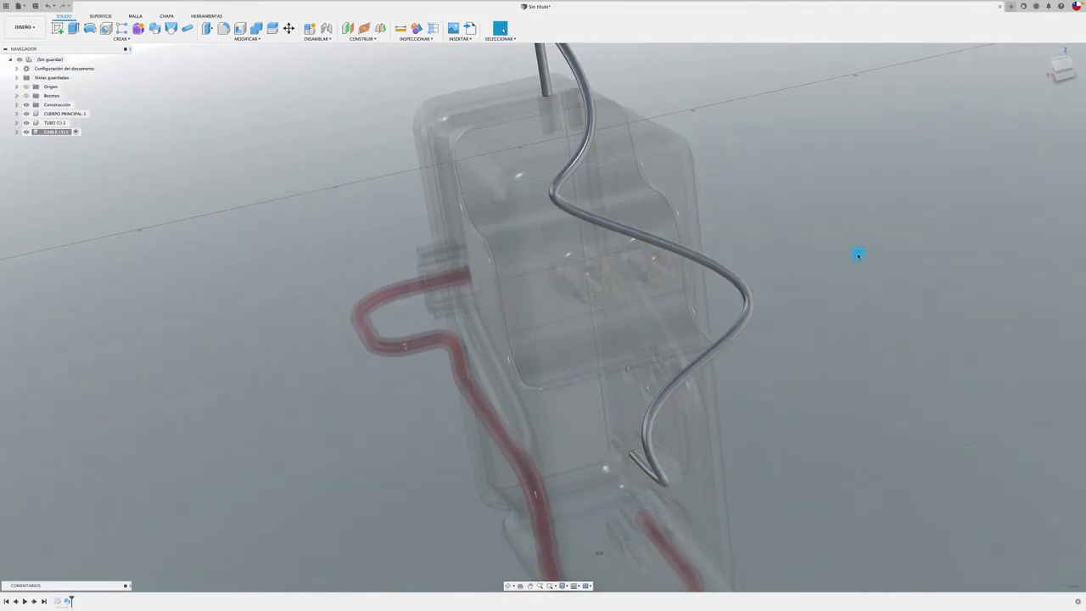
pyautogui.keyDown('shift'); pyautogui.moveTo(859, 255); pyautogui.dragTo(829, 245, button='middle'); pyautogui.keyUp('shift')
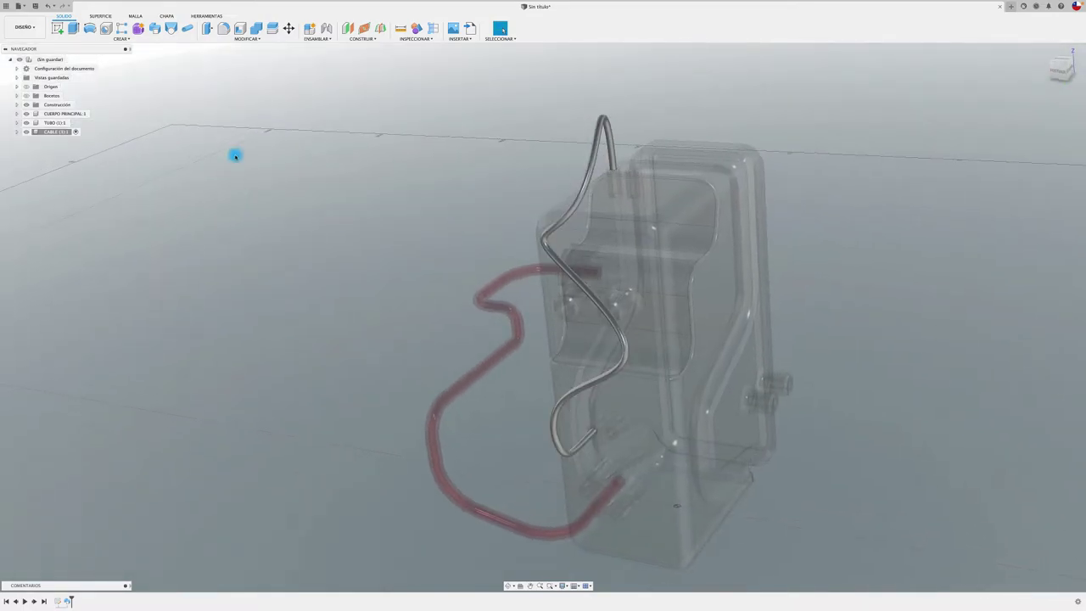
pyautogui.click(71, 59)
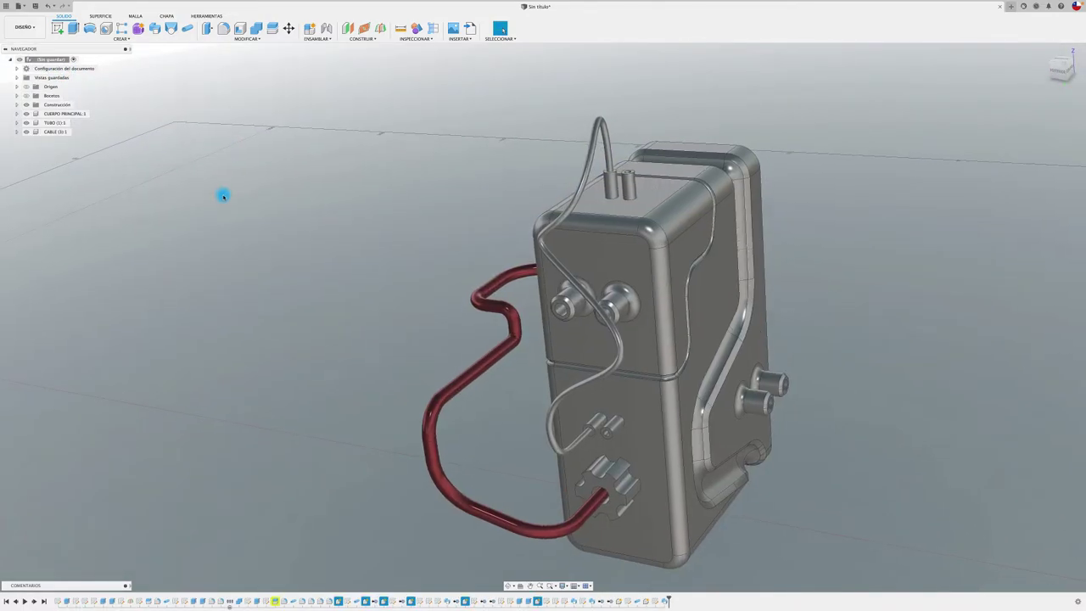
# Step: Apply the Aluminio – Anodizado rugoso (azul) appearance to the second cable
pyautogui.keyDown('shift'); pyautogui.moveTo(222, 196); pyautogui.dragTo(222, 196, button='middle'); pyautogui.keyUp('shift')
pyautogui.press('a')
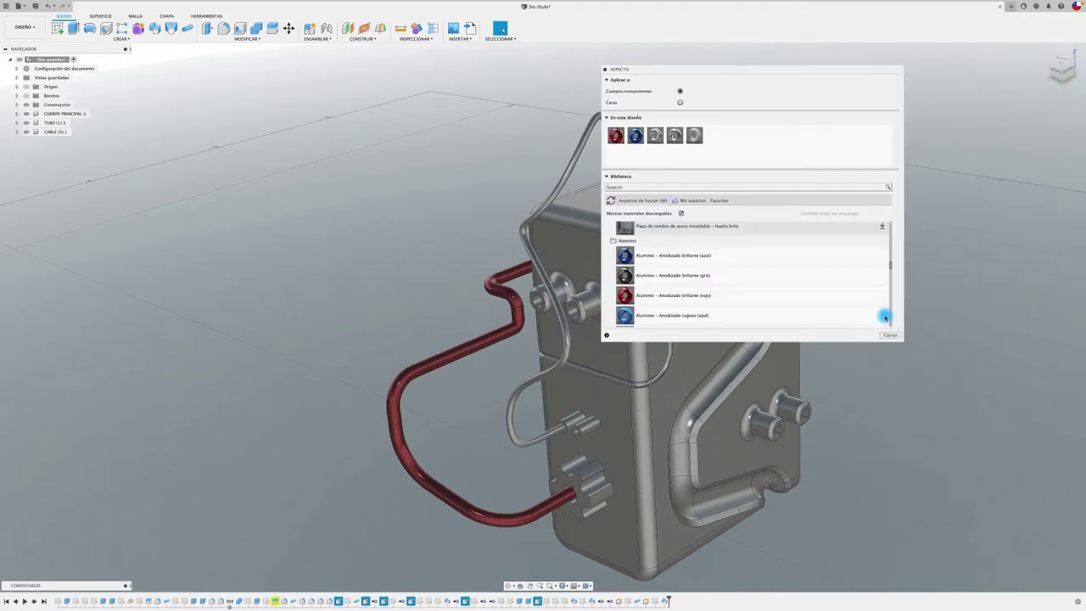
pyautogui.scroll(-3, 637, 289)
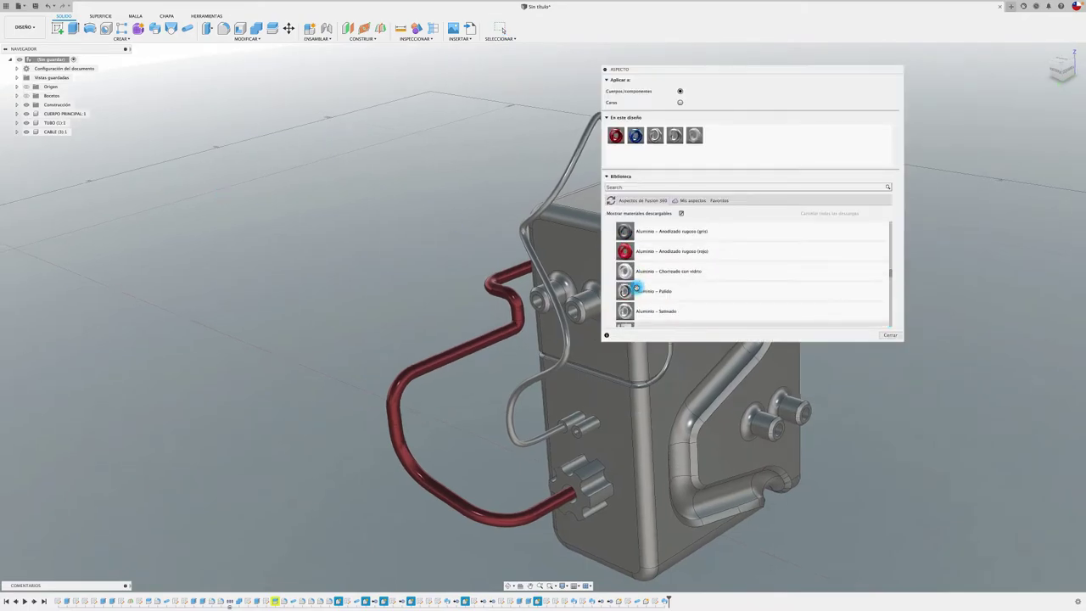
pyautogui.scroll(3, 637, 289)
pyautogui.moveTo(625, 263); pyautogui.dragTo(521, 223)
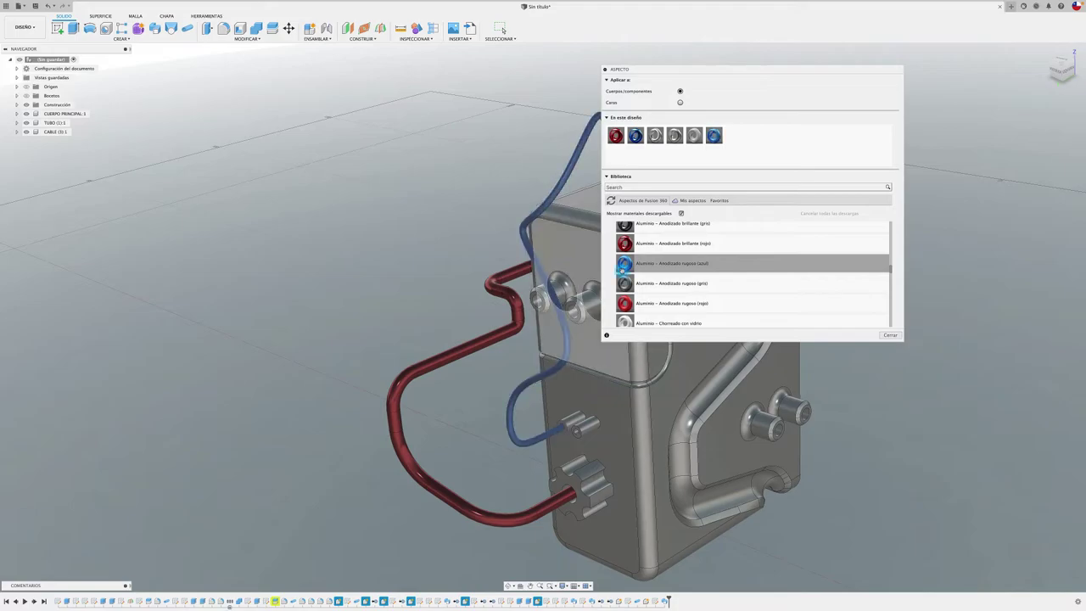
# Step: Begin a new internal component named CABLE 2
pyautogui.click(889, 336)
pyautogui.moveTo(912, 348)
pyautogui.keyDown('shift'); pyautogui.mouseDown(button='middle')
pyautogui.moveTo(313, 206)
pyautogui.moveTo(305, 296)
pyautogui.moveTo(254, 204)
pyautogui.mouseUp(button='middle'); pyautogui.keyUp('shift')
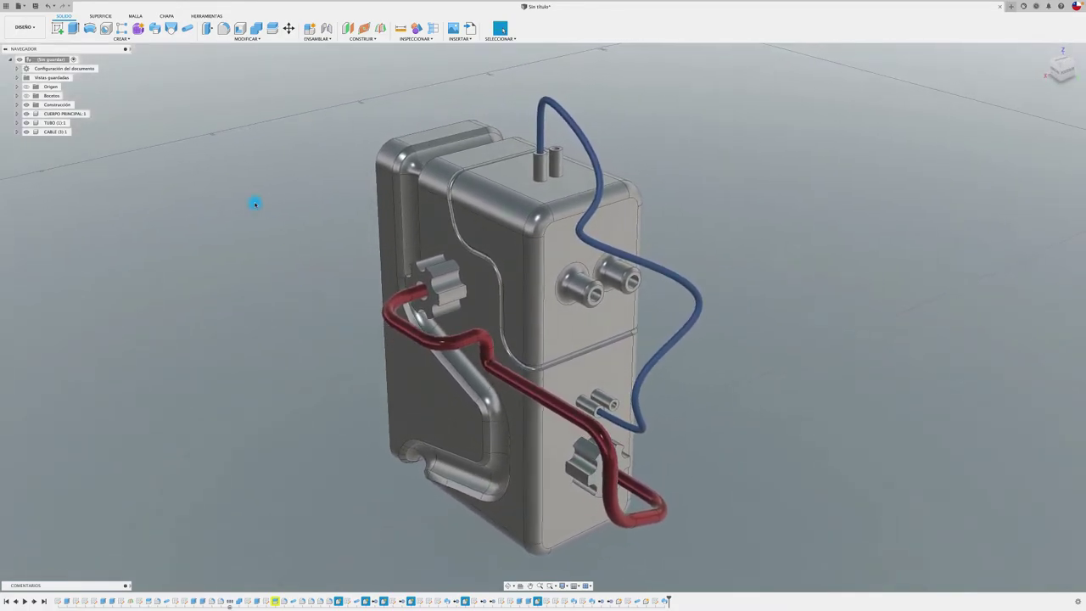
pyautogui.click(319, 32)
pyautogui.write('CABLE 2')
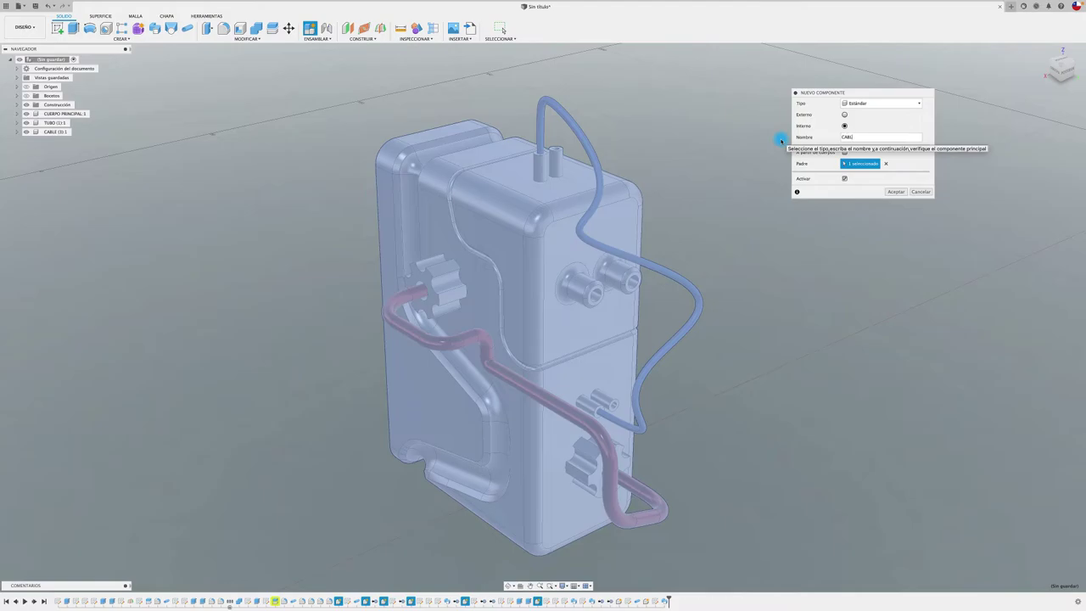
# Step: Create the CABLE 2 component and start a sketch on the port face
pyautogui.click(897, 193)
pyautogui.click(57, 28)
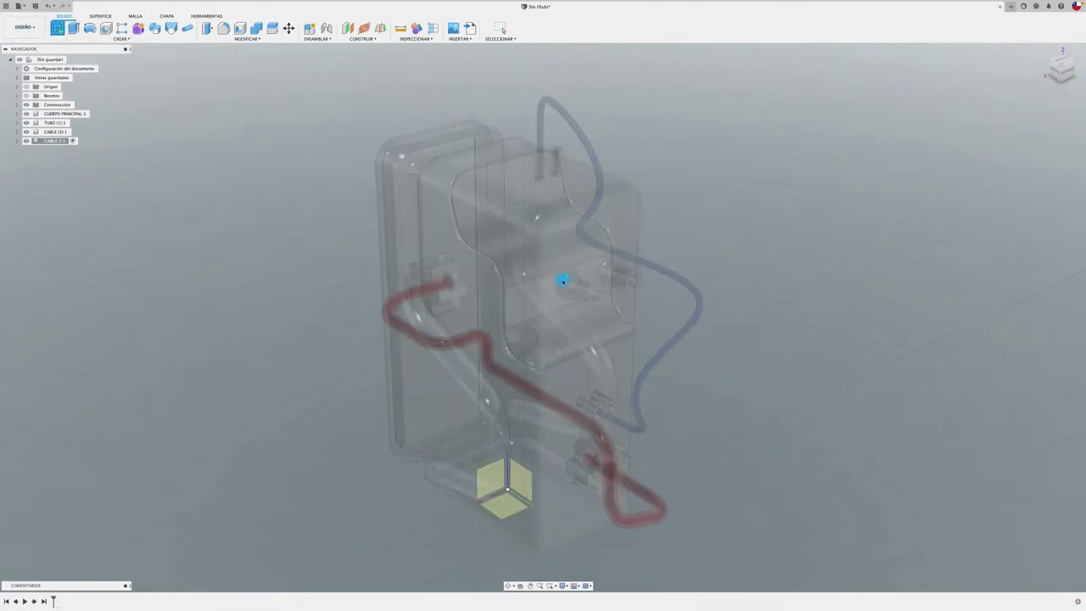
pyautogui.scroll(4, 562, 281)
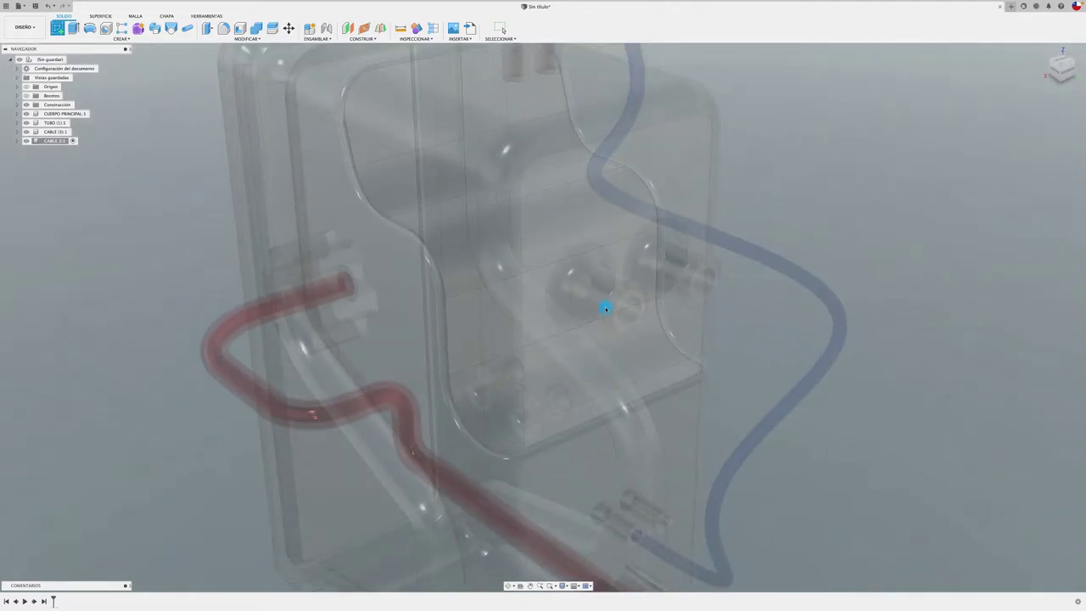
pyautogui.scroll(3, 634, 329)
pyautogui.click(618, 331)
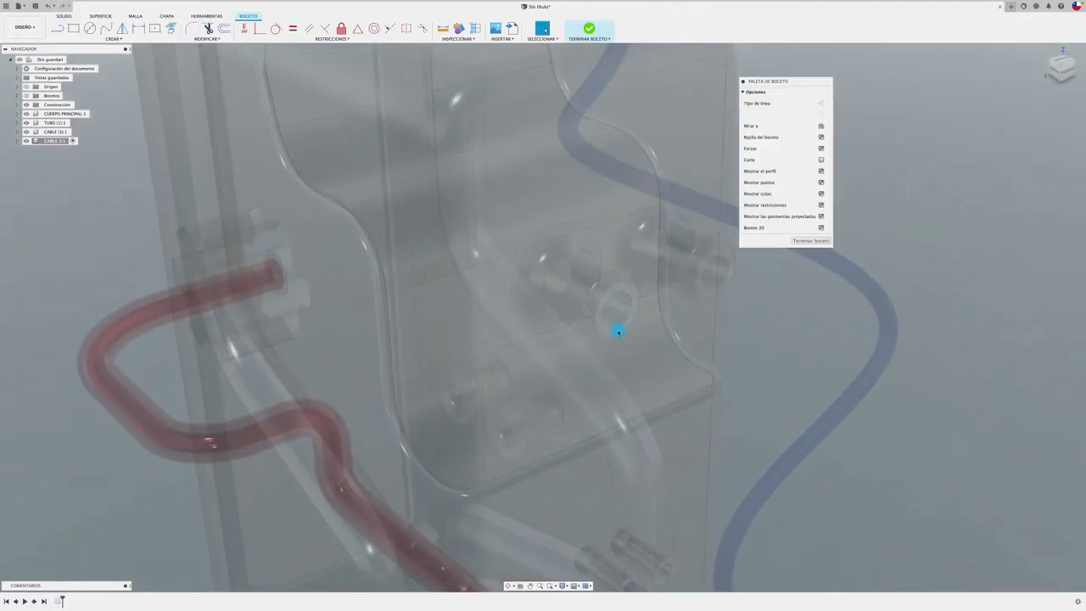
# Step: Place a sketch point at the port opening's centre and finish the sketch
pyautogui.click(119, 38)
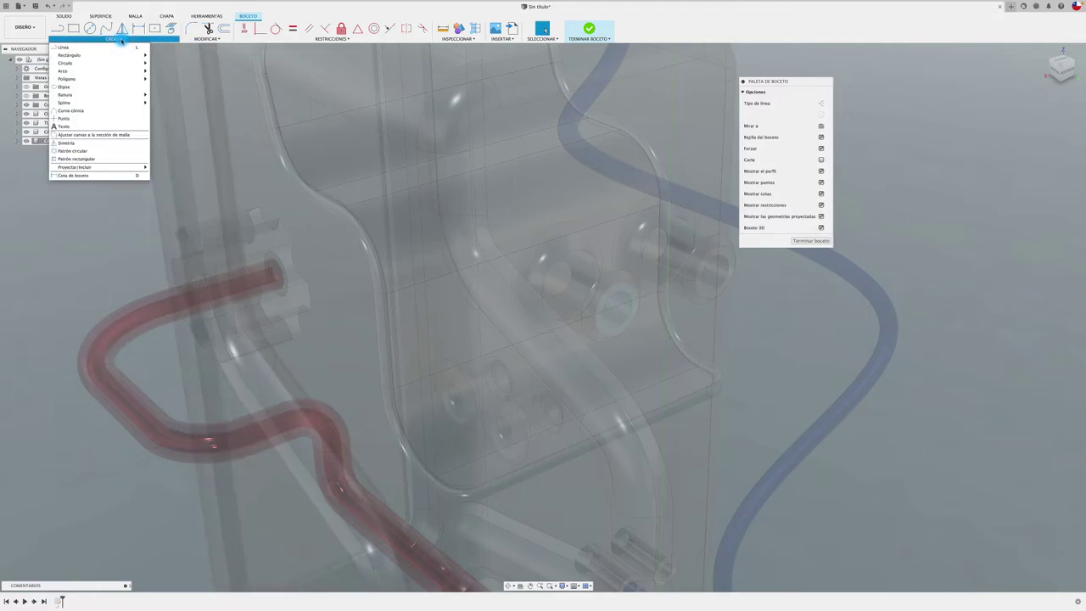
pyautogui.click(102, 118)
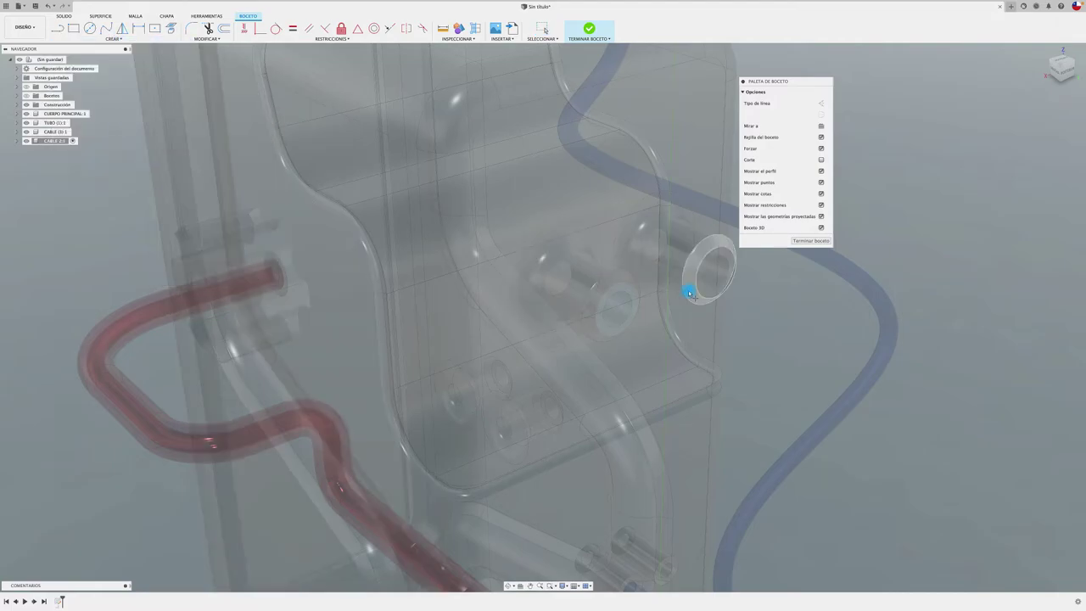
pyautogui.click(618, 311)
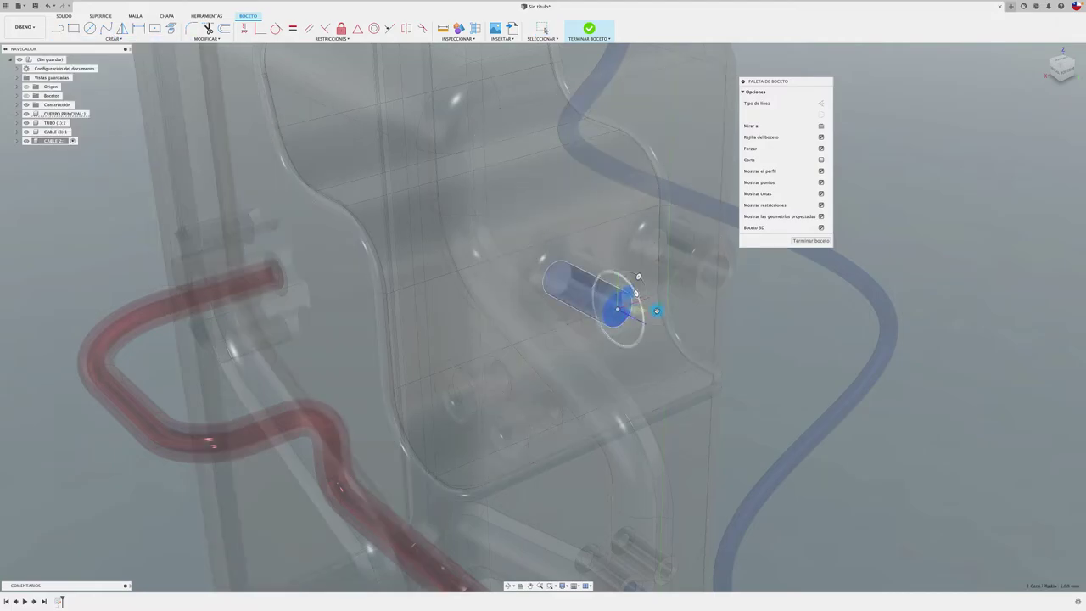
pyautogui.click(801, 240)
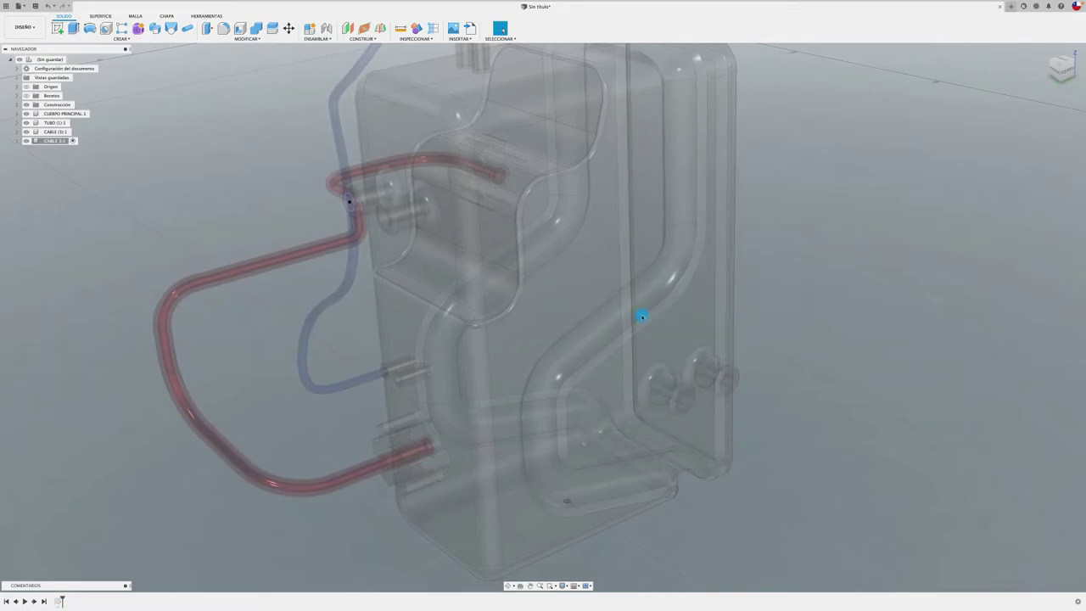
# Step: Sketch a point at the lower port on the body face and finish that sketch
pyautogui.click(57, 28)
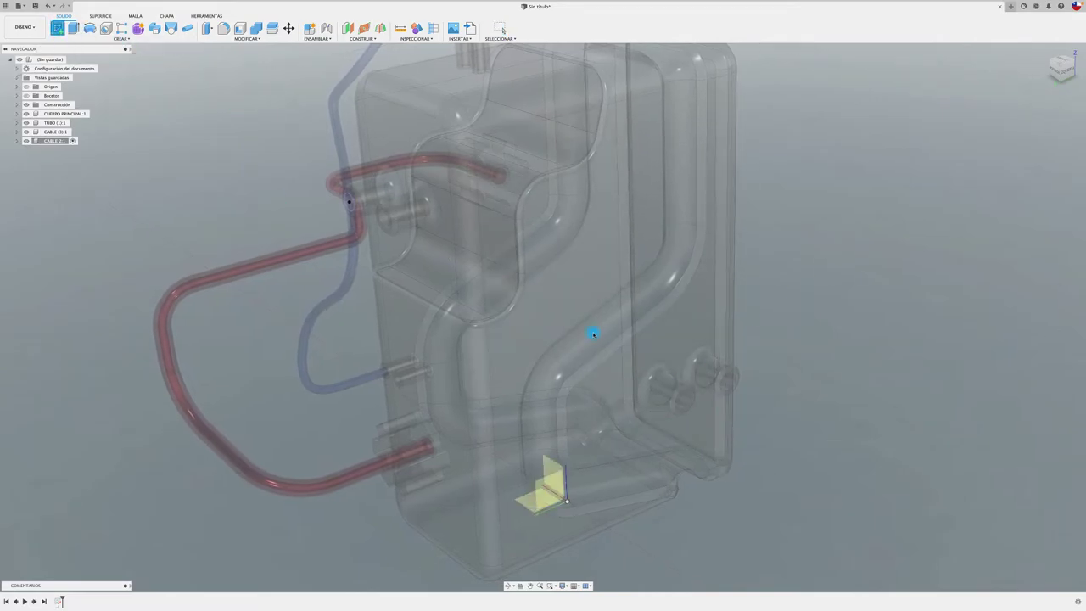
pyautogui.click(727, 394)
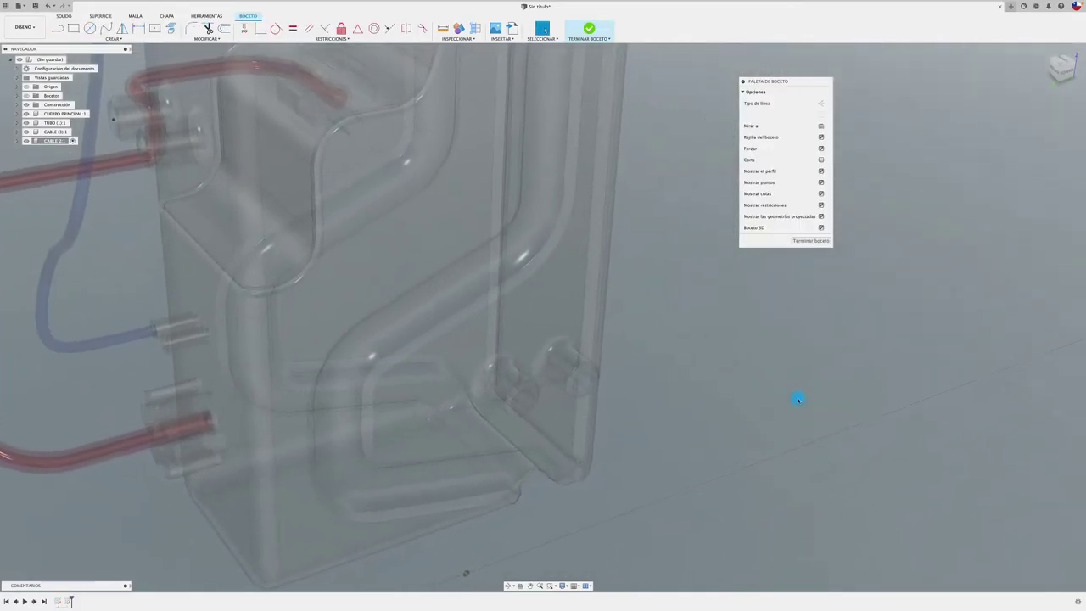
pyautogui.click(113, 38)
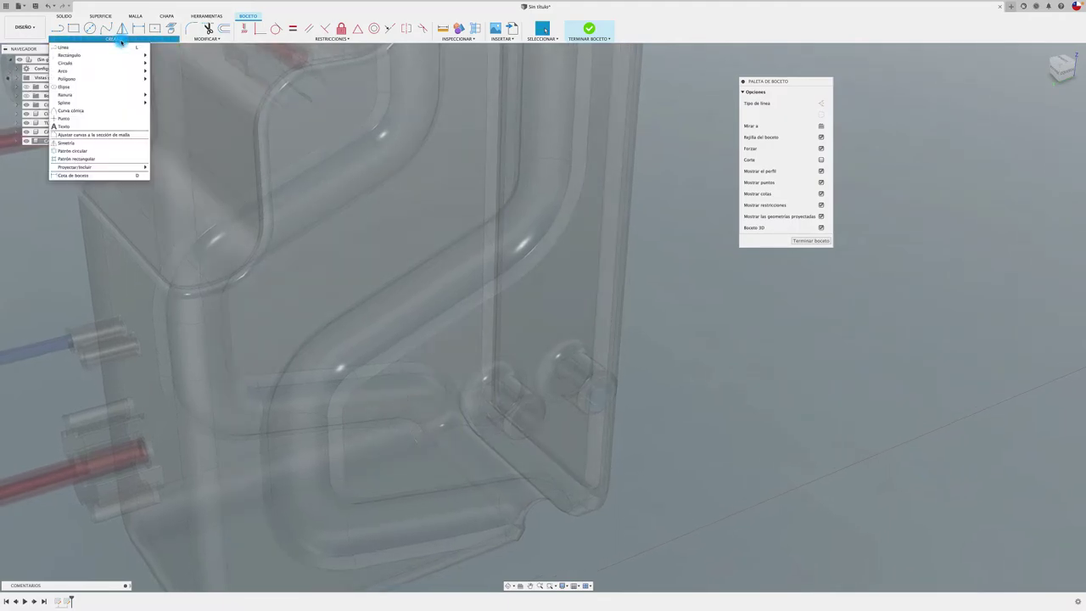
pyautogui.click(99, 118)
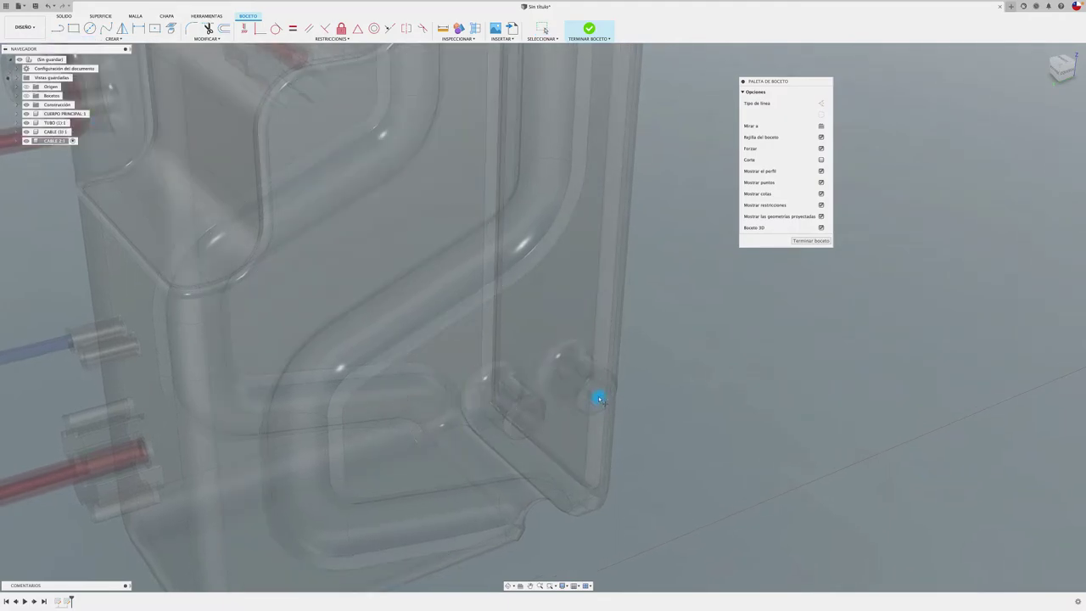
pyautogui.click(810, 241)
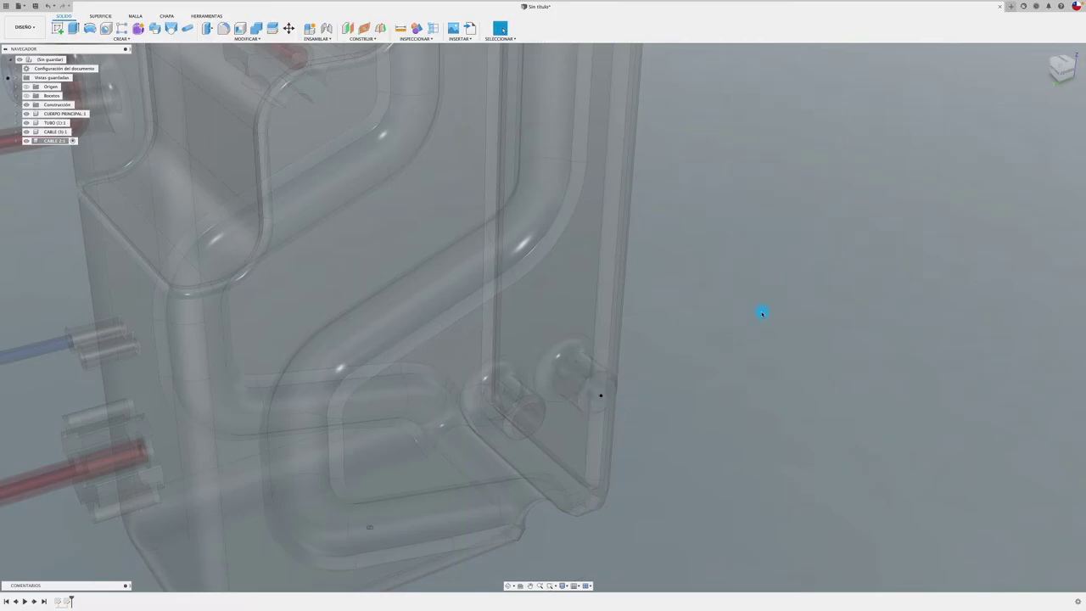
# Step: Draw a straight fit-point spline from the lower port point to the left-side port
pyautogui.click(54, 28)
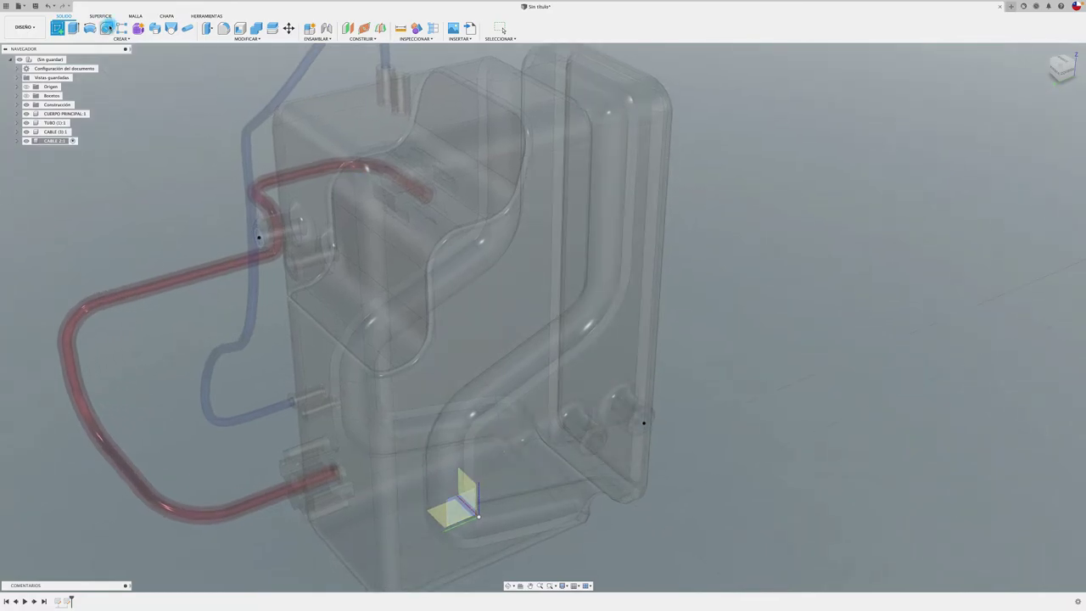
pyautogui.click(641, 425)
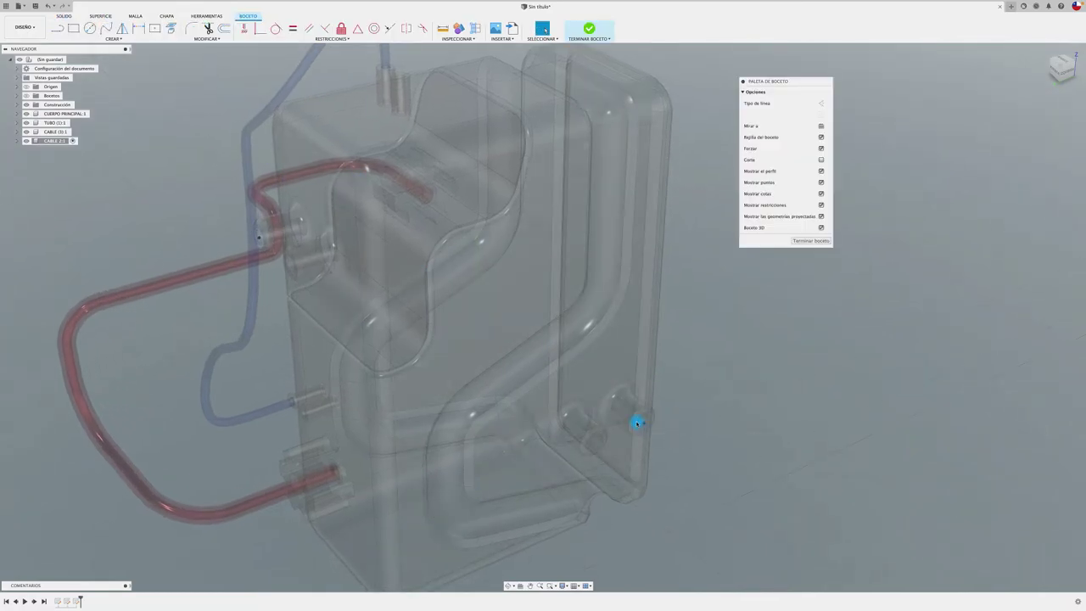
pyautogui.click(114, 29)
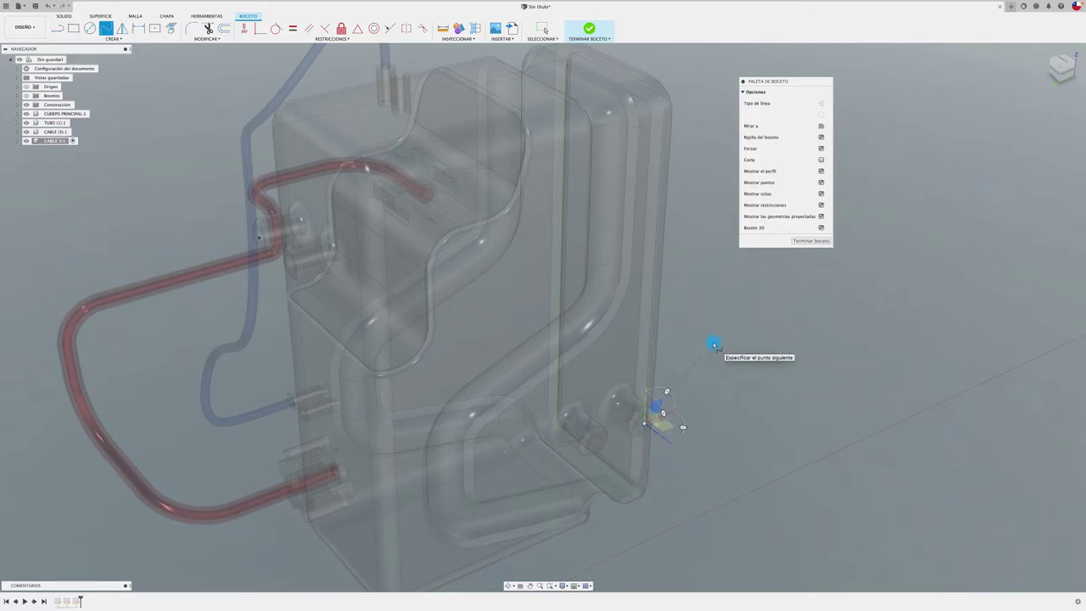
pyautogui.moveTo(714, 344)
pyautogui.keyDown('shift'); pyautogui.mouseDown(button='middle')
pyautogui.moveTo(655, 327)
pyautogui.moveTo(615, 331)
pyautogui.mouseUp(button='middle'); pyautogui.keyUp('shift')
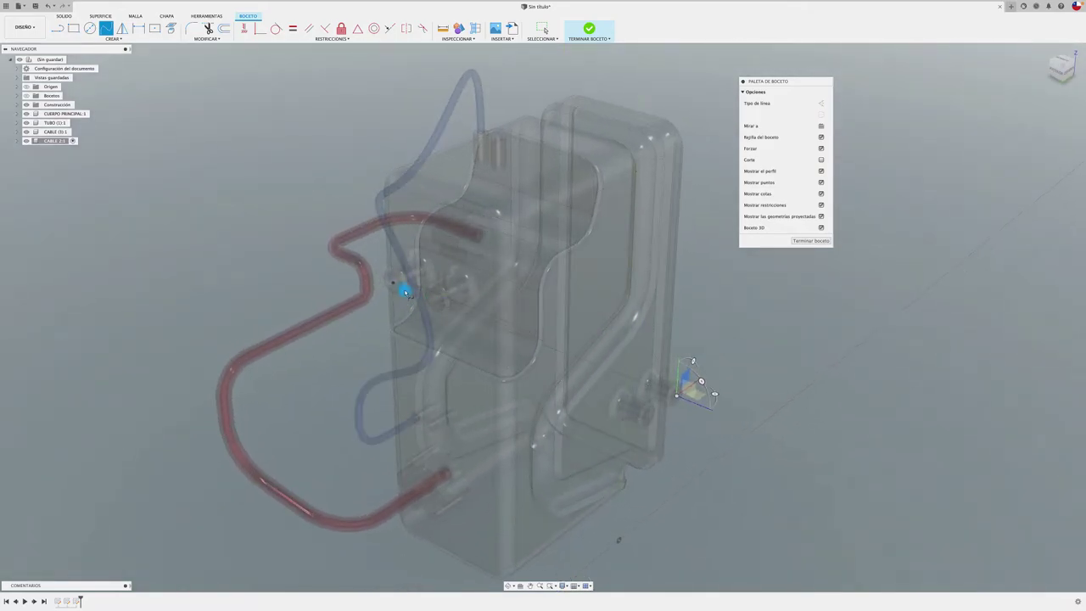
pyautogui.keyDown('shift'); pyautogui.moveTo(406, 291); pyautogui.dragTo(388, 283, button='middle'); pyautogui.keyUp('shift')
pyautogui.click(394, 284)
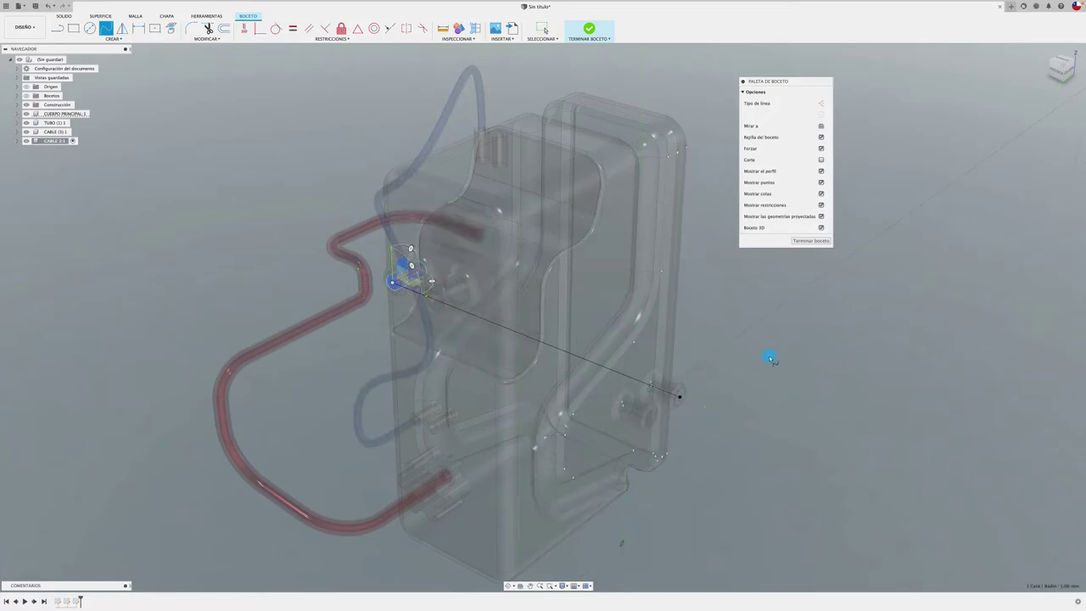
pyautogui.press('Escape')
pyautogui.moveTo(770, 357)
pyautogui.keyDown('shift'); pyautogui.mouseDown(button='middle')
pyautogui.moveTo(771, 301)
pyautogui.moveTo(988, 127)
pyautogui.mouseUp(button='middle'); pyautogui.keyUp('shift')
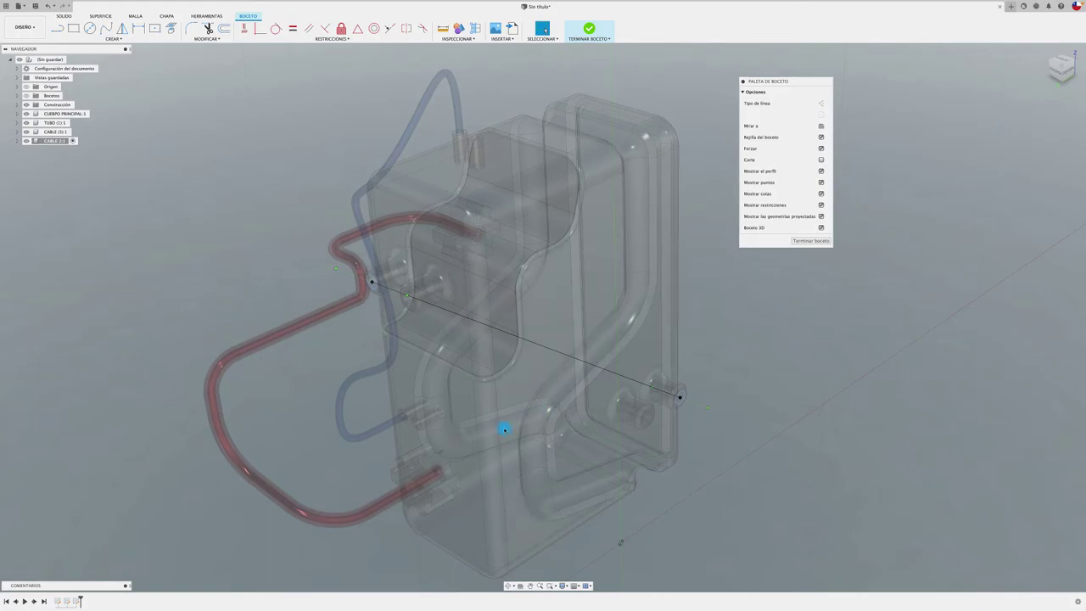
# Step: Insert extra fit points along the CABLE 2 spline and select the one near the left port in front view
pyautogui.rightClick(561, 353)
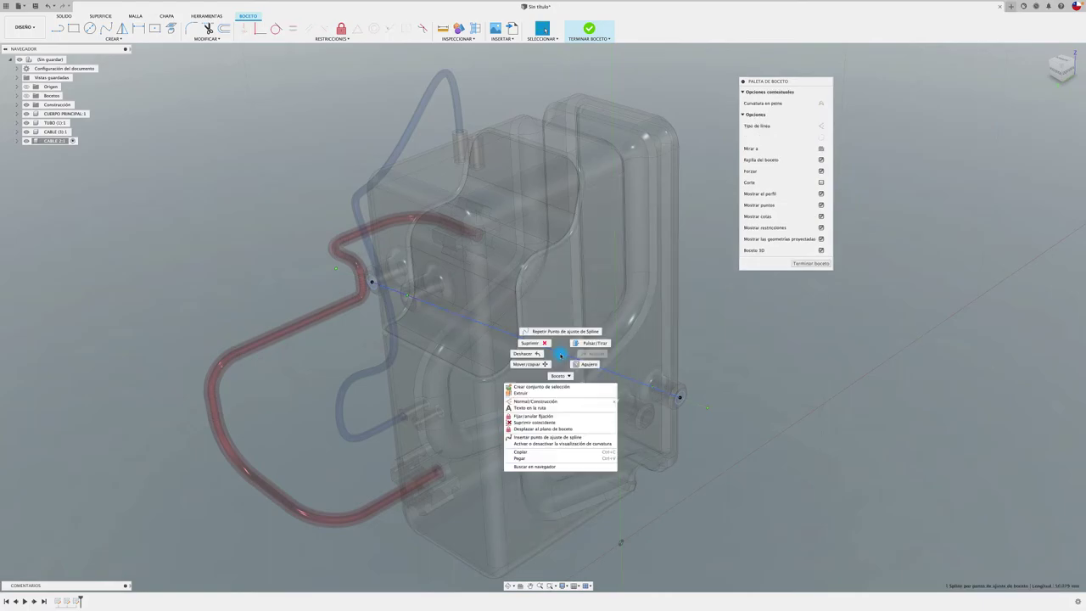
pyautogui.click(552, 441)
pyautogui.keyDown('shift'); pyautogui.moveTo(575, 405); pyautogui.dragTo(612, 393, button='middle'); pyautogui.keyUp('shift')
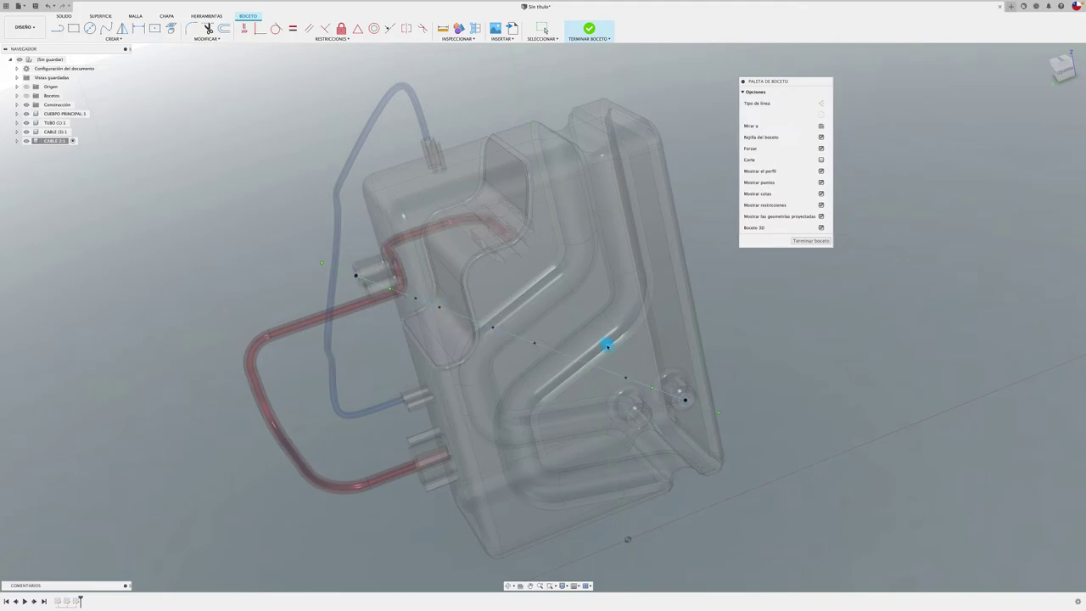
pyautogui.moveTo(608, 345)
pyautogui.keyDown('shift'); pyautogui.mouseDown(button='middle')
pyautogui.moveTo(645, 376)
pyautogui.moveTo(1042, 102)
pyautogui.mouseUp(button='middle'); pyautogui.keyUp('shift')
pyautogui.click(1060, 74)
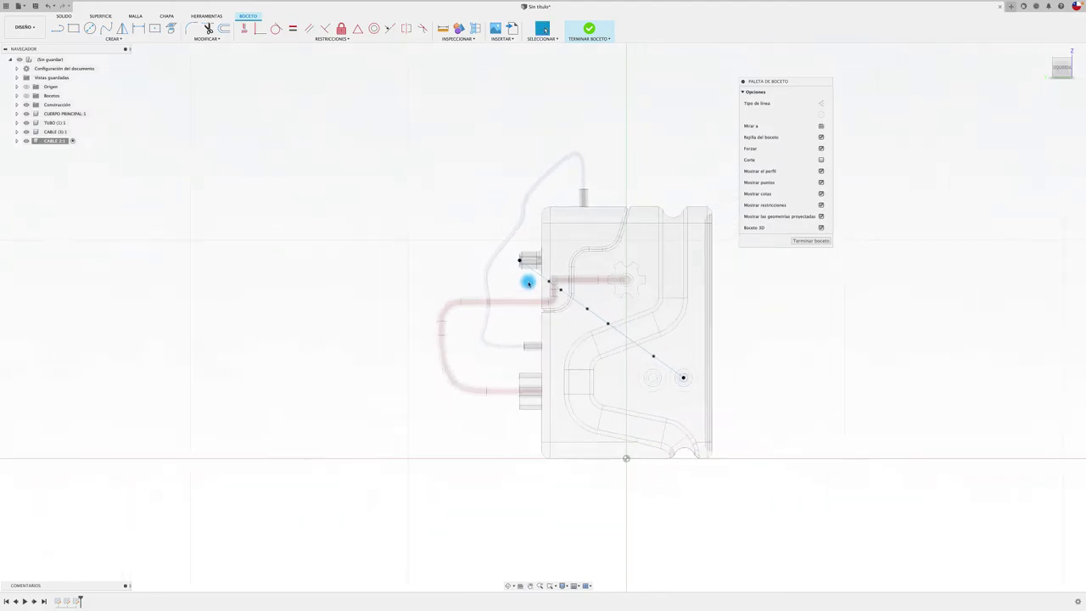
pyautogui.scroll(3, 531, 272)
pyautogui.click(557, 281)
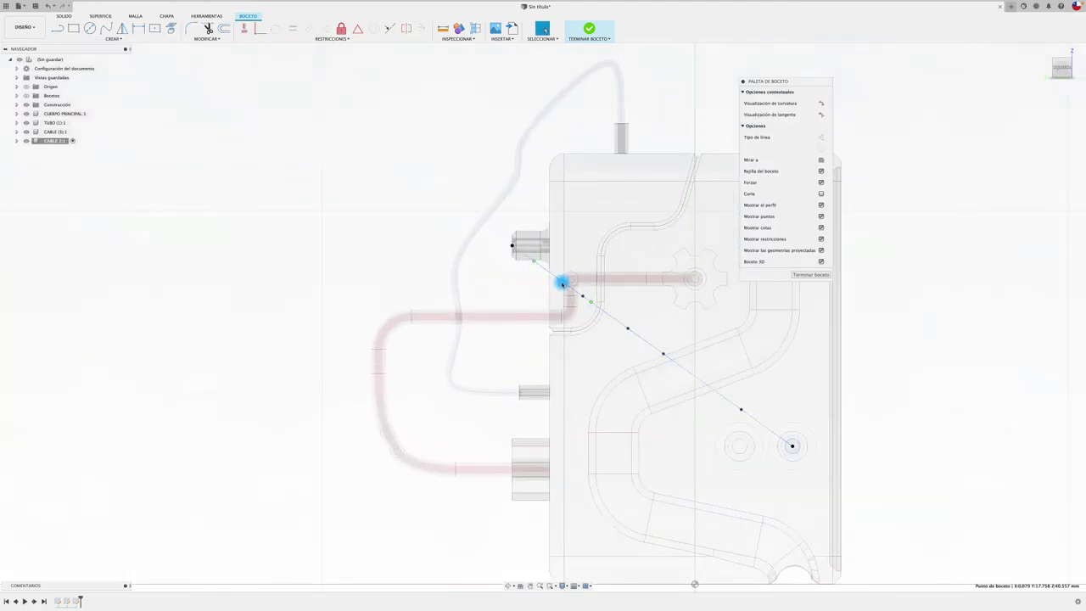
# Step: Move the first CABLE 2 fit points left and down toward the lower port
pyautogui.press('m')
pyautogui.moveTo(580, 281)
pyautogui.mouseDown()
pyautogui.moveTo(489, 266)
pyautogui.moveTo(460, 245)
pyautogui.mouseUp()
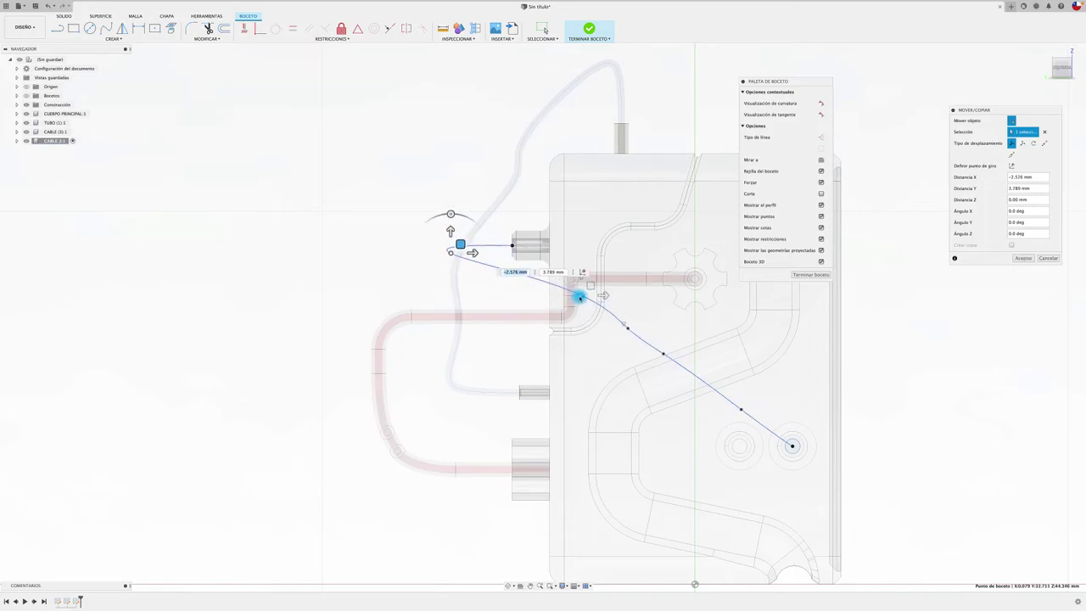
pyautogui.click(580, 297)
pyautogui.moveTo(605, 295)
pyautogui.mouseDown()
pyautogui.moveTo(638, 326)
pyautogui.moveTo(544, 374)
pyautogui.mouseUp()
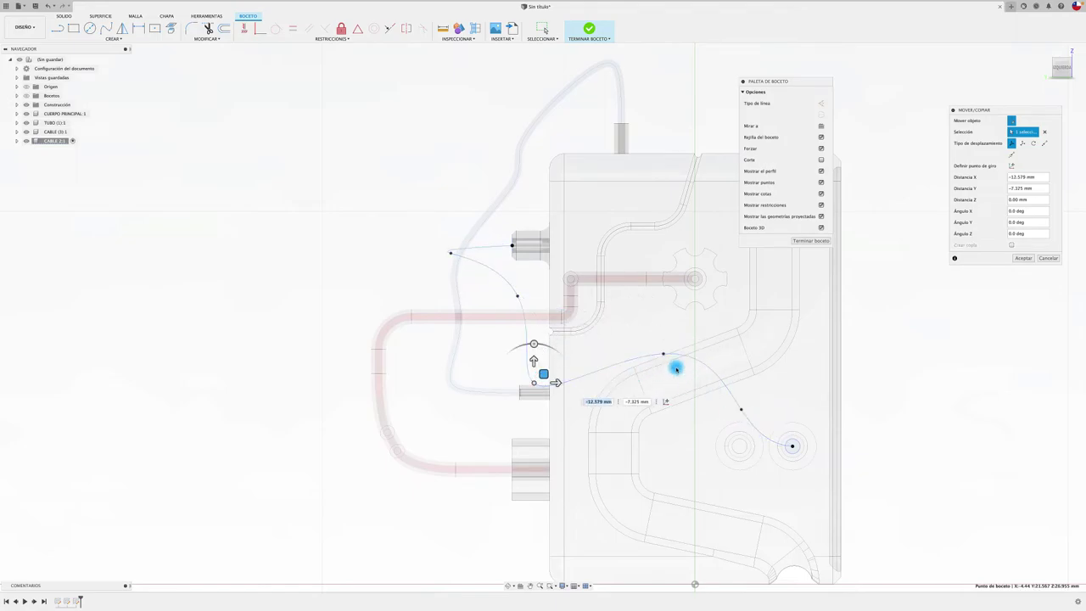
pyautogui.moveTo(665, 355); pyautogui.dragTo(645, 414)
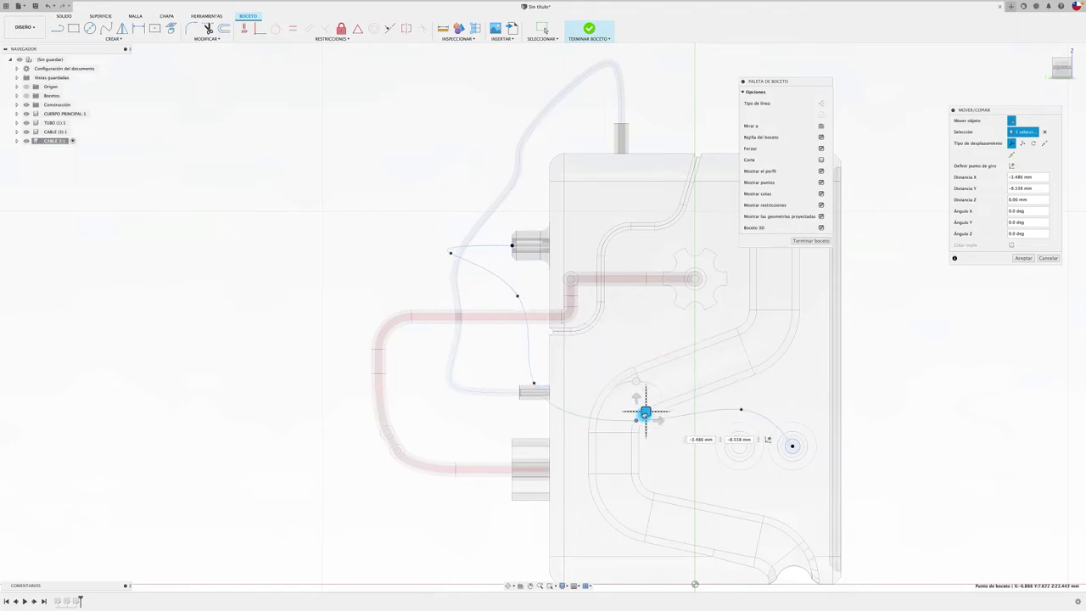
pyautogui.moveTo(718, 413)
pyautogui.keyDown('shift'); pyautogui.mouseDown(button='middle')
pyautogui.moveTo(862, 371)
pyautogui.moveTo(951, 236)
pyautogui.moveTo(1080, 86)
pyautogui.mouseUp(button='middle'); pyautogui.keyUp('shift')
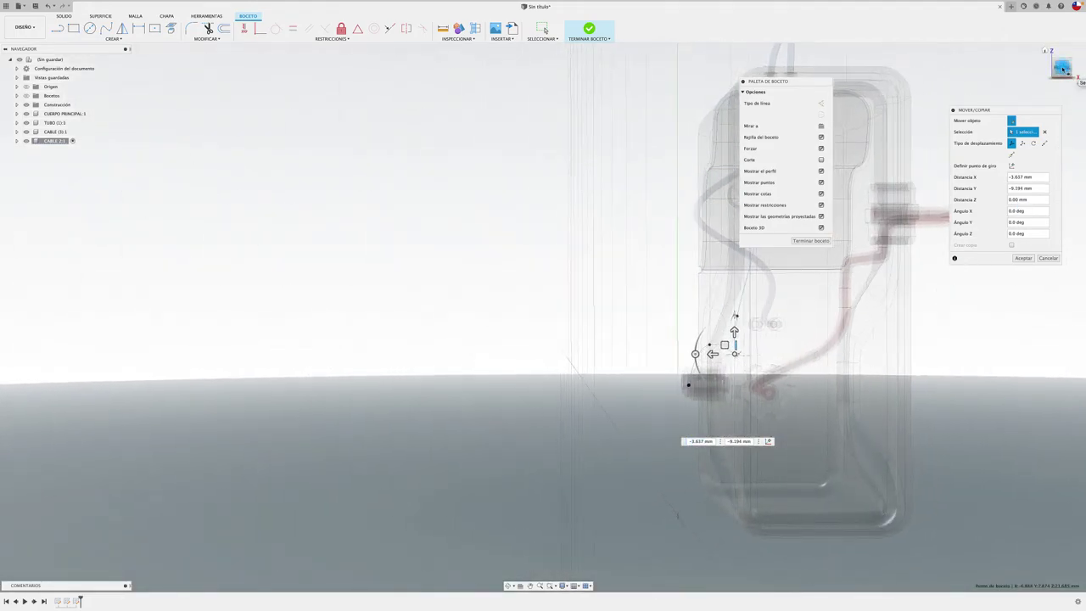
pyautogui.click(1063, 68)
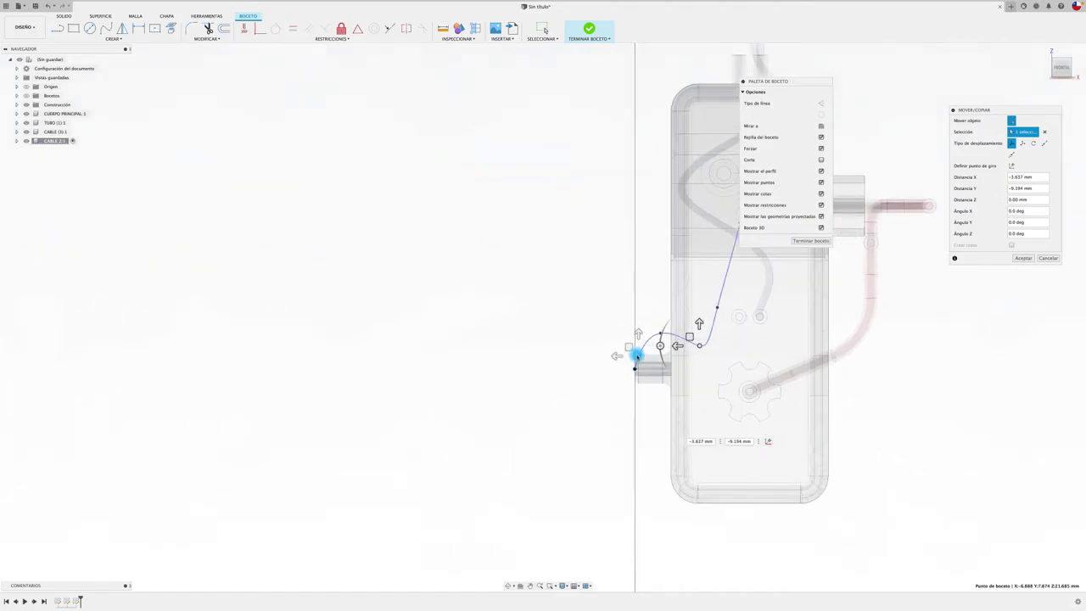
# Step: Shift the remaining fit points so the CABLE 2 spline curves around the tank
pyautogui.moveTo(668, 342)
pyautogui.mouseDown()
pyautogui.moveTo(663, 334)
pyautogui.moveTo(585, 349)
pyautogui.mouseUp()
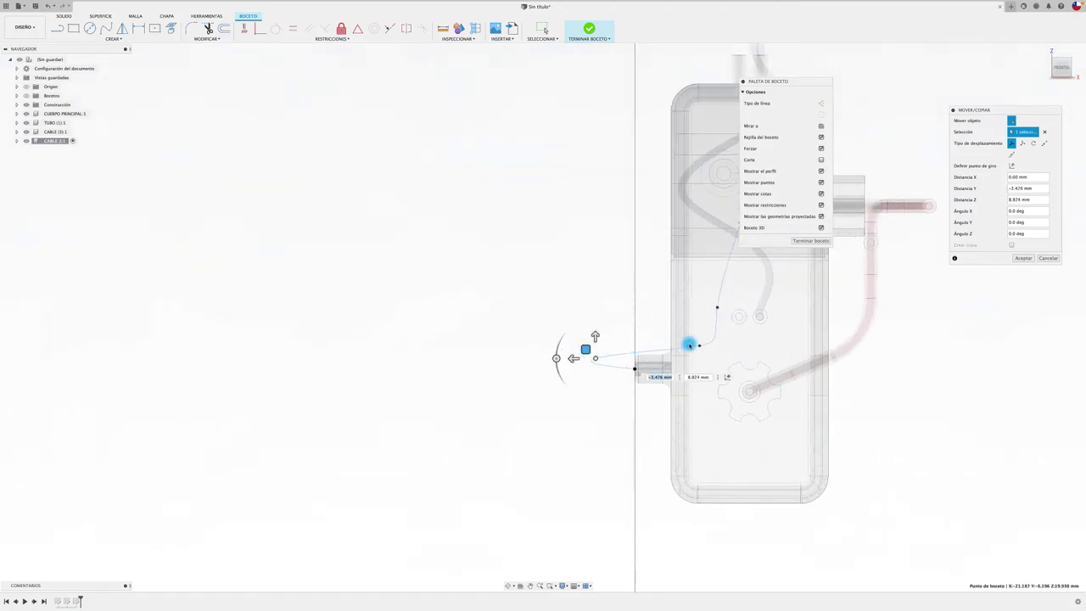
pyautogui.moveTo(701, 348)
pyautogui.mouseDown()
pyautogui.moveTo(589, 274)
pyautogui.moveTo(636, 276)
pyautogui.mouseUp()
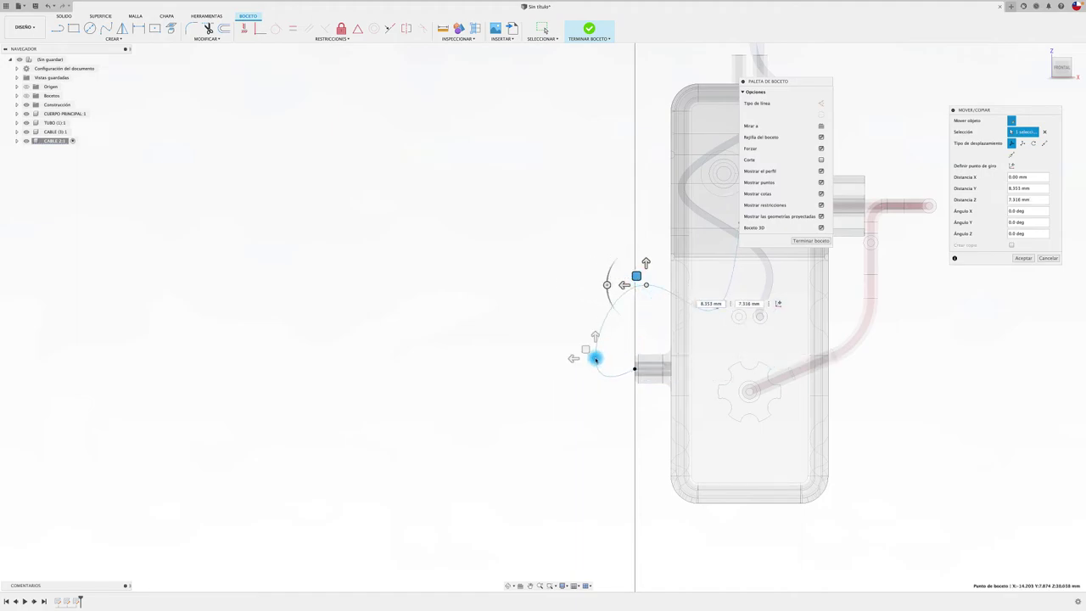
pyautogui.moveTo(596, 359)
pyautogui.mouseDown()
pyautogui.moveTo(584, 347)
pyautogui.moveTo(633, 329)
pyautogui.mouseUp()
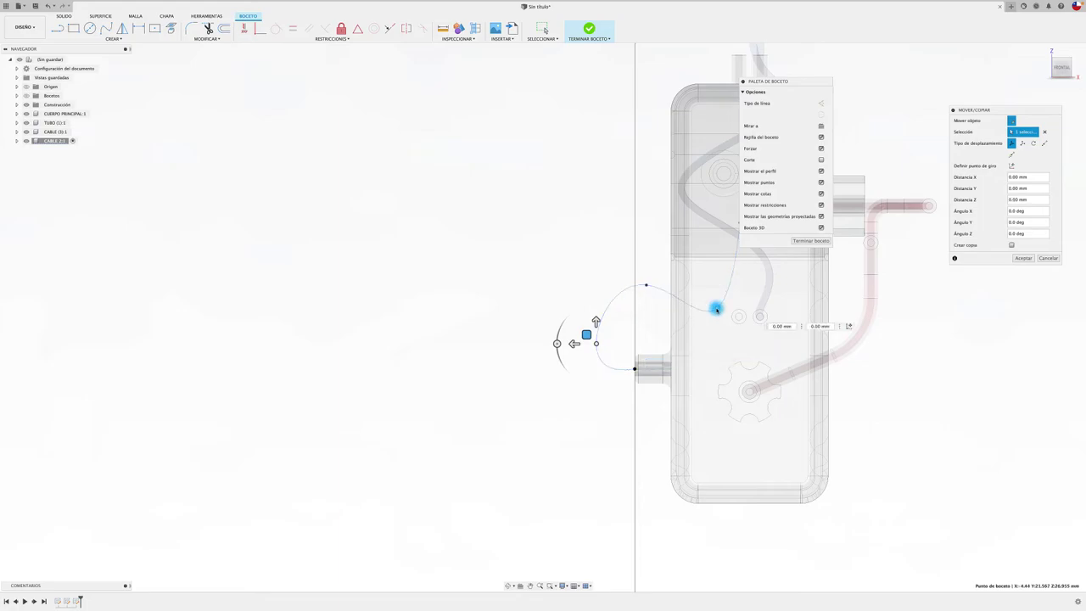
pyautogui.moveTo(715, 309); pyautogui.dragTo(654, 233)
pyautogui.moveTo(654, 231)
pyautogui.keyDown('shift'); pyautogui.mouseDown(button='middle')
pyautogui.moveTo(650, 276)
pyautogui.moveTo(628, 270)
pyautogui.mouseUp(button='middle'); pyautogui.keyUp('shift')
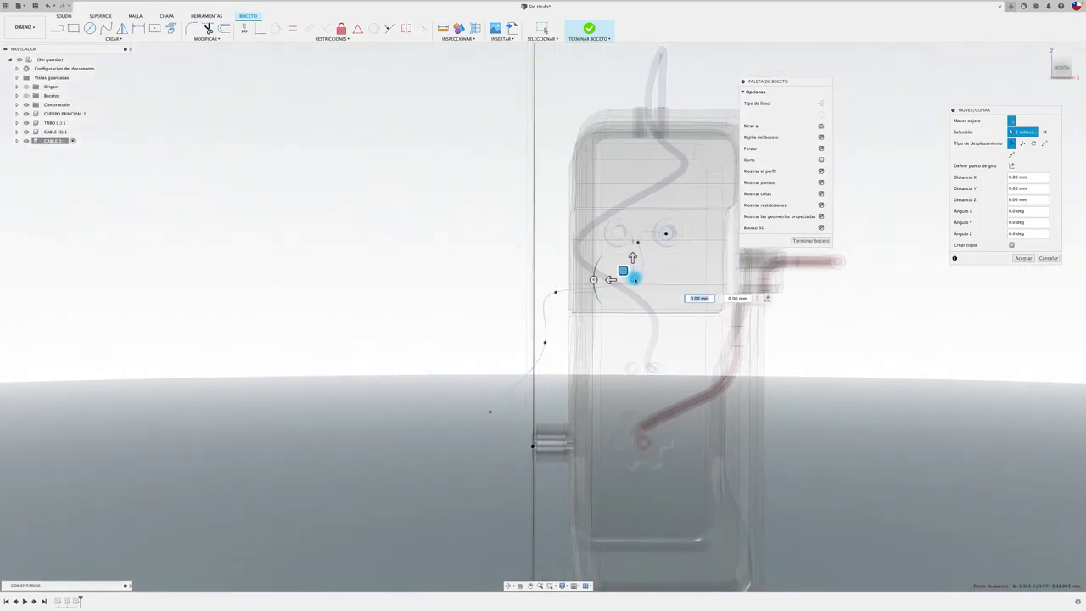
pyautogui.moveTo(628, 270); pyautogui.dragTo(526, 235)
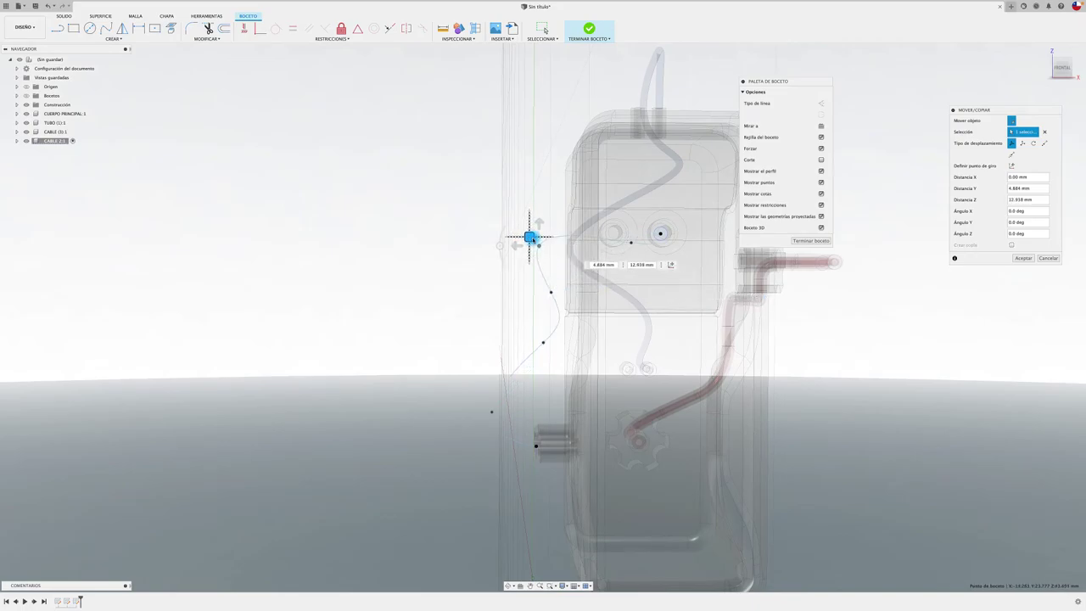
pyautogui.moveTo(526, 235)
pyautogui.keyDown('shift'); pyautogui.mouseDown(button='middle')
pyautogui.moveTo(671, 323)
pyautogui.moveTo(582, 364)
pyautogui.moveTo(415, 342)
pyautogui.mouseUp(button='middle'); pyautogui.keyUp('shift')
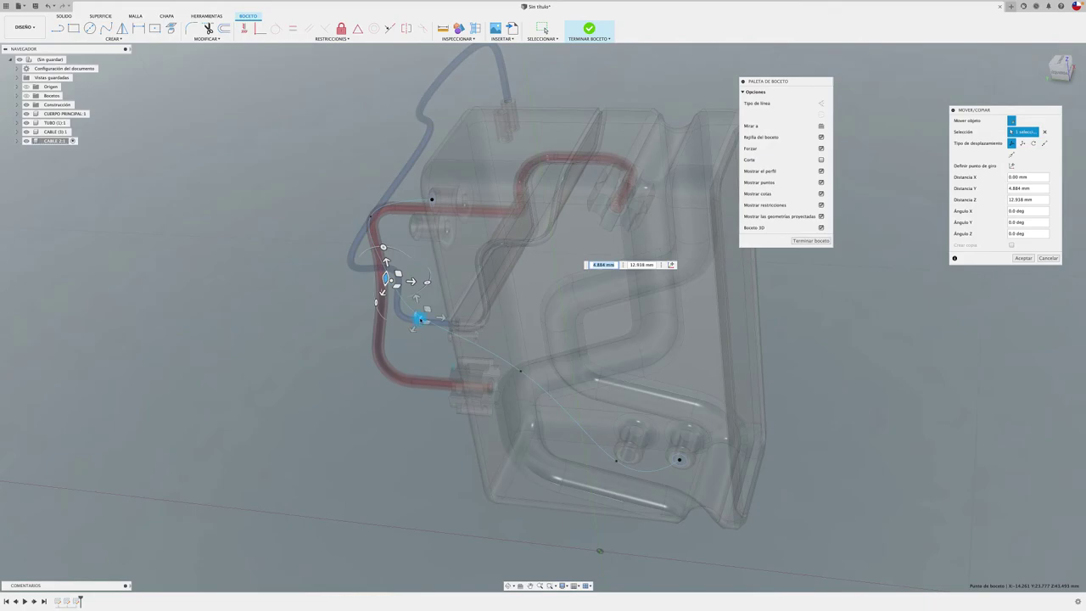
pyautogui.click(419, 319)
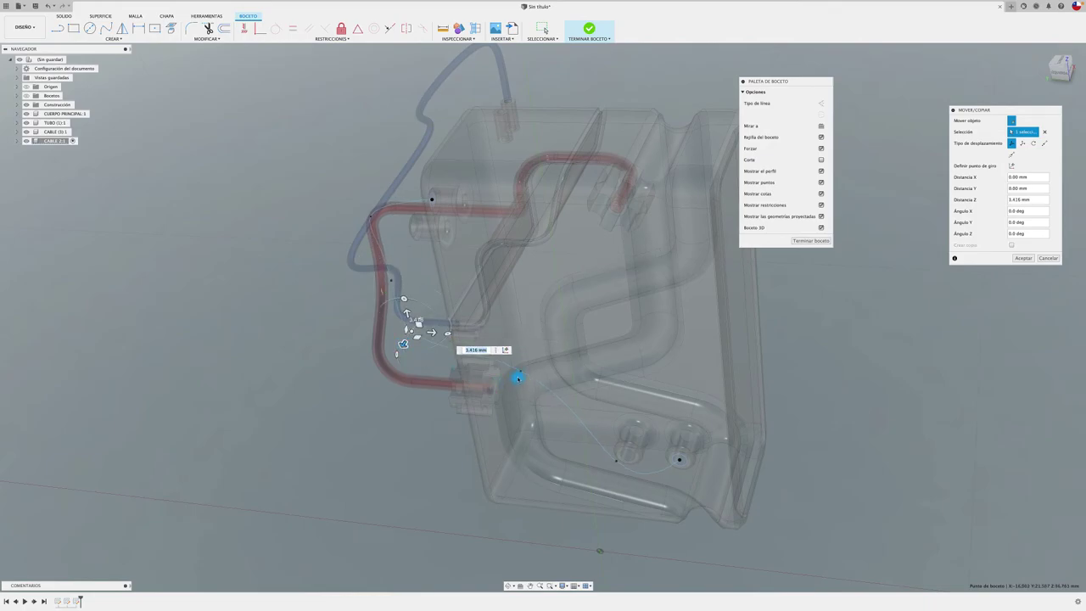
pyautogui.moveTo(520, 373); pyautogui.dragTo(516, 382)
pyautogui.moveTo(516, 383)
pyautogui.keyDown('shift'); pyautogui.mouseDown(button='middle')
pyautogui.moveTo(878, 439)
pyautogui.moveTo(828, 255)
pyautogui.mouseUp(button='middle'); pyautogui.keyUp('shift')
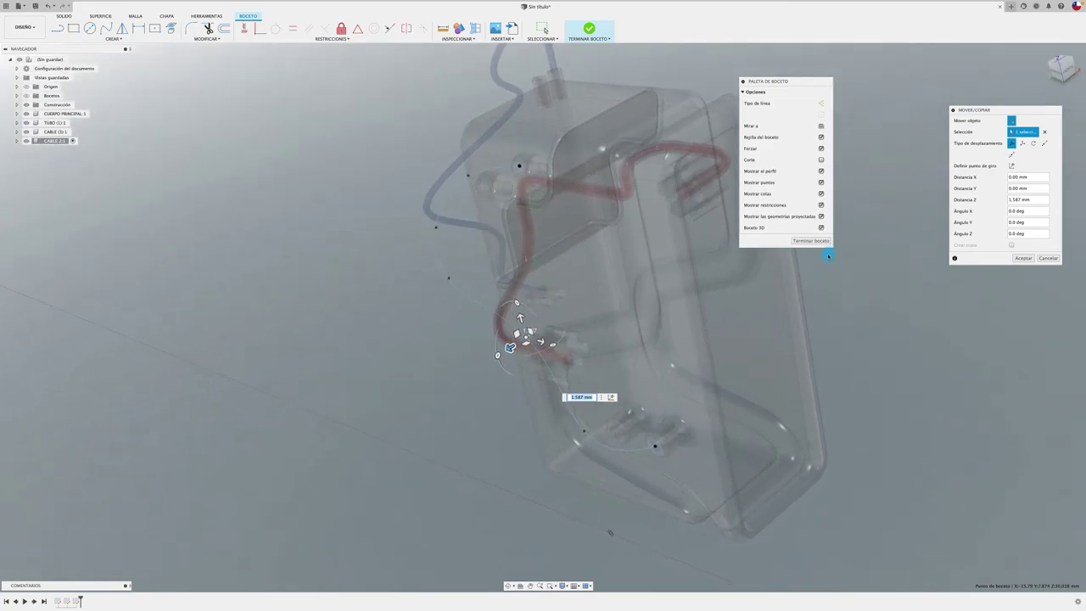
# Step: Commit the fit-point moves and finish the CABLE 2 path sketch
pyautogui.click(243, 29)
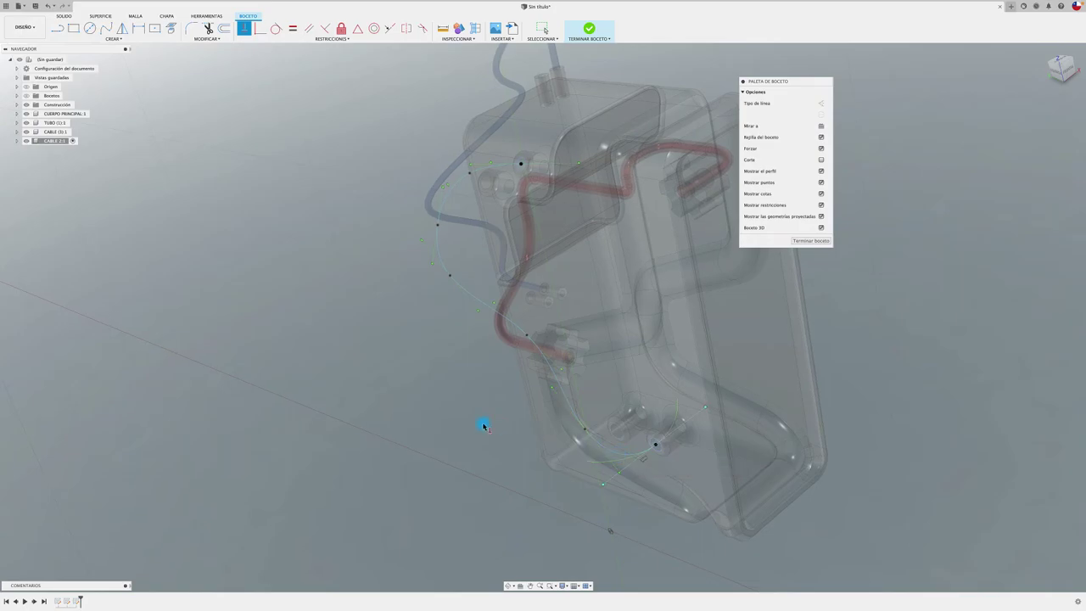
pyautogui.keyDown('shift'); pyautogui.moveTo(621, 457); pyautogui.dragTo(483, 422, button='middle'); pyautogui.keyUp('shift')
pyautogui.scroll(3, 496, 399)
pyautogui.scroll(3, 496, 399)
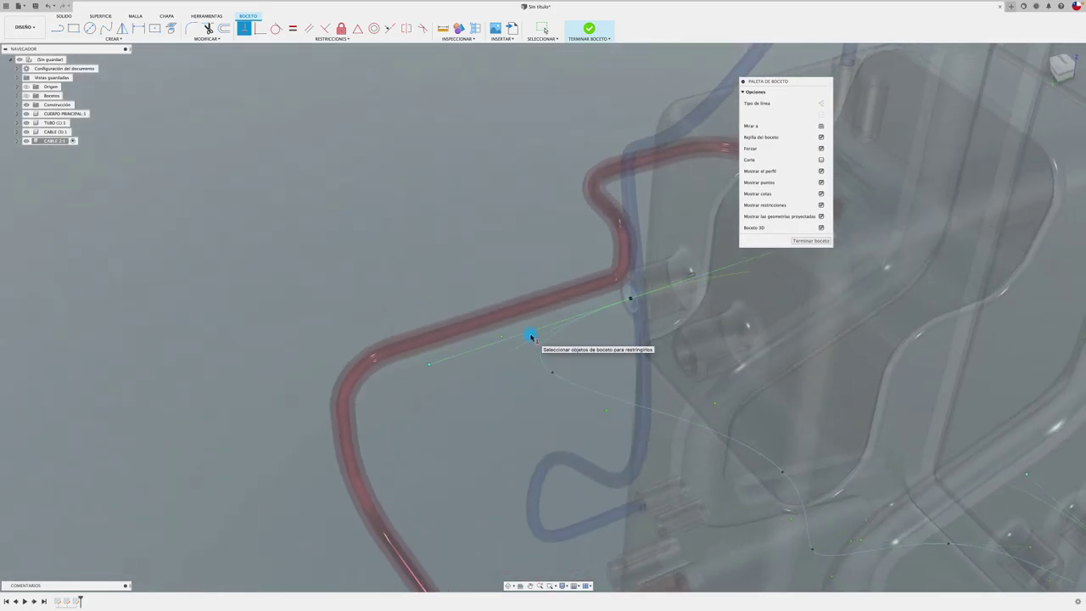
pyautogui.click(821, 241)
pyautogui.scroll(-3, 322, 241)
pyautogui.scroll(-2, 321, 240)
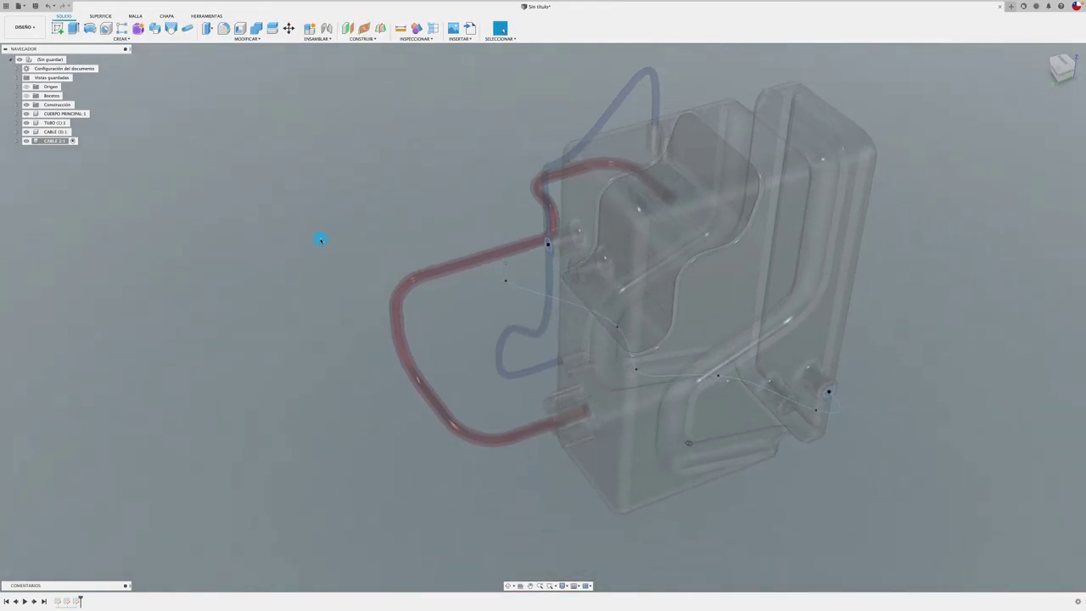
pyautogui.keyDown('shift'); pyautogui.moveTo(321, 240); pyautogui.dragTo(271, 148, button='middle'); pyautogui.keyUp('shift')
# Step: Sweep the small circle along the CABLE 2 spline, running the tube its full length between the ports
pyautogui.click(170, 32)
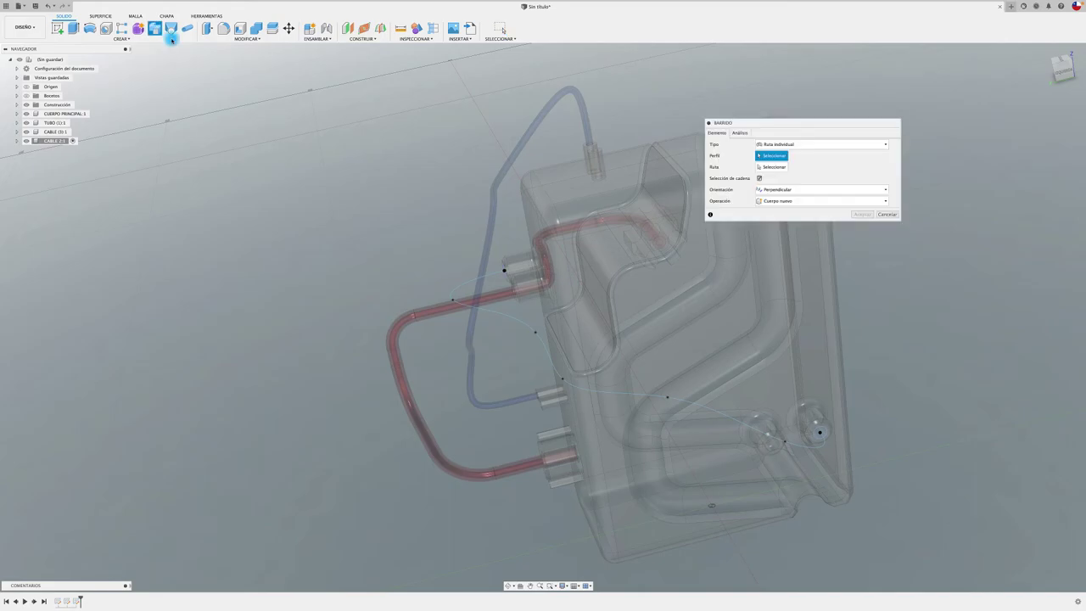
pyautogui.scroll(5, 376, 151)
pyautogui.scroll(3, 510, 222)
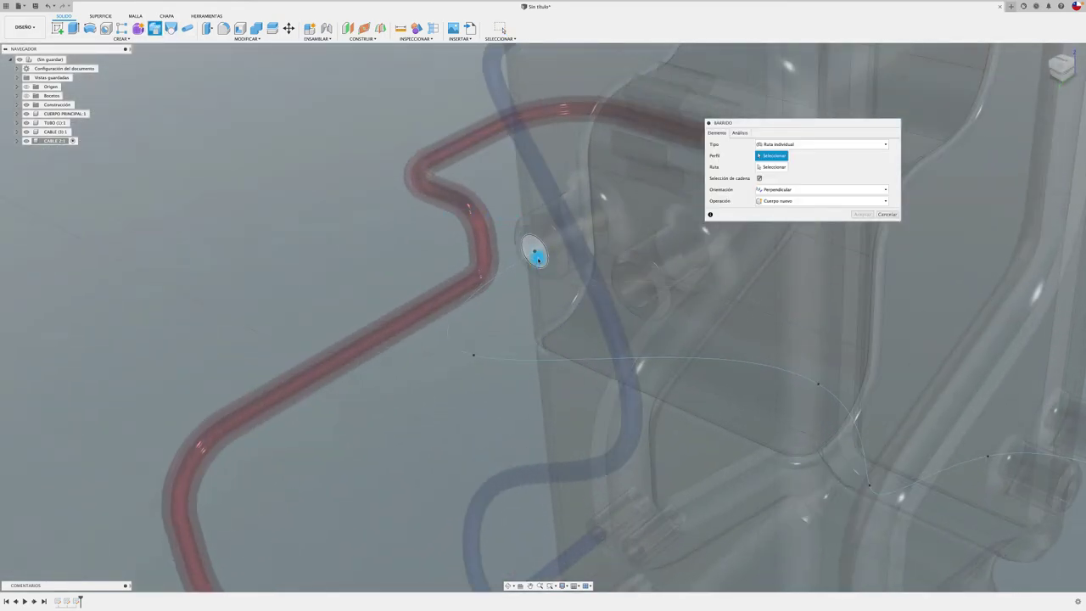
pyautogui.click(773, 167)
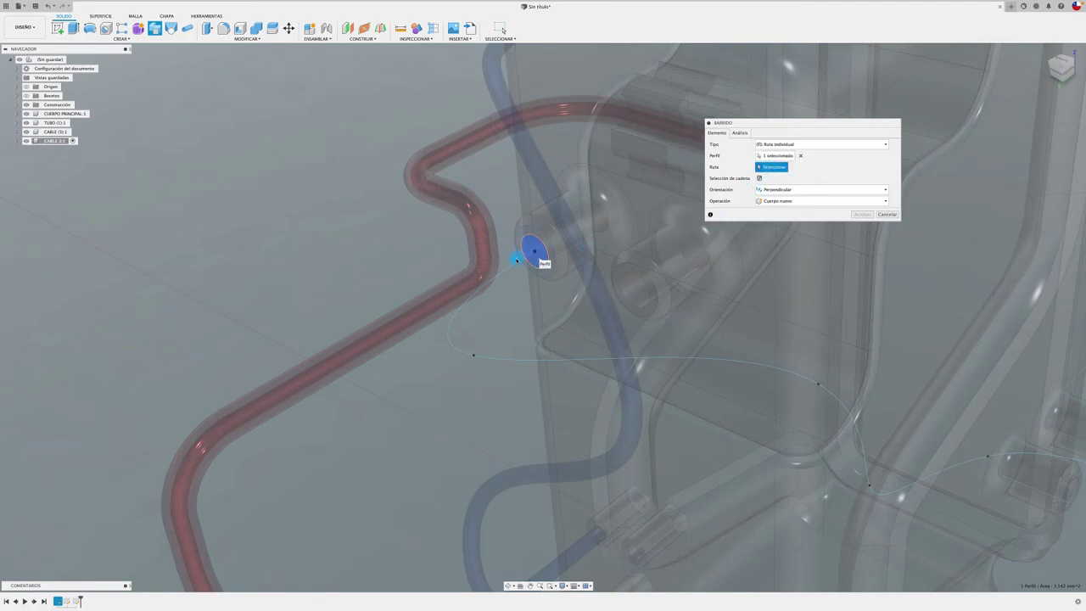
pyautogui.click(517, 260)
pyautogui.moveTo(521, 252)
pyautogui.keyDown('shift'); pyautogui.mouseDown(button='middle')
pyautogui.moveTo(616, 284)
pyautogui.moveTo(654, 271)
pyautogui.mouseUp(button='middle'); pyautogui.keyUp('shift')
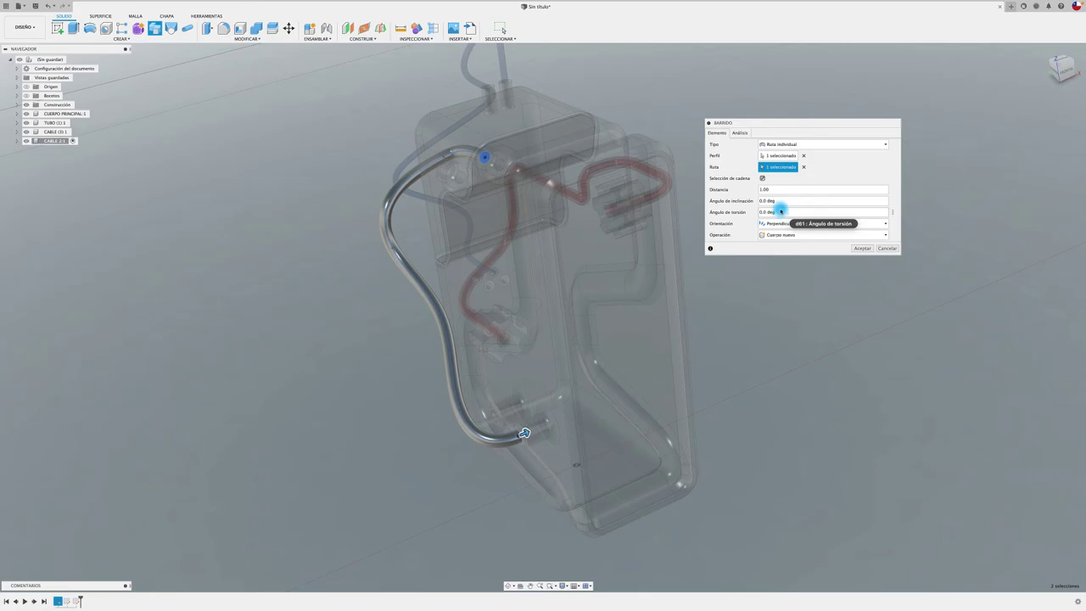
pyautogui.click(775, 189)
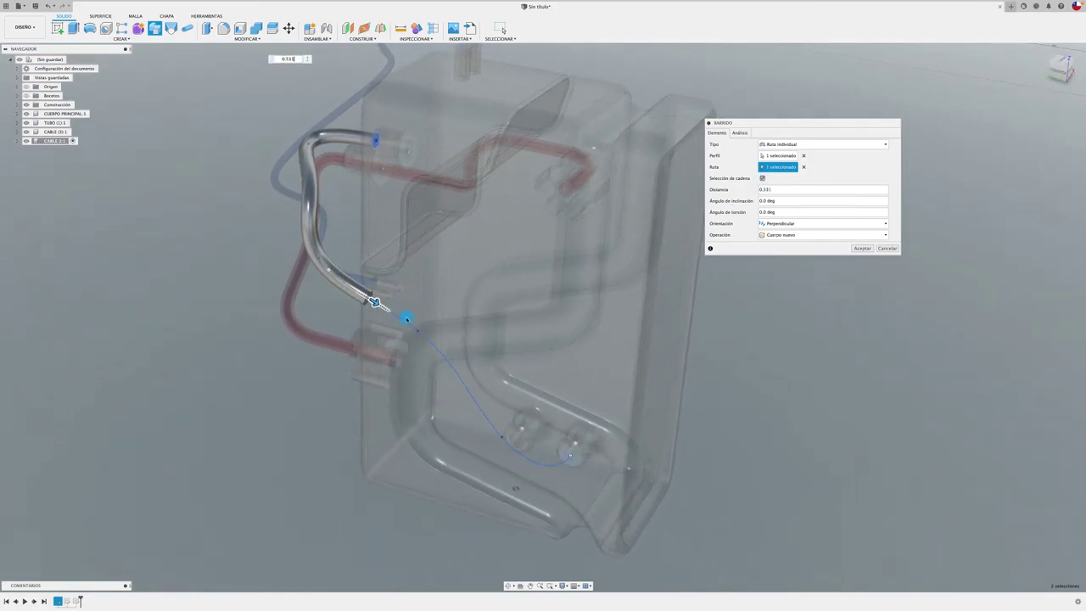
pyautogui.moveTo(374, 303); pyautogui.dragTo(473, 398)
pyautogui.moveTo(625, 448); pyautogui.dragTo(481, 421)
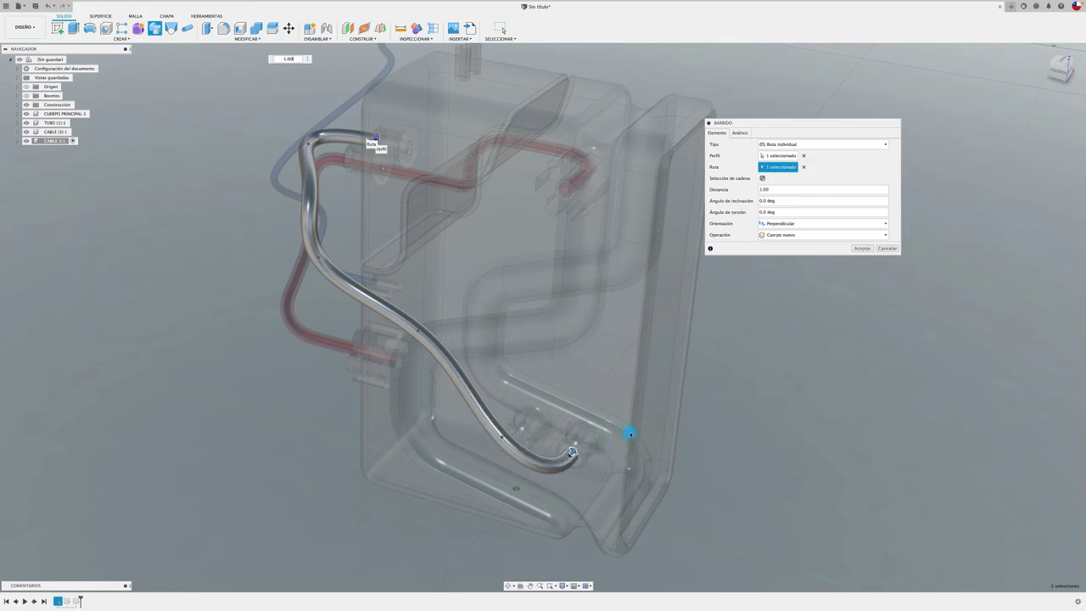
pyautogui.click(861, 249)
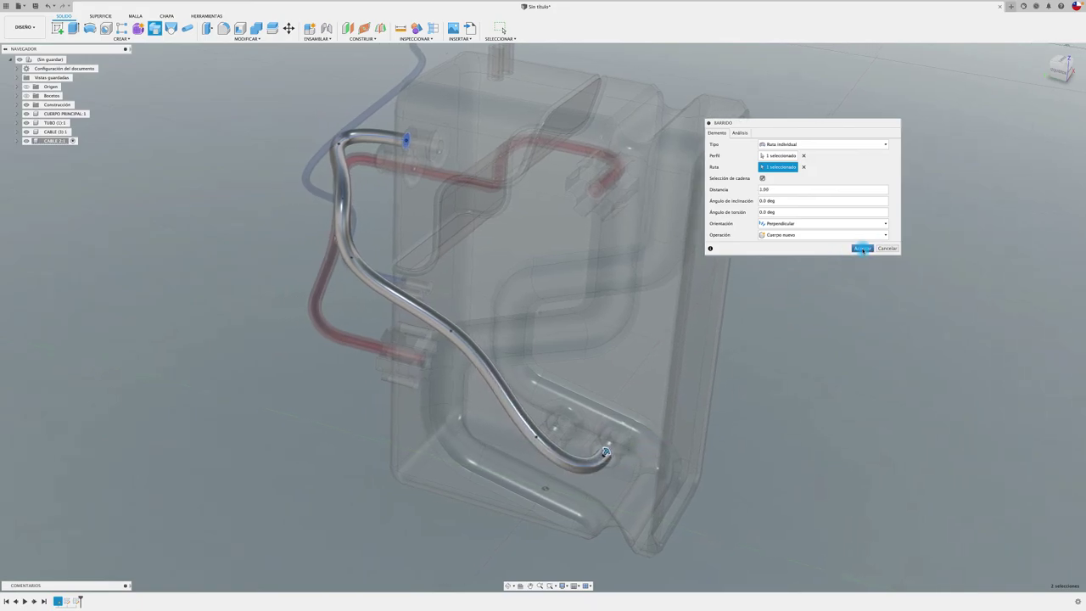
pyautogui.keyDown('shift'); pyautogui.moveTo(854, 250); pyautogui.dragTo(213, 97, button='middle'); pyautogui.keyUp('shift')
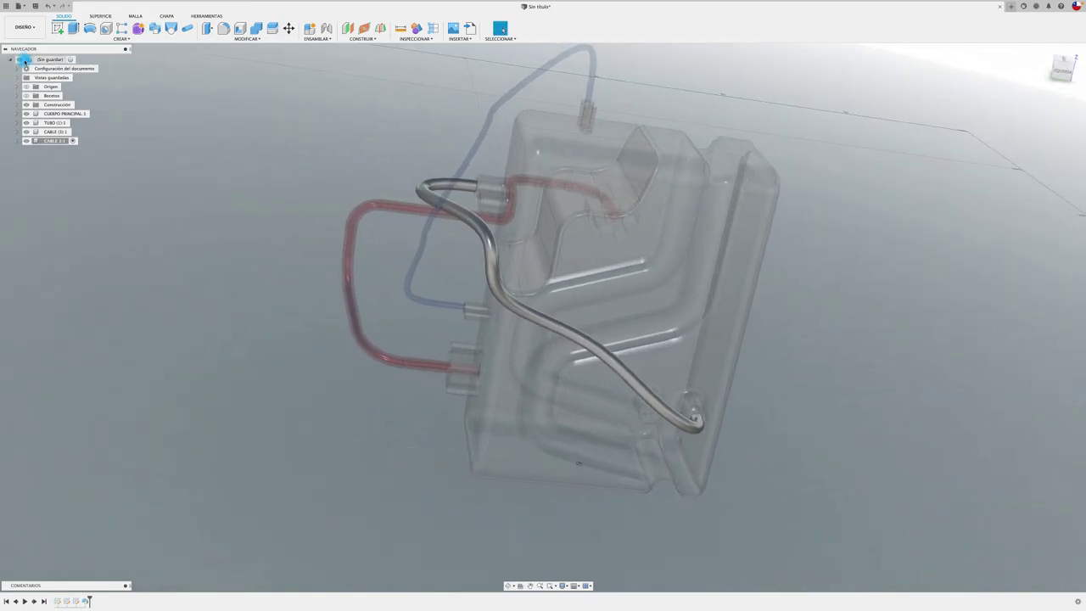
# Step: Duplicate the blue rough anodized aluminium appearance, recolour it bright green, and apply it to the new cable
pyautogui.click(53, 59)
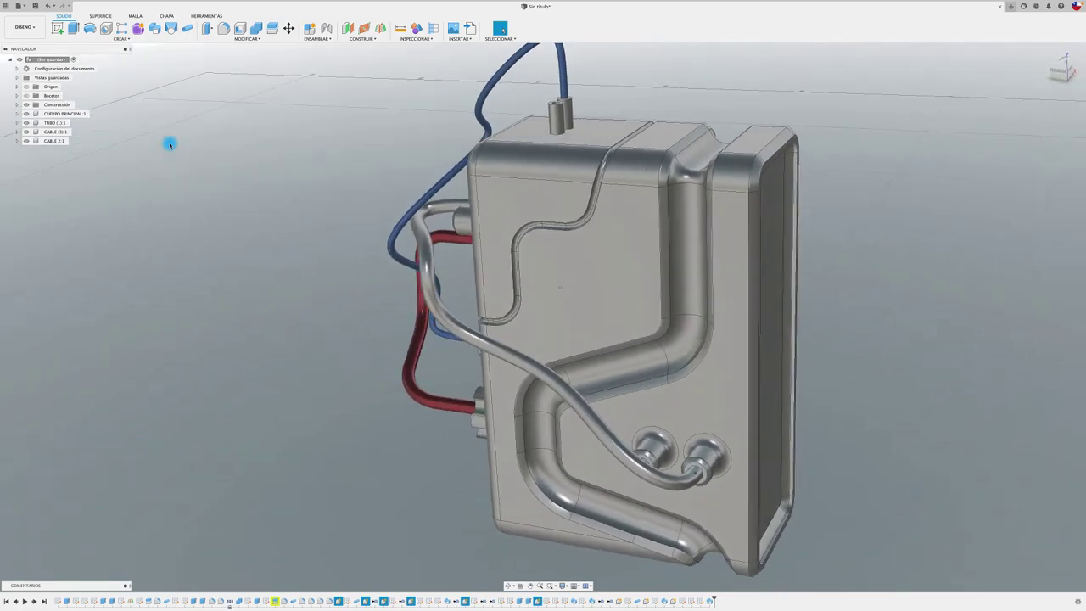
pyautogui.press('a')
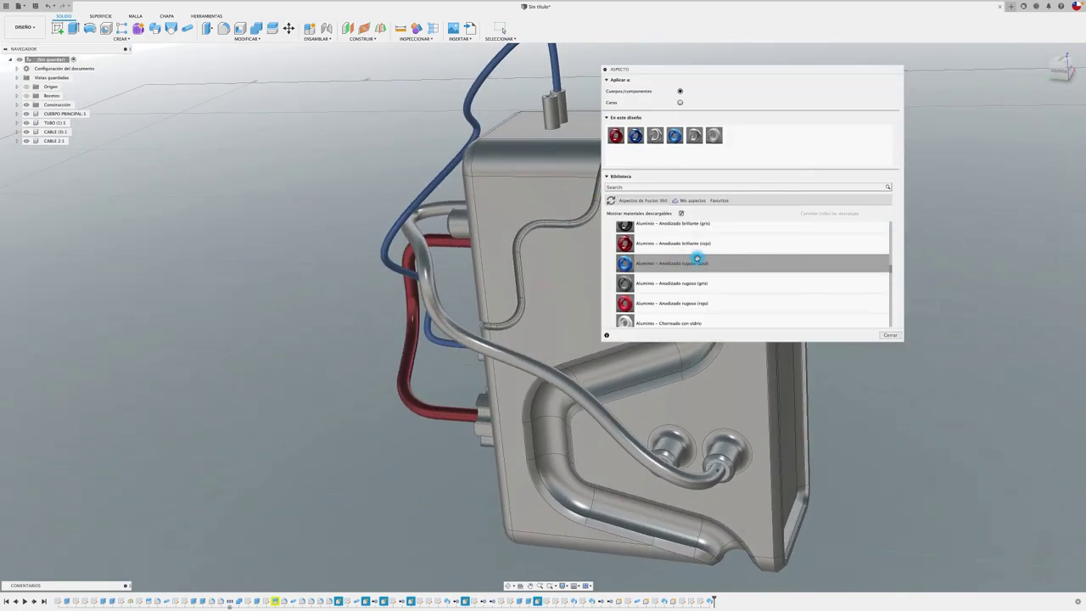
pyautogui.scroll(-3, 691, 255)
pyautogui.rightClick(675, 137)
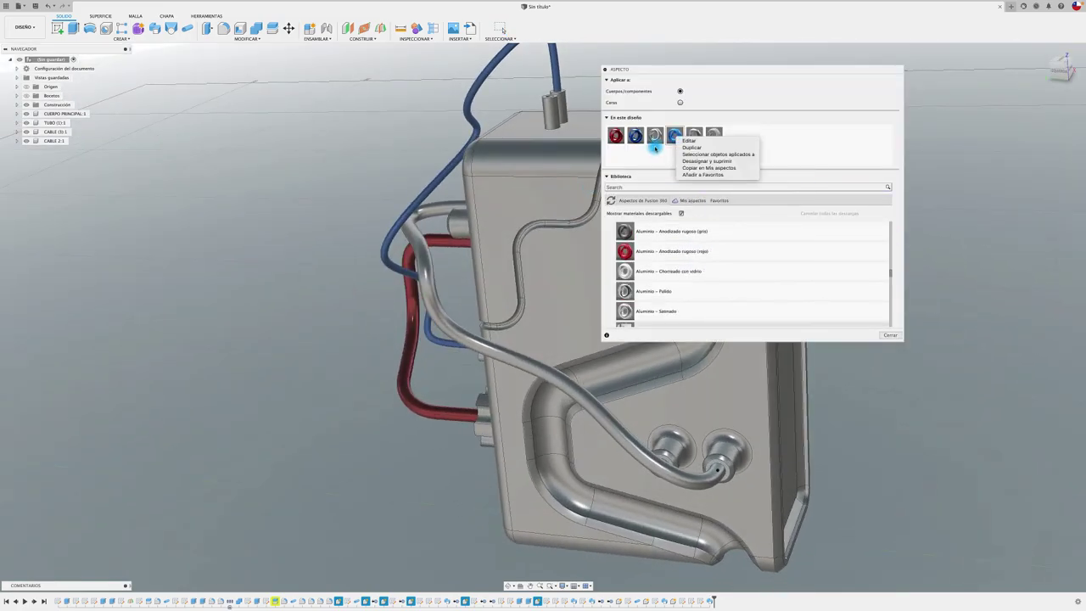
pyautogui.click(701, 148)
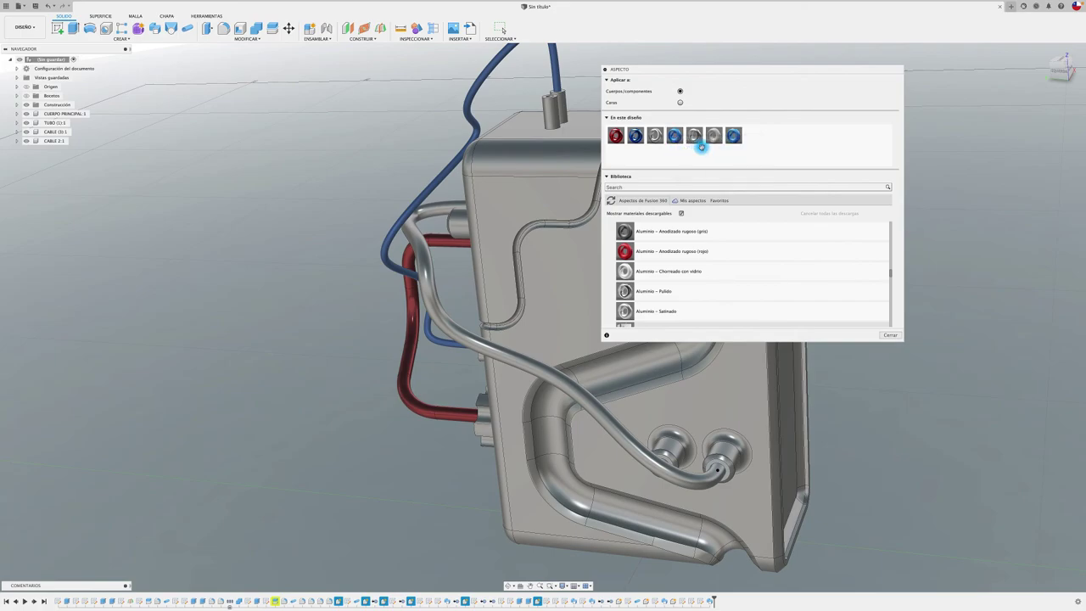
pyautogui.doubleClick(734, 137)
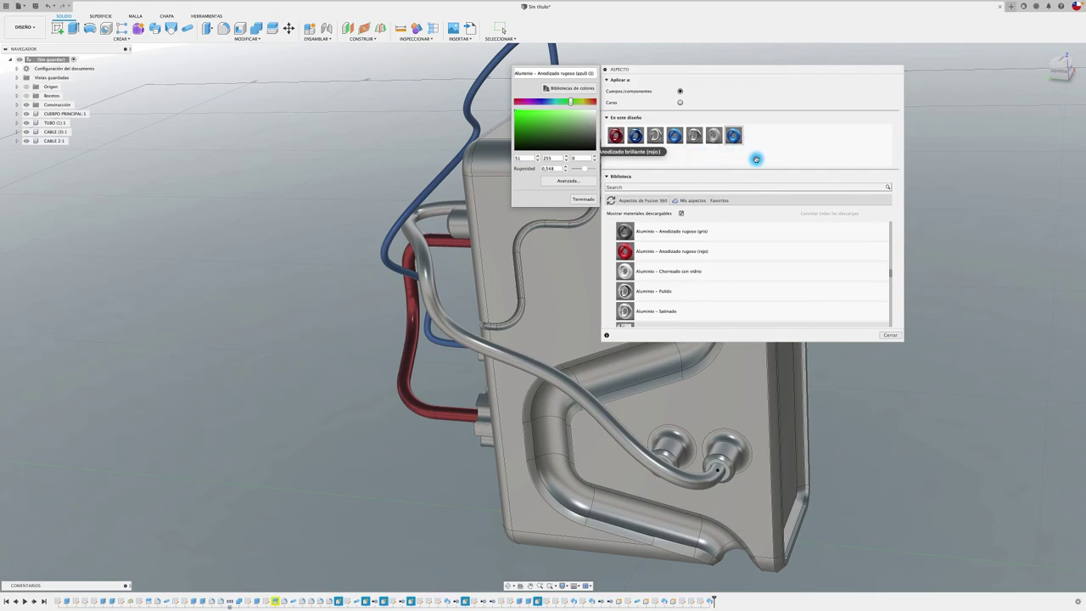
pyautogui.click(741, 153)
pyautogui.moveTo(734, 138); pyautogui.dragTo(425, 289)
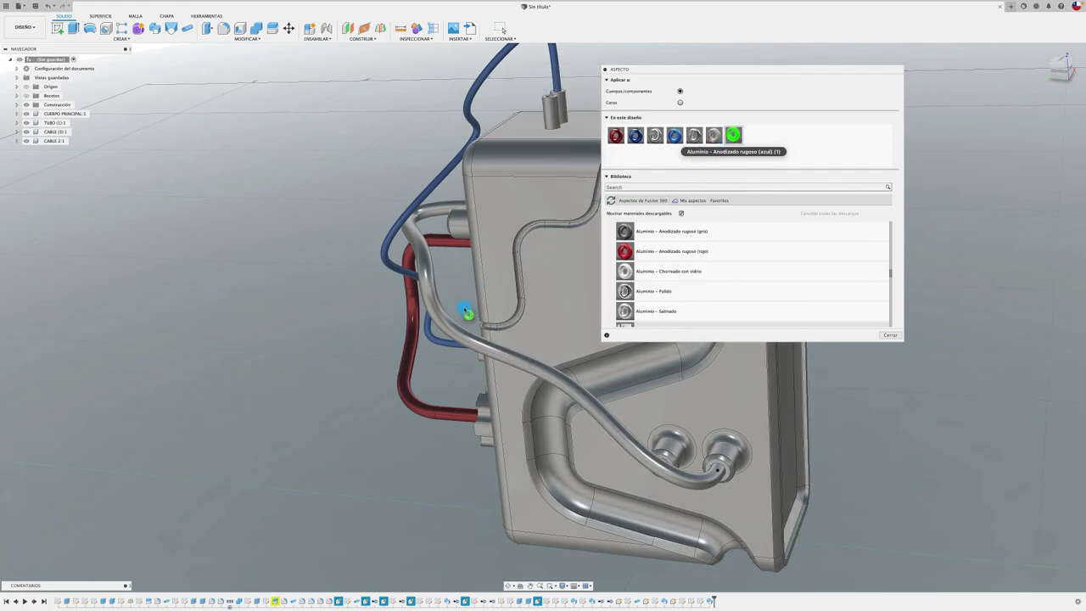
# Step: Close the Aspecto dialog and orbit to a front three-quarter view of the red, blue and green cables
pyautogui.click(891, 336)
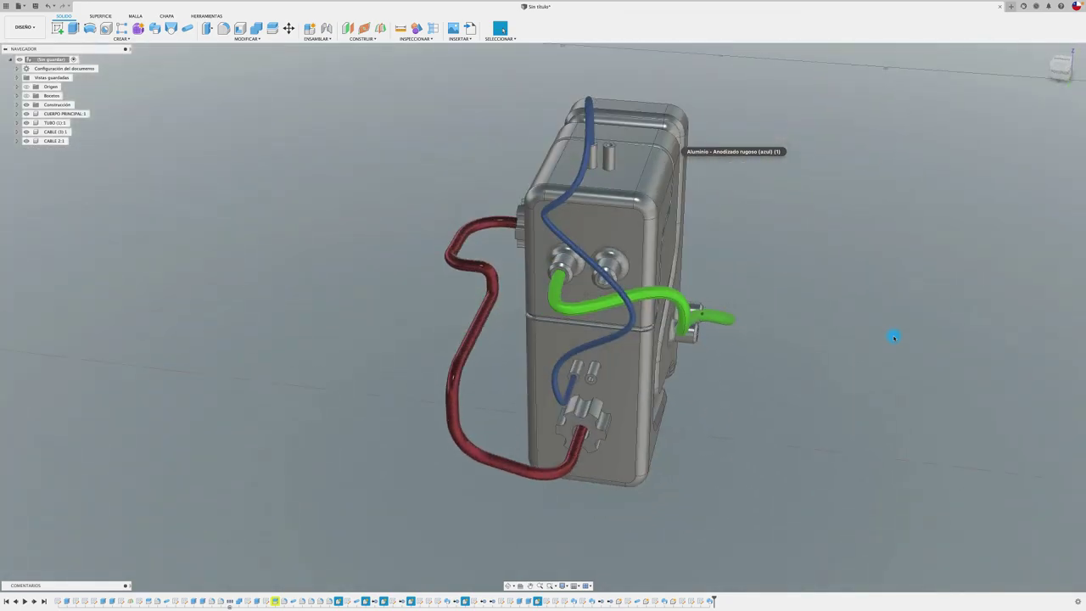
pyautogui.moveTo(894, 337)
pyautogui.keyDown('shift'); pyautogui.mouseDown(button='middle')
pyautogui.moveTo(803, 405)
pyautogui.moveTo(824, 412)
pyautogui.mouseUp(button='middle'); pyautogui.keyUp('shift')
pyautogui.keyDown('shift'); pyautogui.moveTo(533, 386); pyautogui.dragTo(938, 439, button='middle'); pyautogui.keyUp('shift')
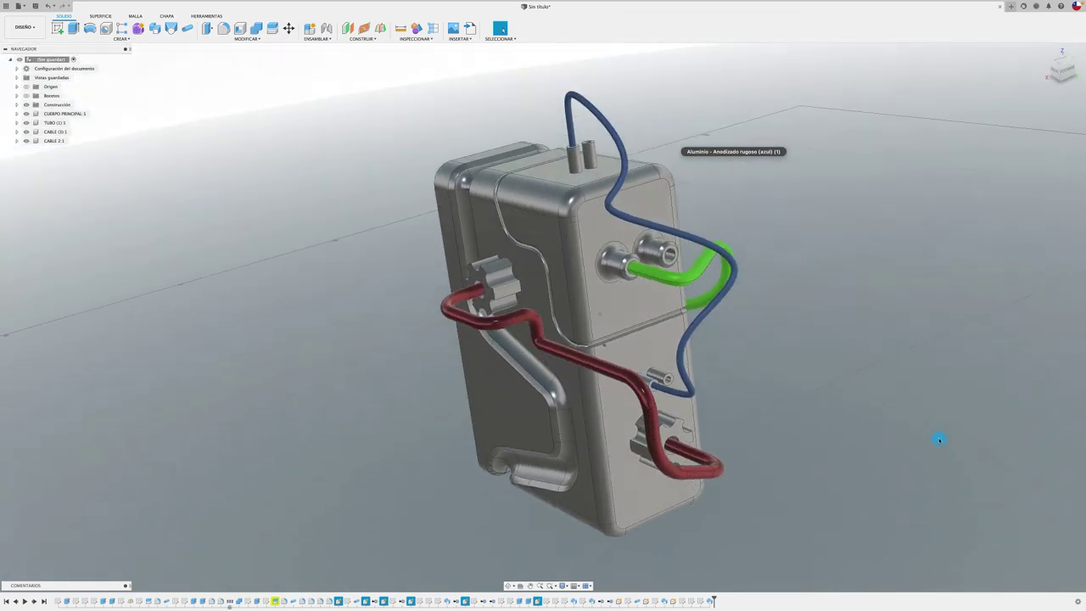